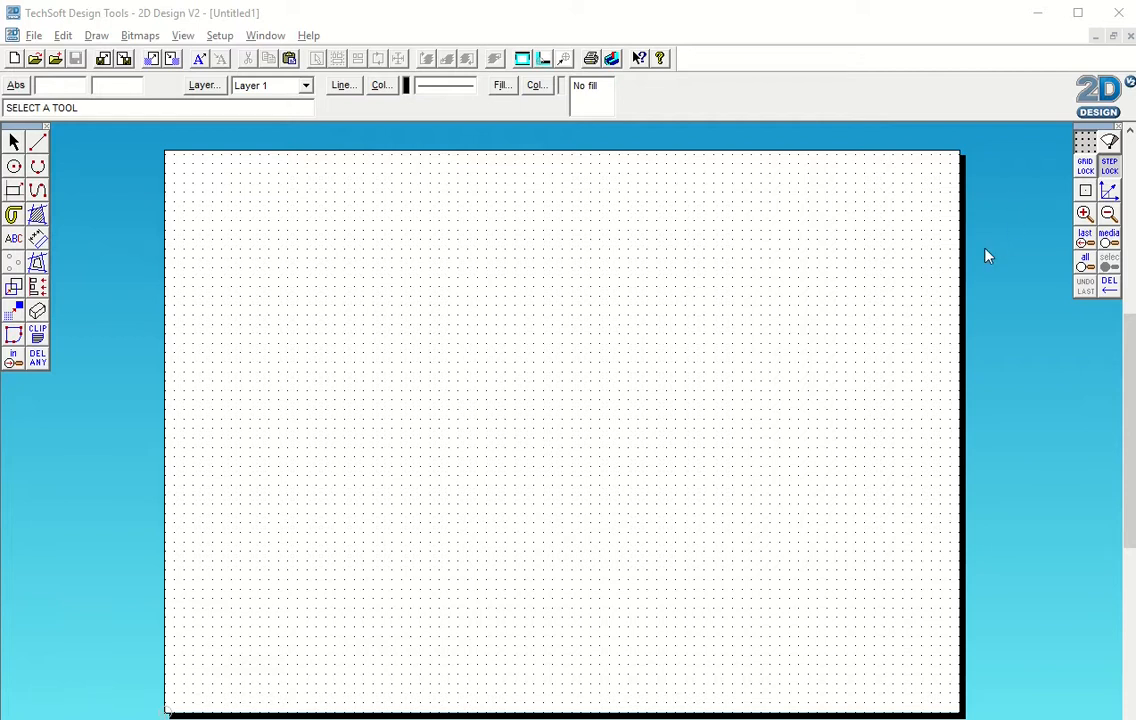
Step: Set the grid spacing to 10 mm in both X and Y
{"action": "left_click", "coordinate": [1086, 148]}
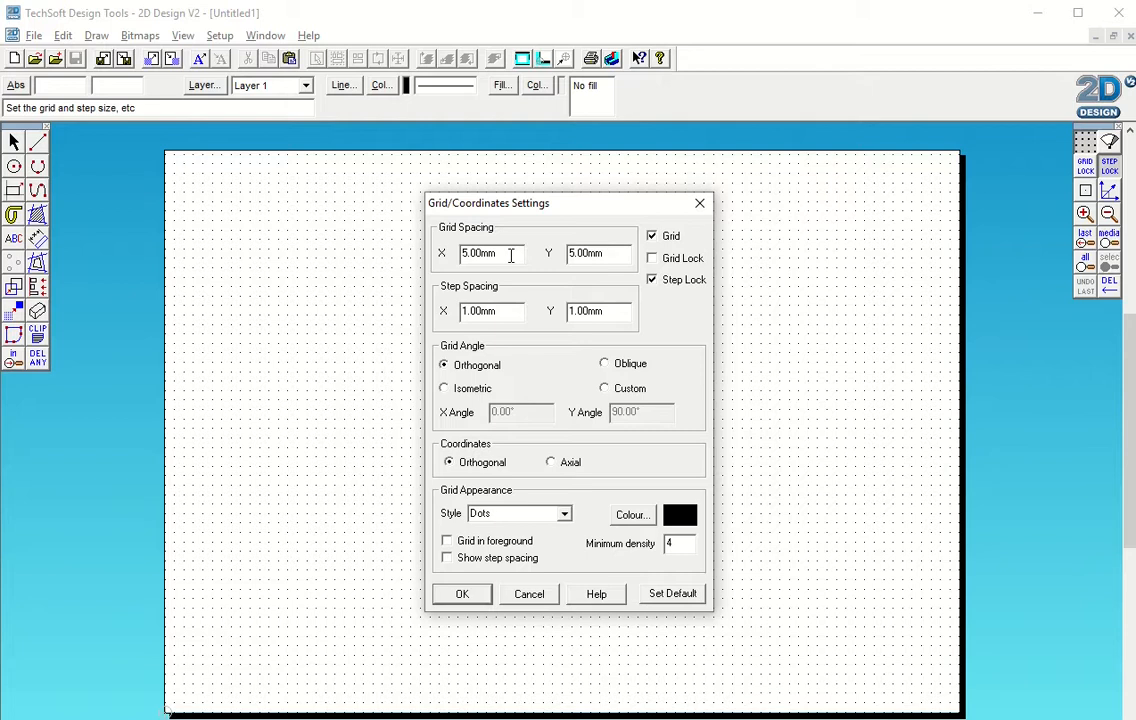
{"action": "left_click_drag", "start_coordinate": [514, 255], "coordinate": [455, 253]}
{"action": "type", "text": "10"}
{"action": "left_click_drag", "start_coordinate": [613, 253], "coordinate": [525, 253]}
{"action": "type", "text": "10"}
{"action": "left_click", "coordinate": [464, 596]}
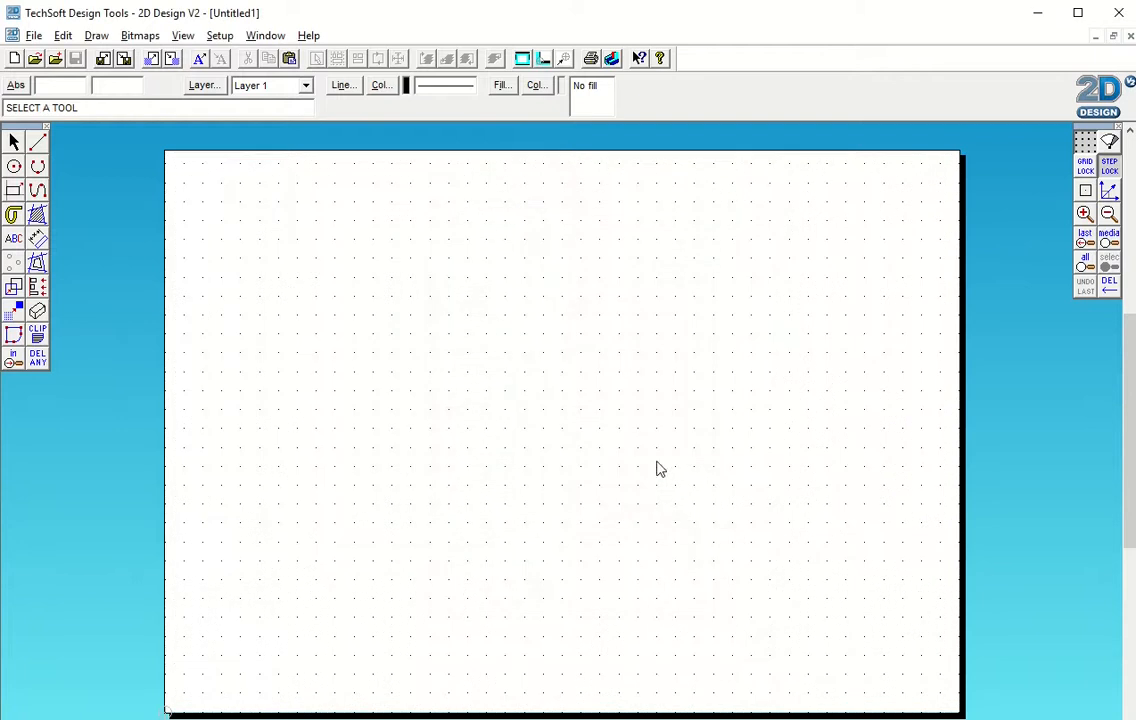
Step: Set the grid spacing to 5 mm in both X and Y
{"action": "right_click", "coordinate": [1081, 142]}
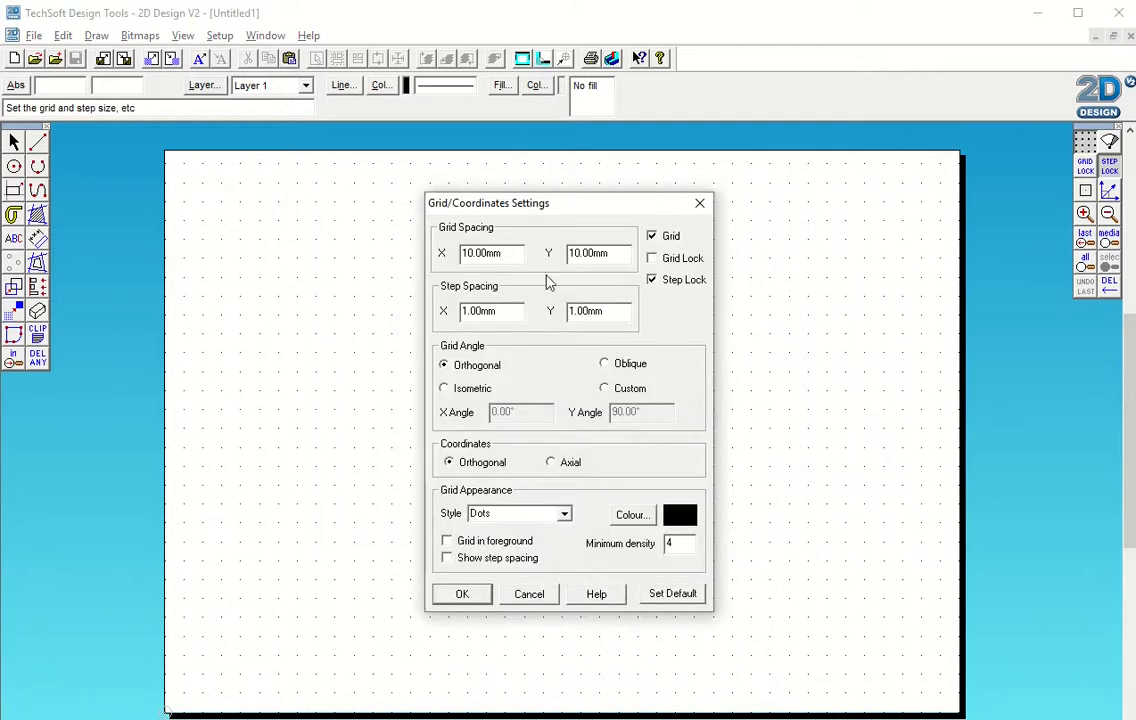
{"action": "left_click_drag", "start_coordinate": [496, 250], "coordinate": [445, 251]}
{"action": "type", "text": "5"}
{"action": "left_click_drag", "start_coordinate": [572, 253], "coordinate": [629, 252]}
{"action": "type", "text": "5"}
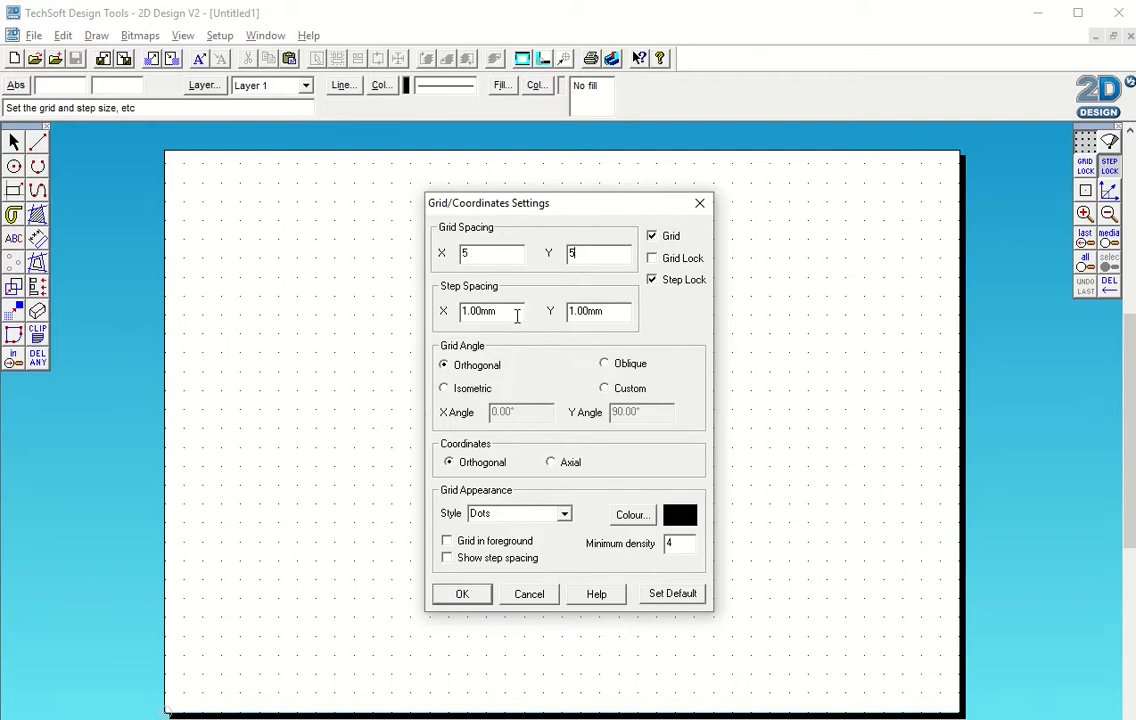
{"action": "left_click", "coordinate": [470, 597]}
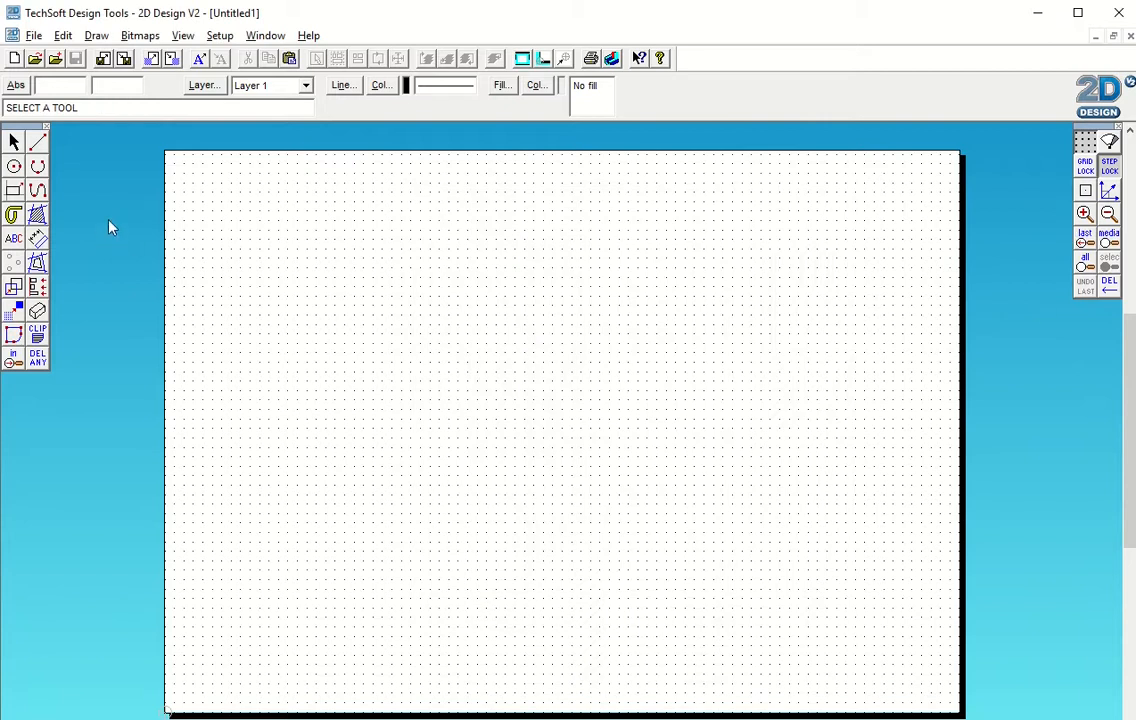
Step: Draw three overlapping rectangles in the middle of the page with Step Lock enabled
{"action": "left_click", "coordinate": [1087, 168]}
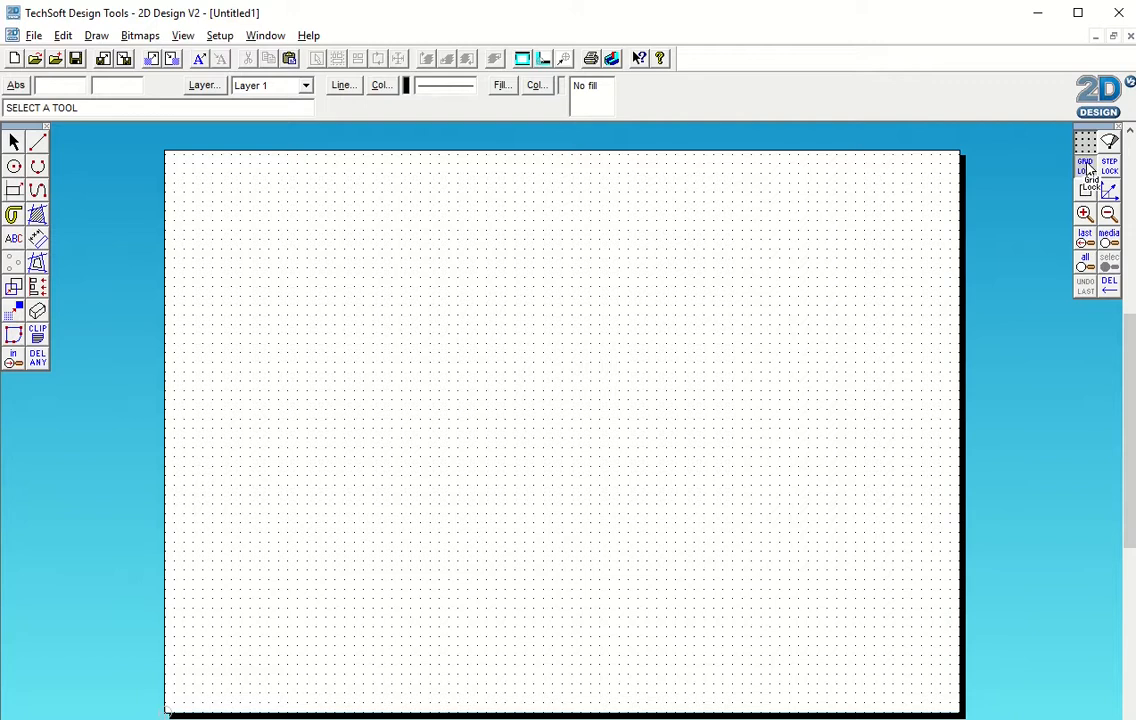
{"action": "left_click", "coordinate": [14, 189]}
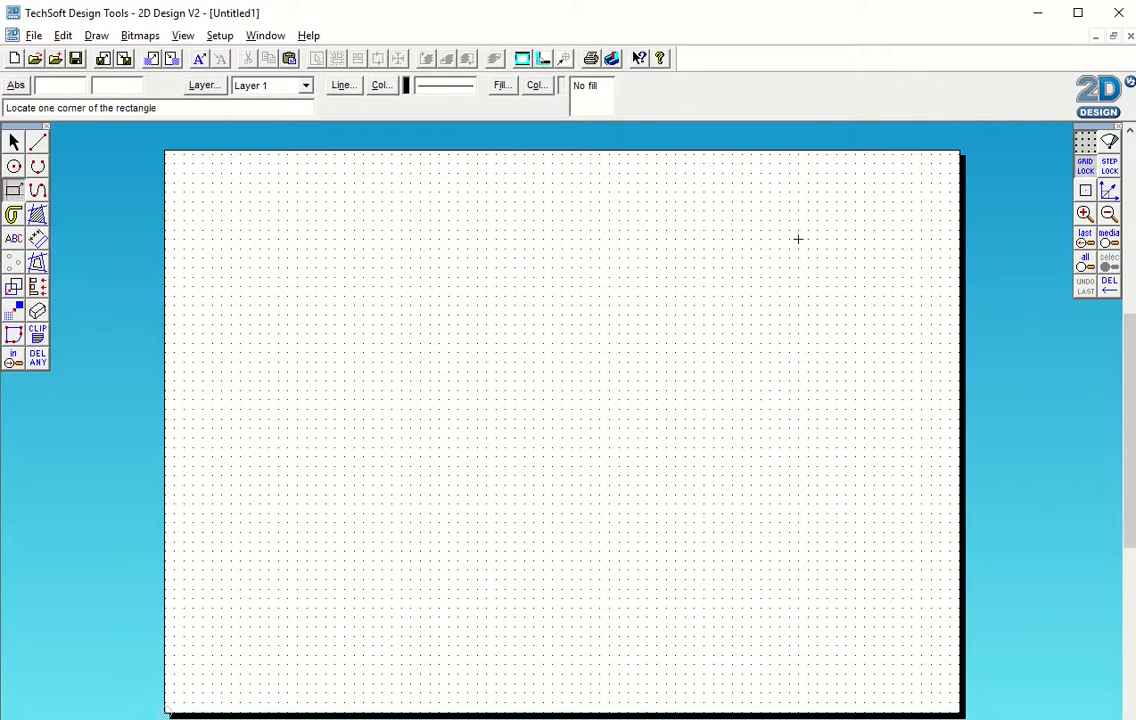
{"action": "left_click", "coordinate": [1085, 214]}
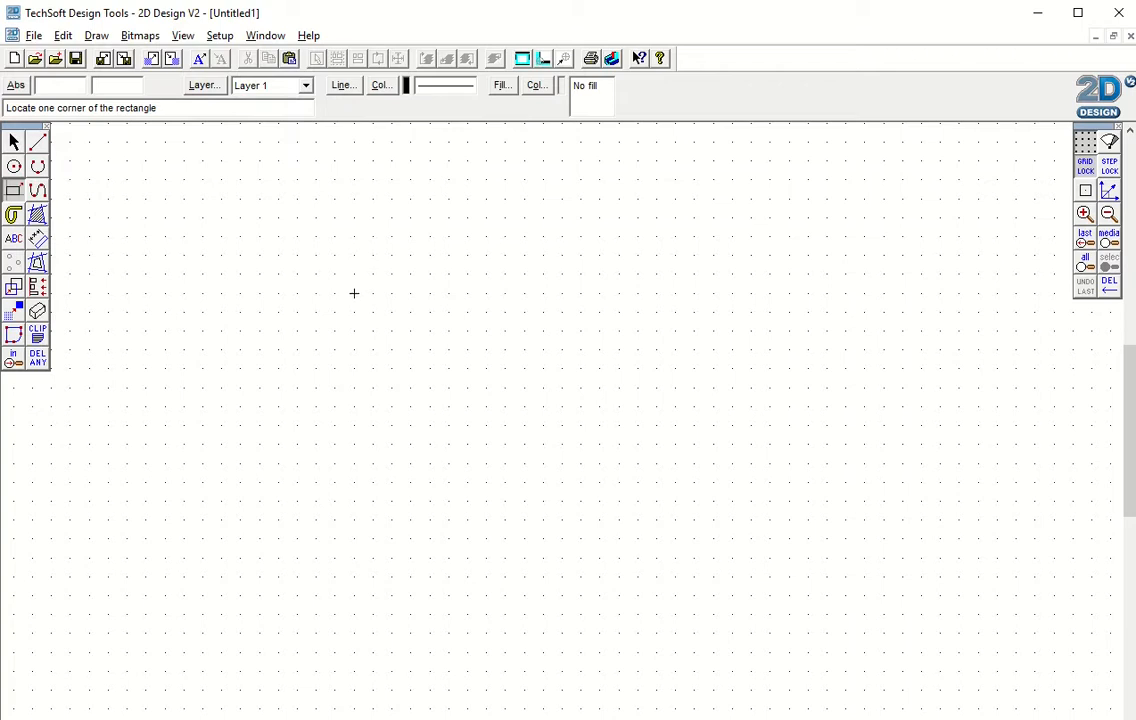
{"action": "left_click", "coordinate": [1109, 166]}
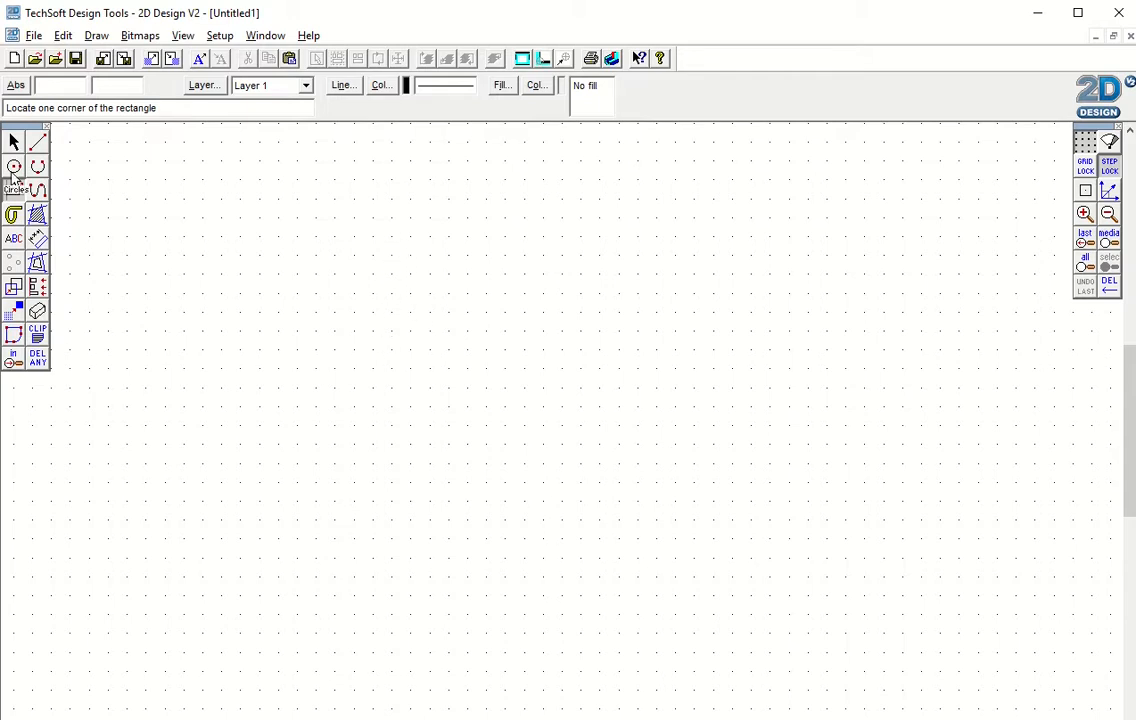
{"action": "left_click", "coordinate": [255, 251]}
{"action": "left_click", "coordinate": [755, 440]}
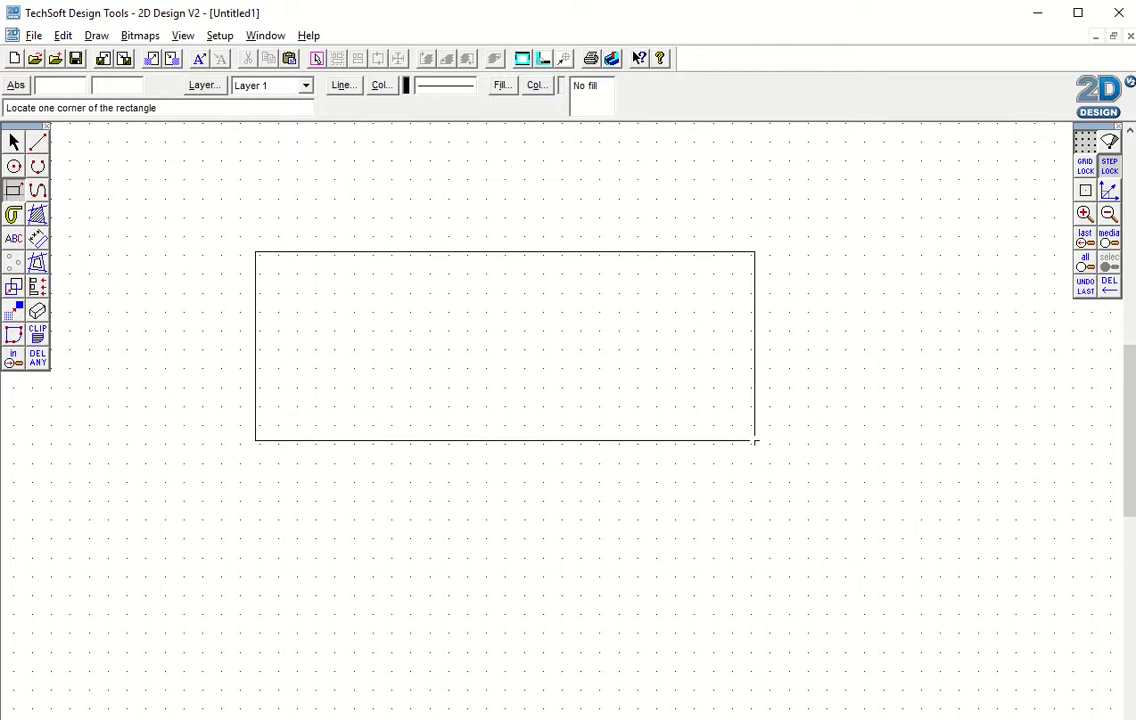
{"action": "left_click", "coordinate": [517, 320]}
{"action": "left_click", "coordinate": [929, 580]}
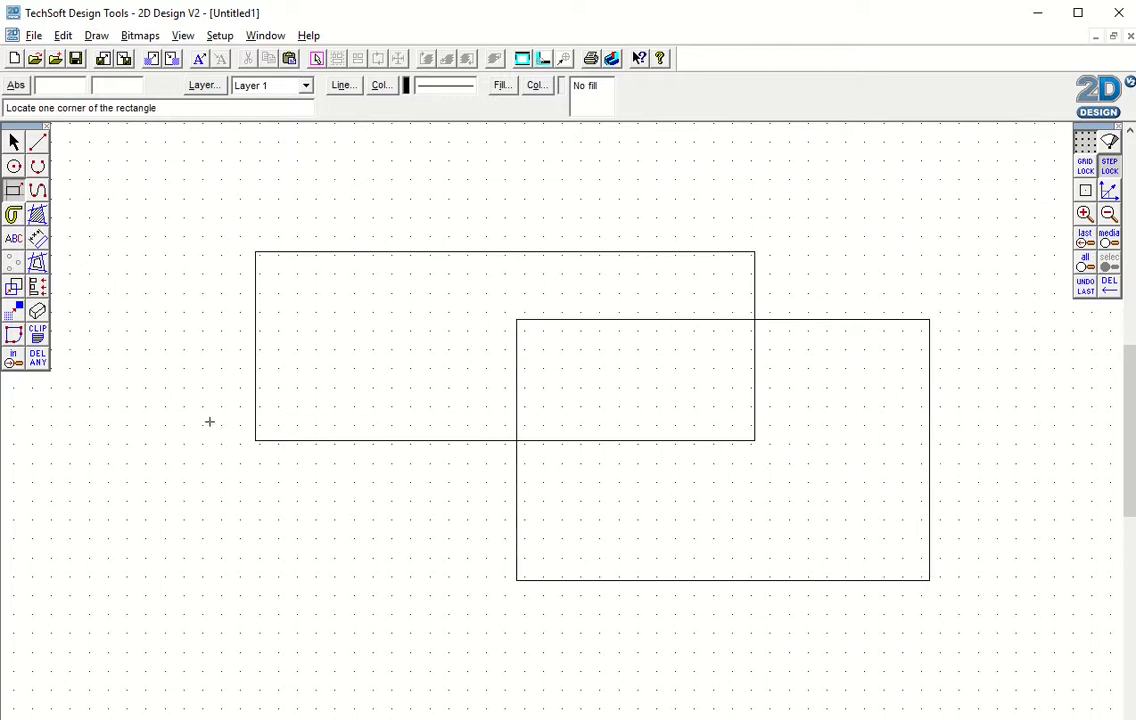
{"action": "left_click", "coordinate": [127, 342]}
{"action": "left_click", "coordinate": [422, 576]}
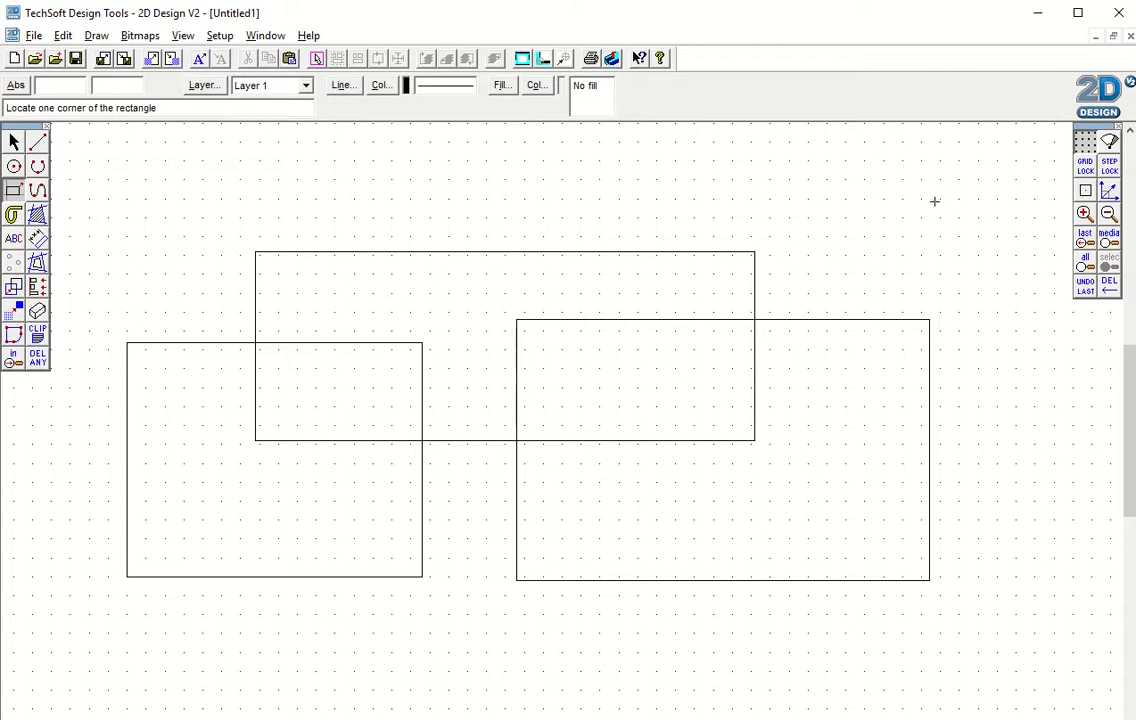
Step: Enable Grid Lock and delete all three overlapping rectangles
{"action": "left_click", "coordinate": [1087, 168]}
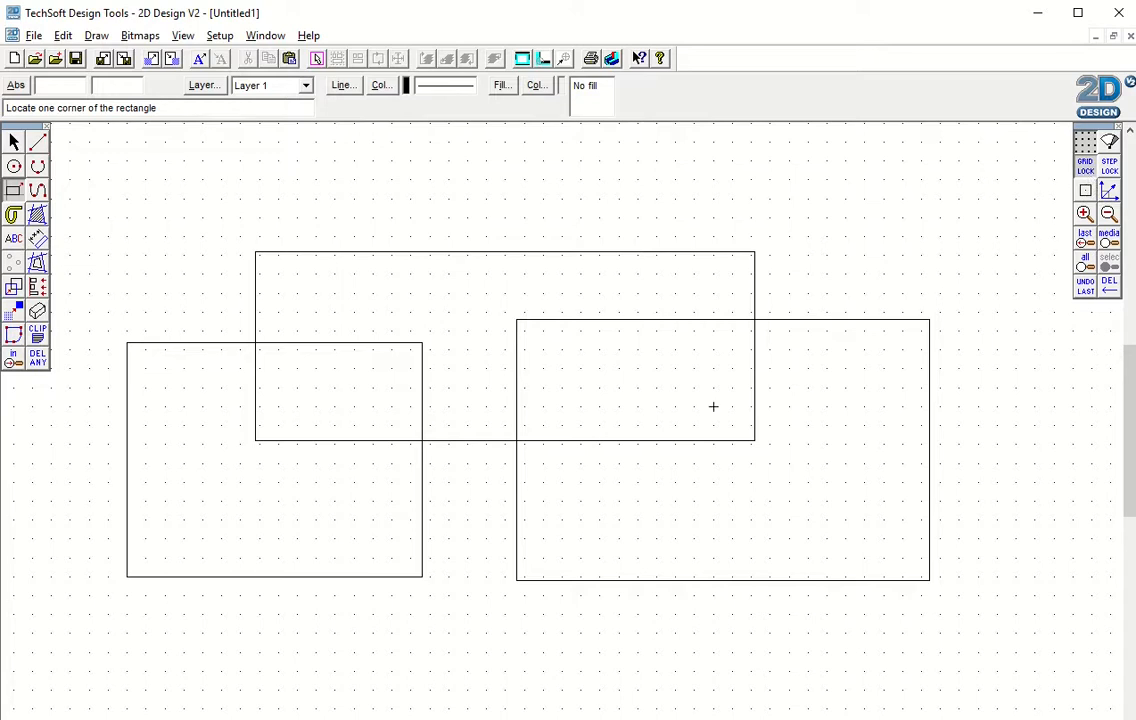
{"action": "scroll", "coordinate": [713, 406], "scroll_direction": "down", "scroll_amount": 3}
{"action": "left_click", "coordinate": [1112, 214]}
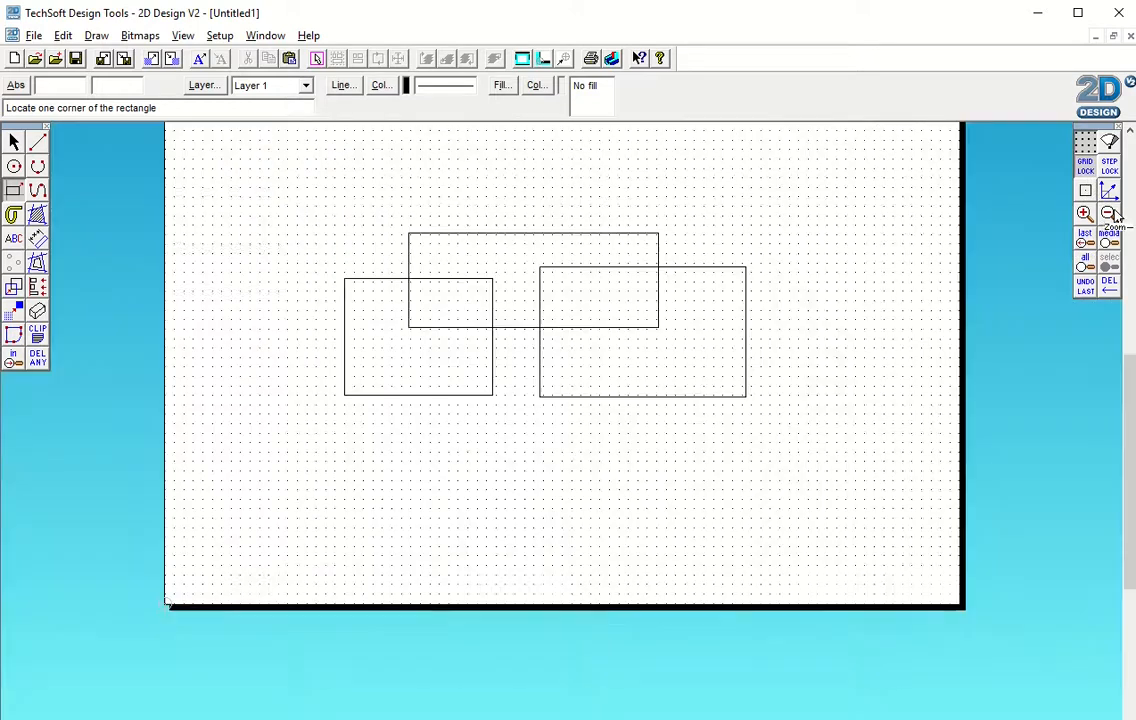
{"action": "scroll", "coordinate": [1128, 388], "scroll_direction": "up", "scroll_amount": 1}
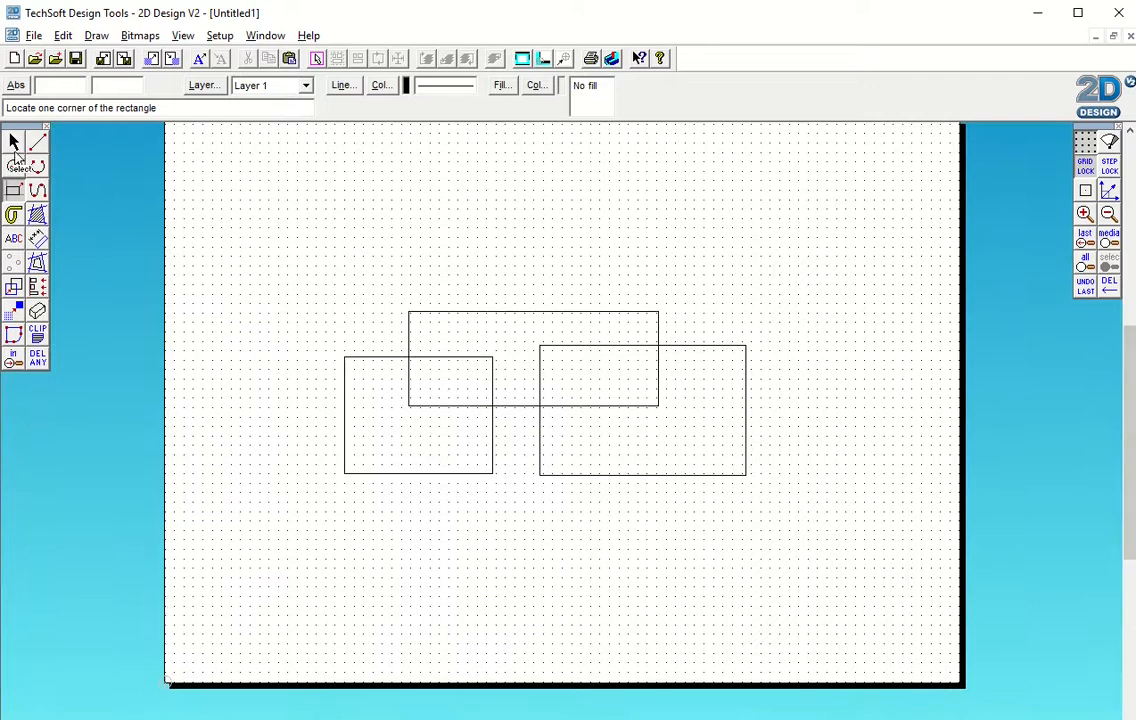
{"action": "left_click", "coordinate": [15, 150]}
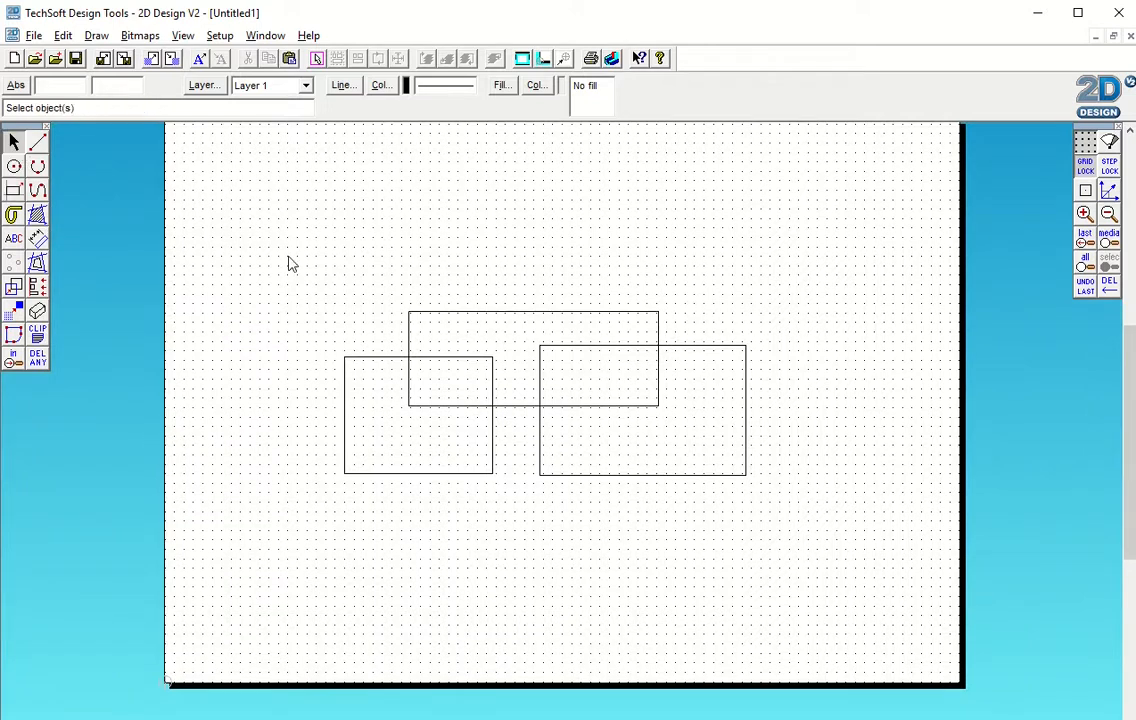
{"action": "left_click_drag", "start_coordinate": [288, 258], "coordinate": [843, 585]}
{"action": "key", "text": "Delete"}
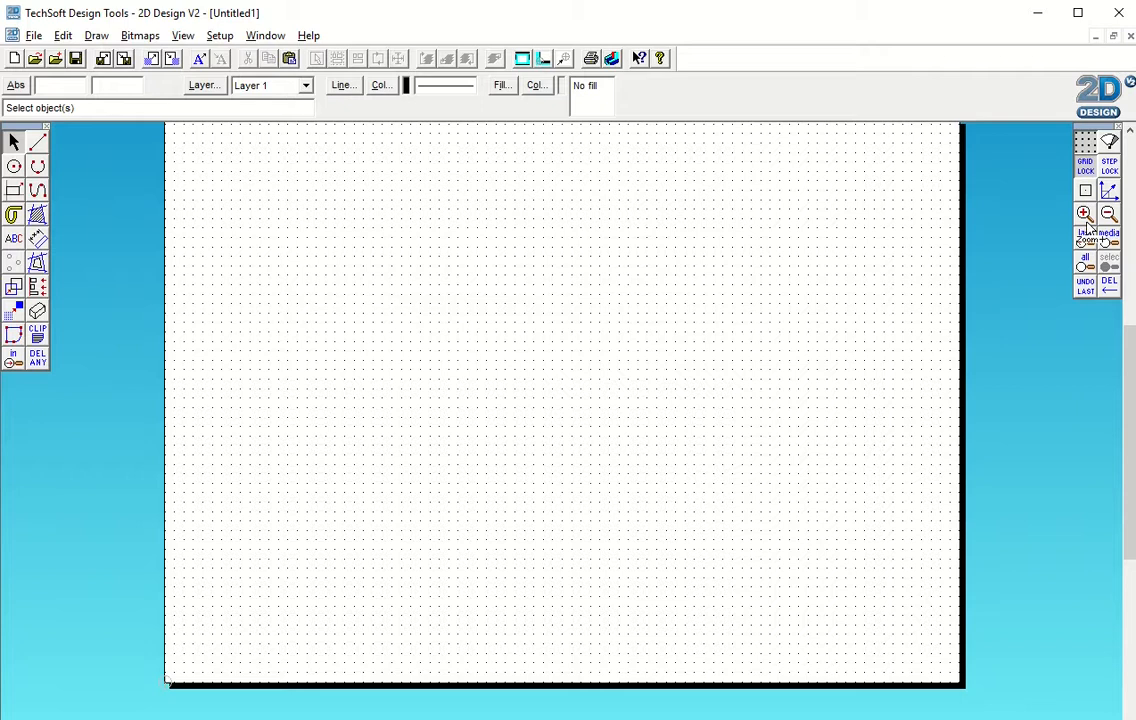
Step: Draw a wide rectangle in the page's upper left area and a horizontal line running from inside it past its right edge
{"action": "left_click", "coordinate": [13, 191]}
{"action": "left_click", "coordinate": [231, 210]}
{"action": "left_click", "coordinate": [552, 331]}
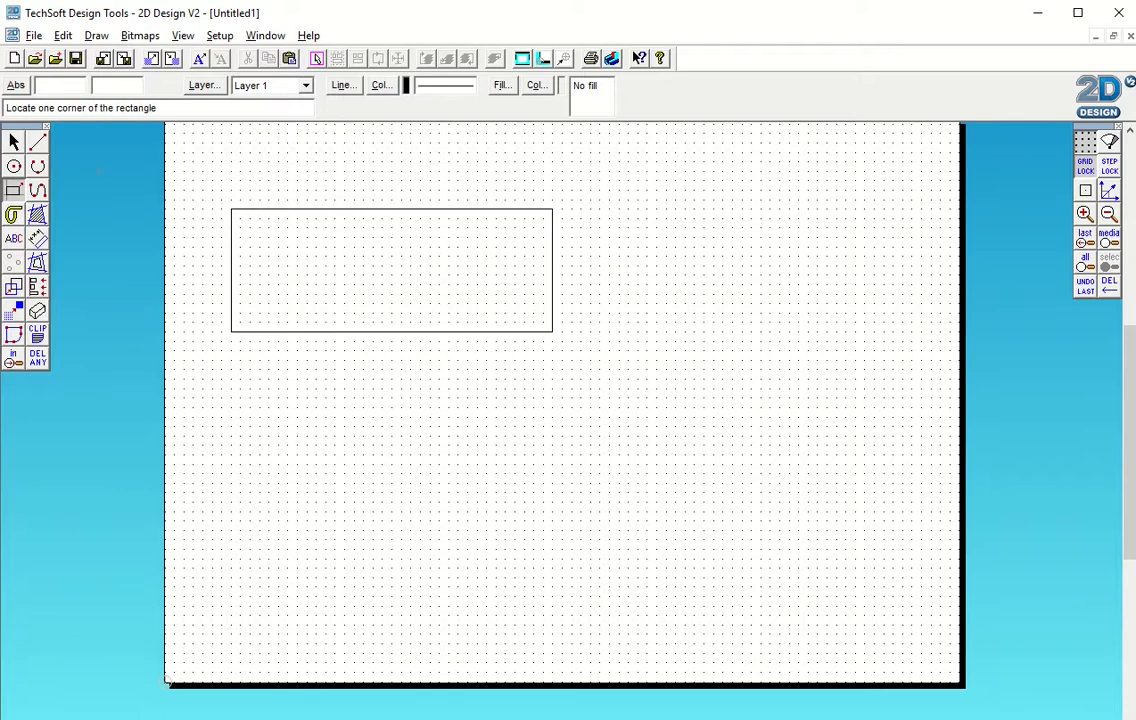
{"action": "left_click", "coordinate": [37, 142]}
{"action": "left_click", "coordinate": [430, 284]}
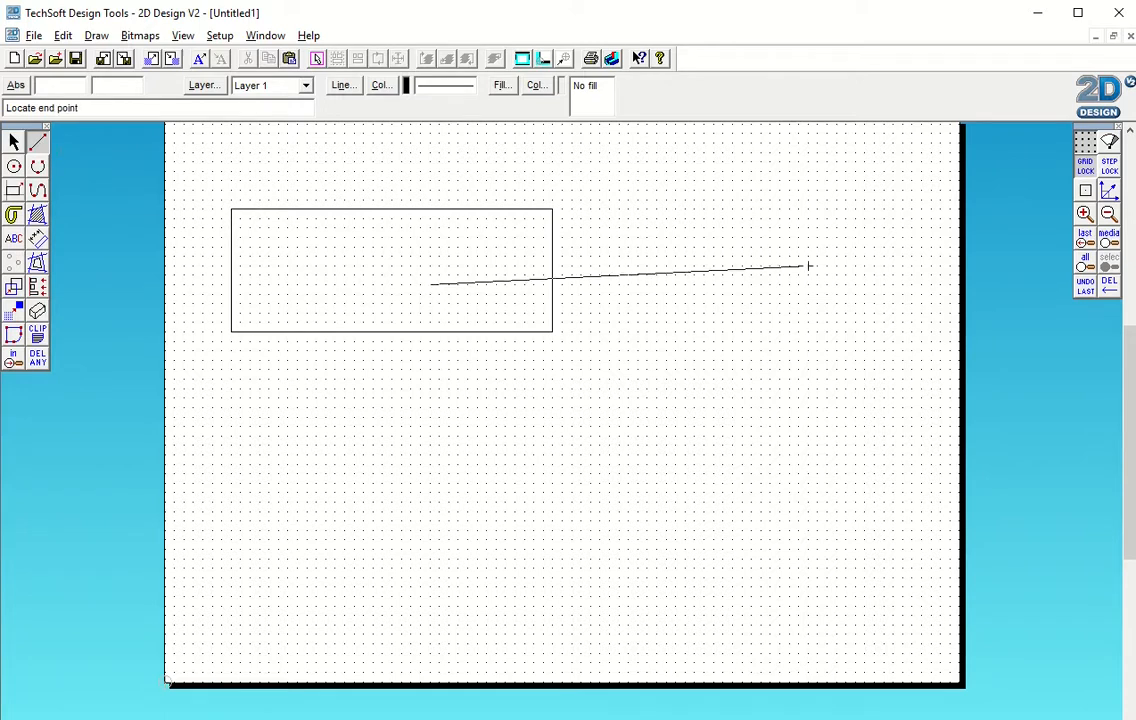
{"action": "left_click", "coordinate": [798, 284]}
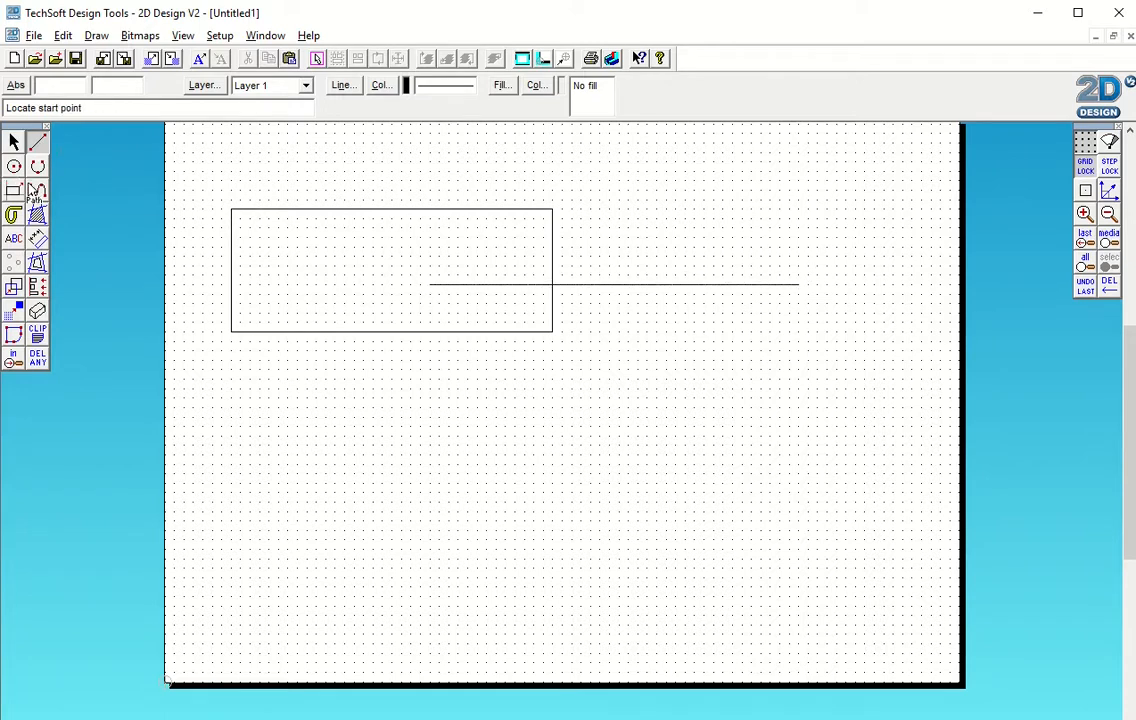
Step: Draw a three-point arc from below the rectangle, curving up under the horizontal line and ending just beyond the rectangle's right edge
{"action": "left_click", "coordinate": [37, 166]}
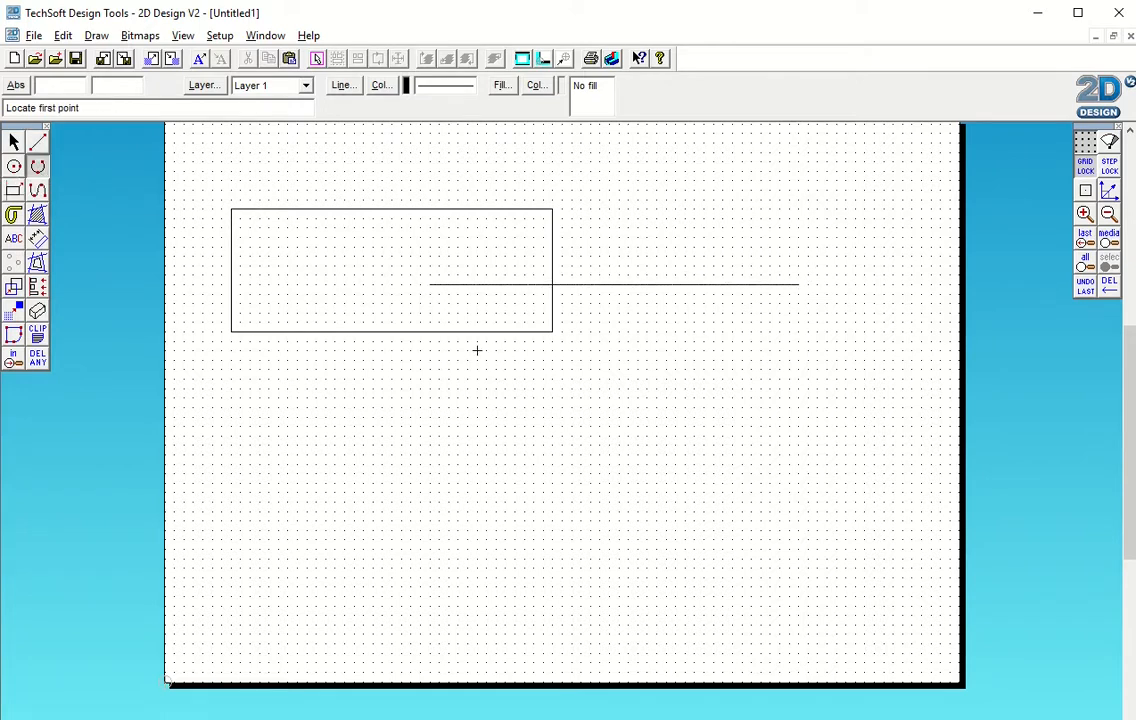
{"action": "left_click", "coordinate": [410, 397]}
{"action": "left_click", "coordinate": [458, 303]}
{"action": "left_click", "coordinate": [572, 321]}
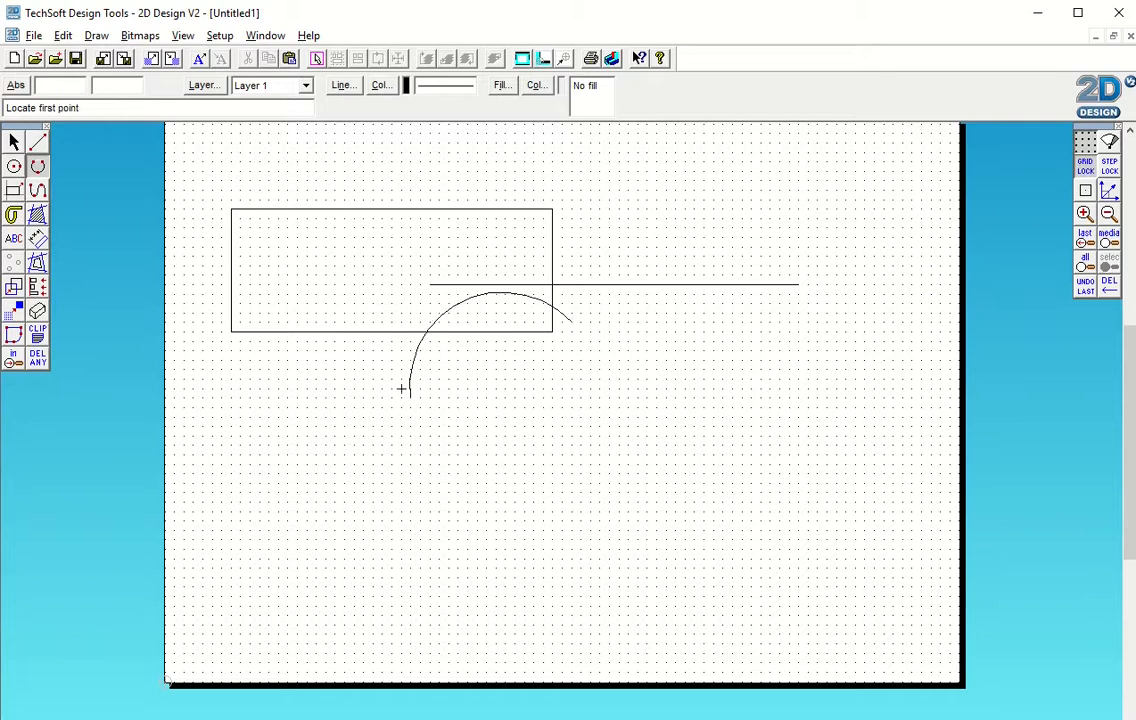
Step: Draw a wavy curved path below the rectangle, ending just past the arc's lower end
{"action": "left_click", "coordinate": [37, 190]}
{"action": "left_click", "coordinate": [288, 417]}
{"action": "left_click", "coordinate": [312, 369]}
{"action": "left_click", "coordinate": [340, 400]}
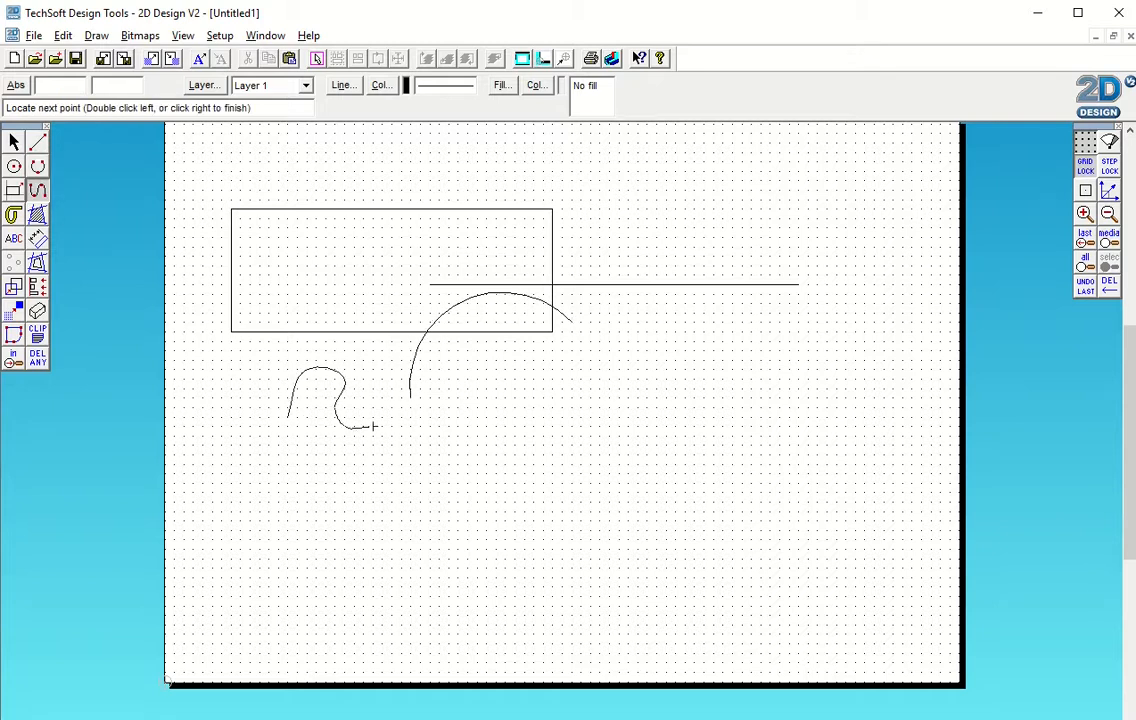
{"action": "left_click", "coordinate": [373, 426]}
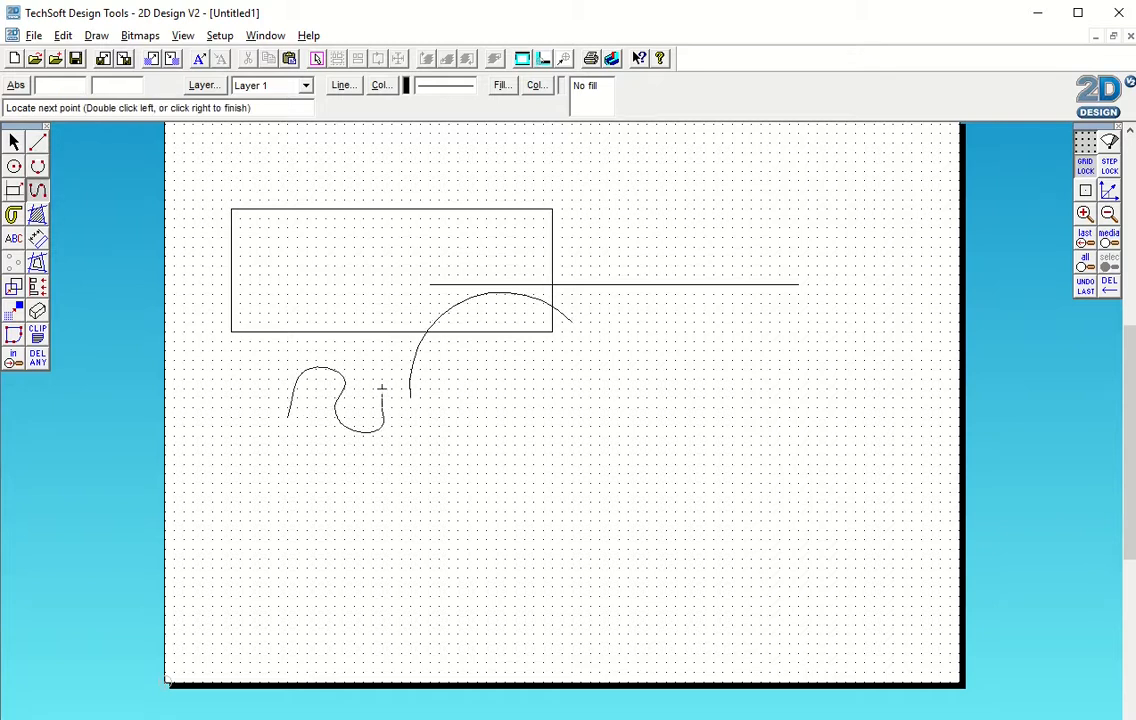
{"action": "left_click", "coordinate": [438, 420]}
{"action": "right_click", "coordinate": [467, 407]}
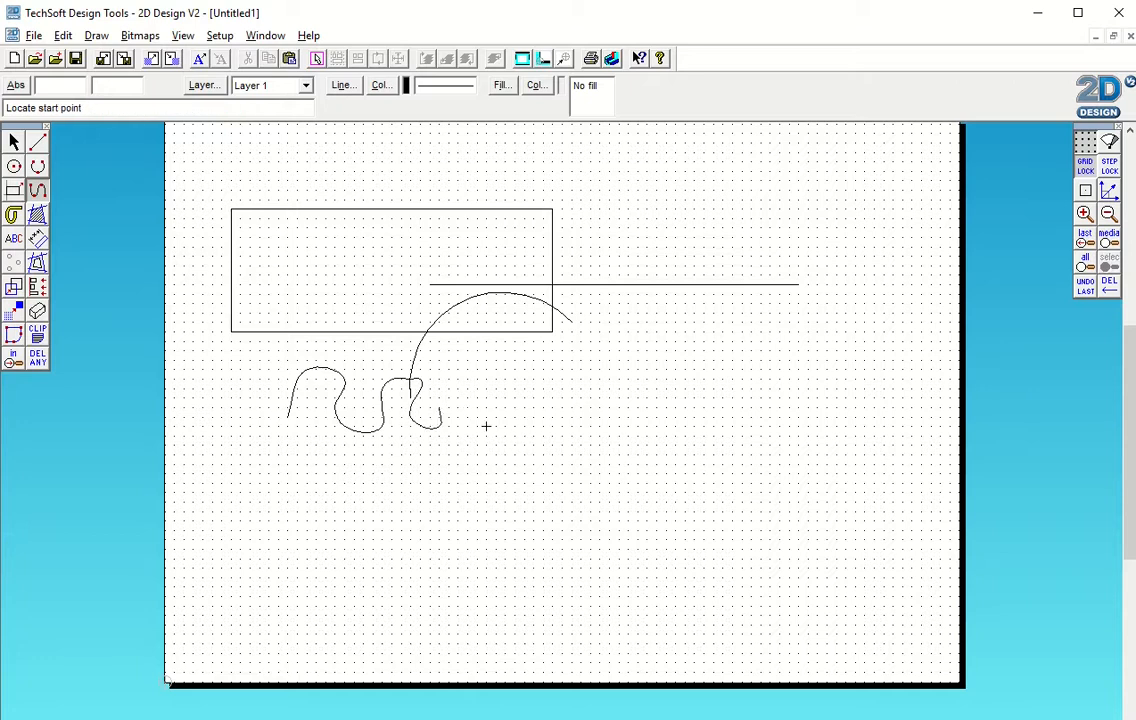
{"action": "right_click", "coordinate": [570, 378]}
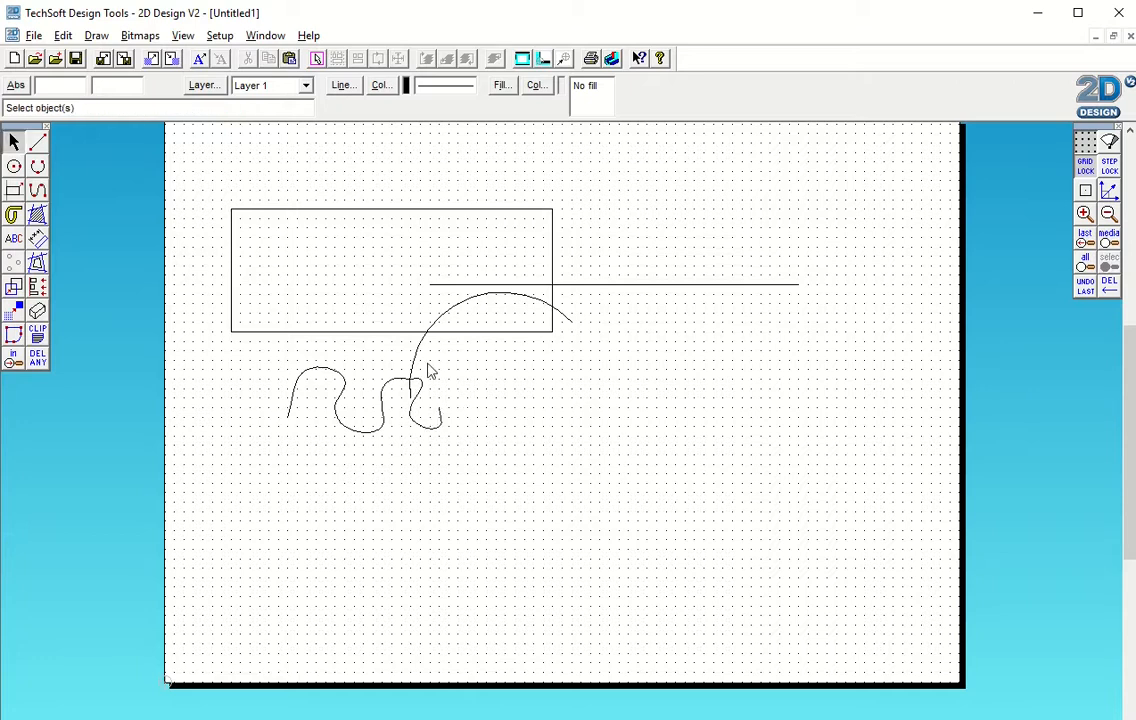
{"action": "left_click", "coordinate": [14, 192]}
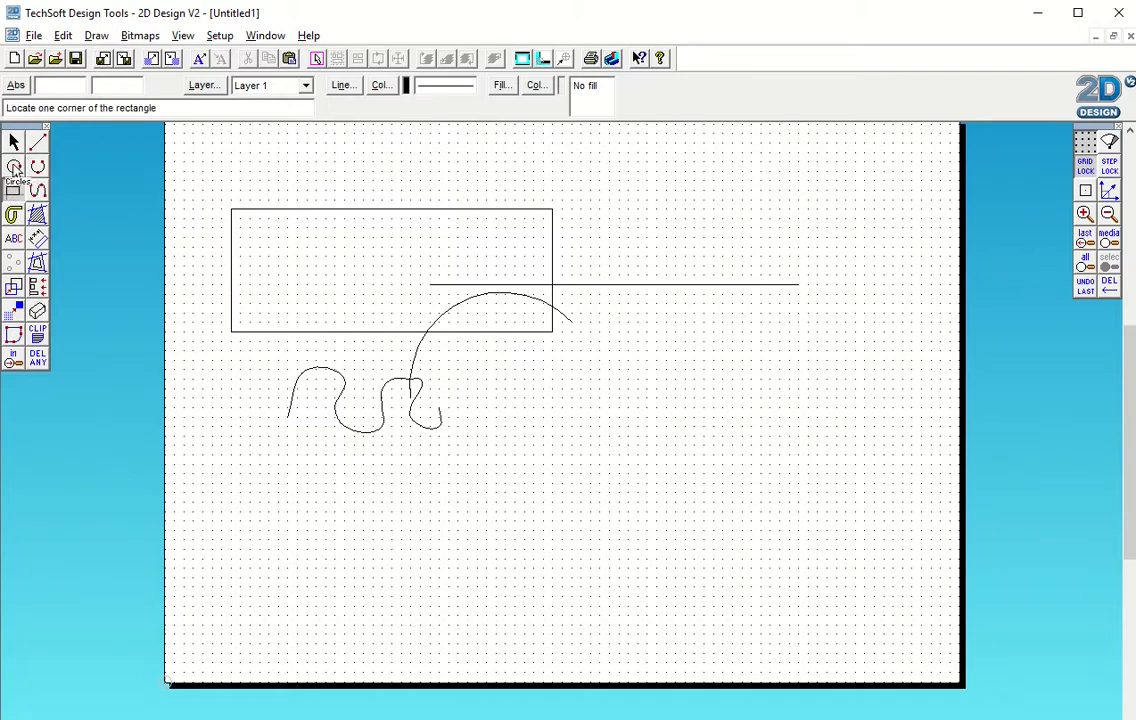
{"action": "left_click", "coordinate": [14, 167]}
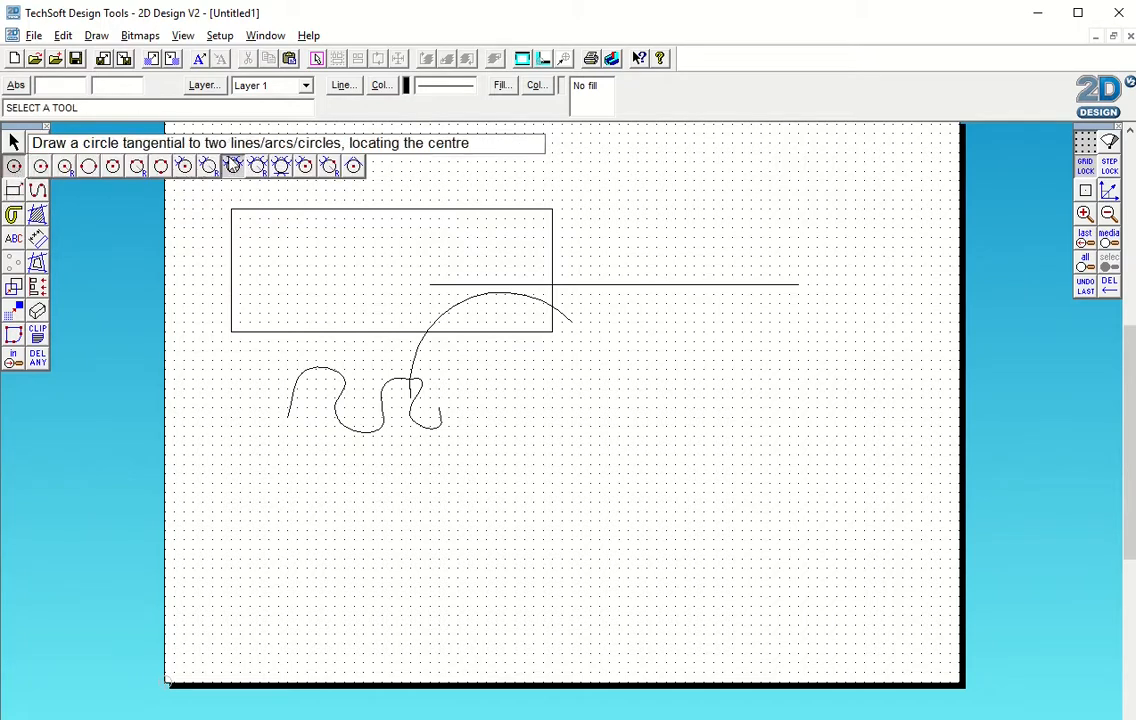
{"action": "left_click", "coordinate": [14, 166]}
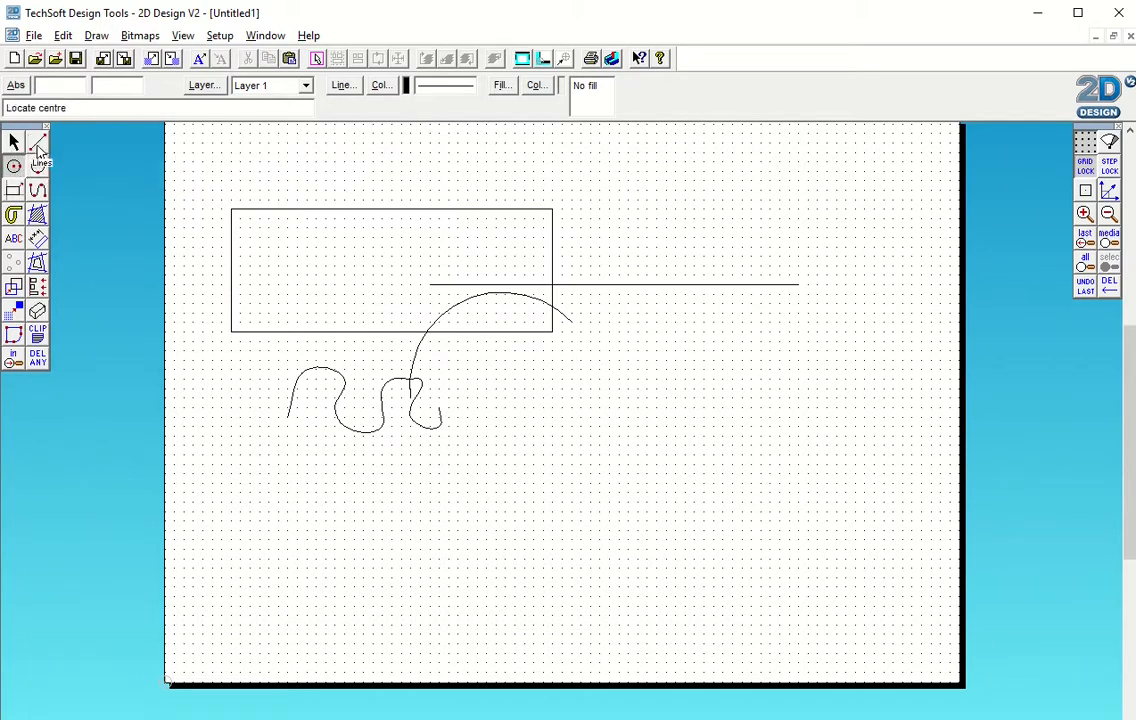
{"action": "left_click", "coordinate": [37, 142]}
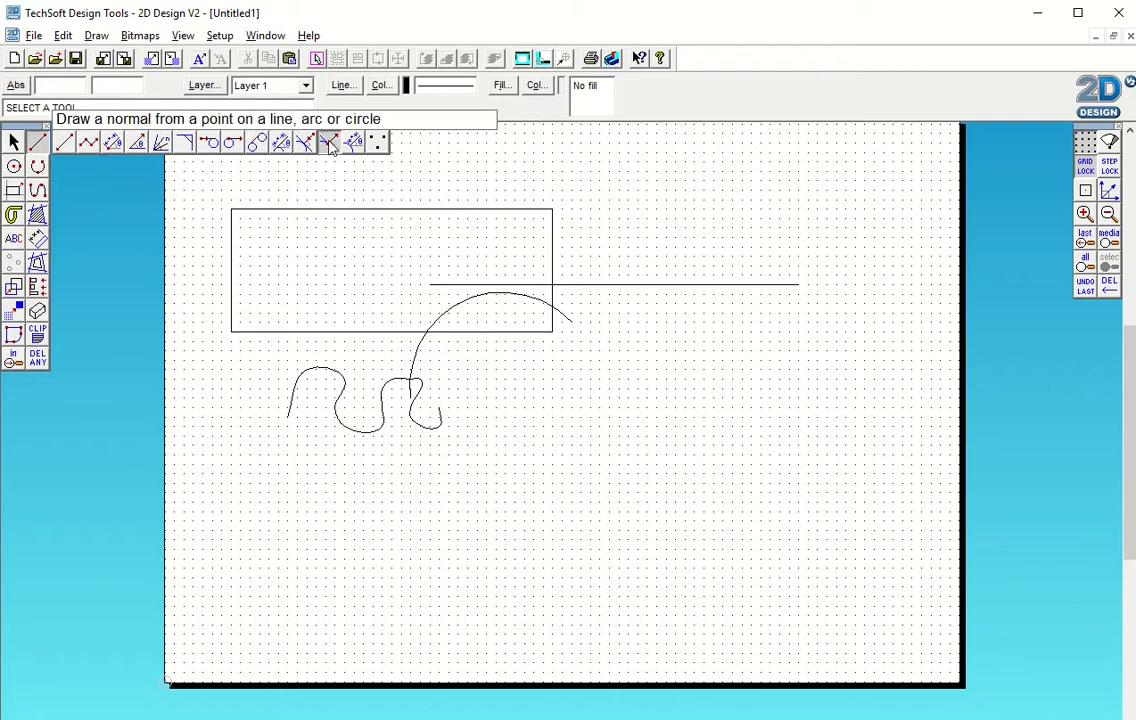
{"action": "left_click", "coordinate": [63, 142]}
{"action": "key", "text": "Escape"}
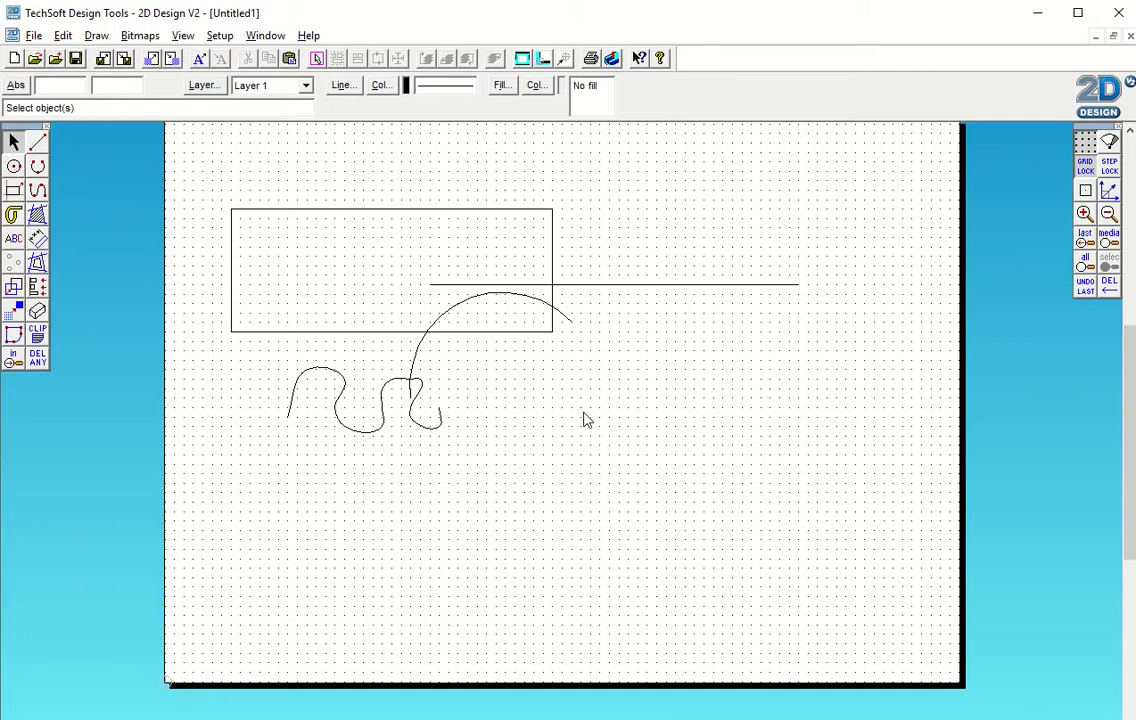
Step: Place the text "Hello" in the upper part of the rectangle
{"action": "left_click", "coordinate": [14, 240]}
{"action": "left_click", "coordinate": [287, 247]}
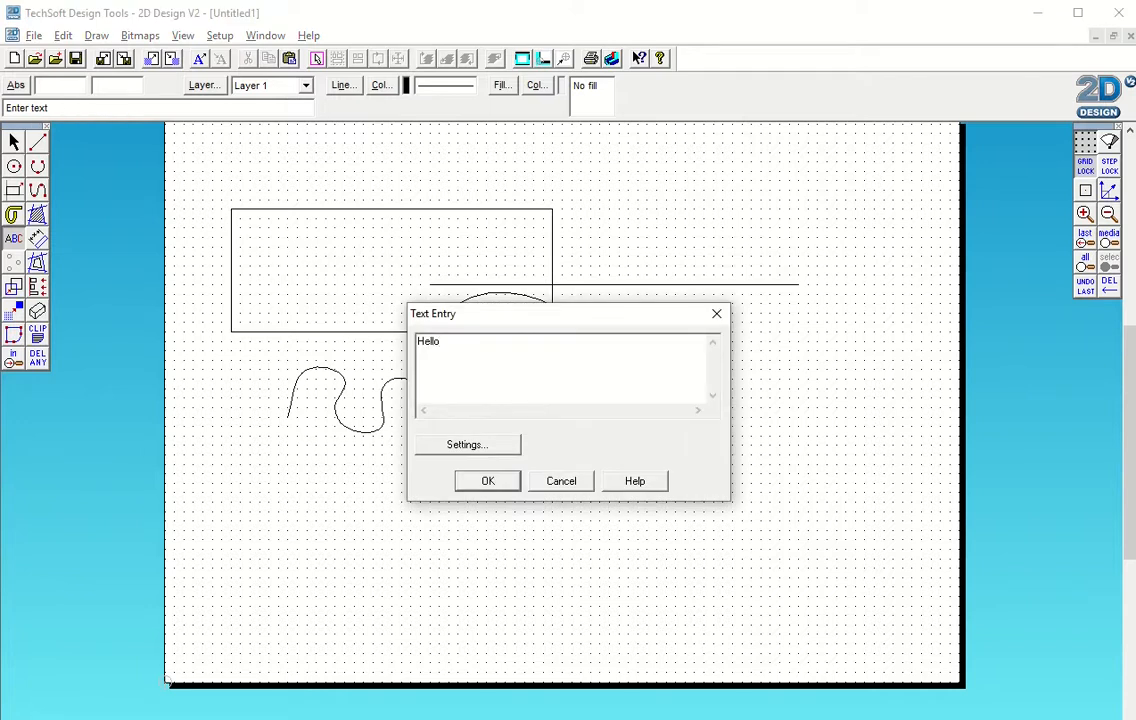
{"action": "left_click", "coordinate": [491, 487]}
{"action": "key", "text": "Escape"}
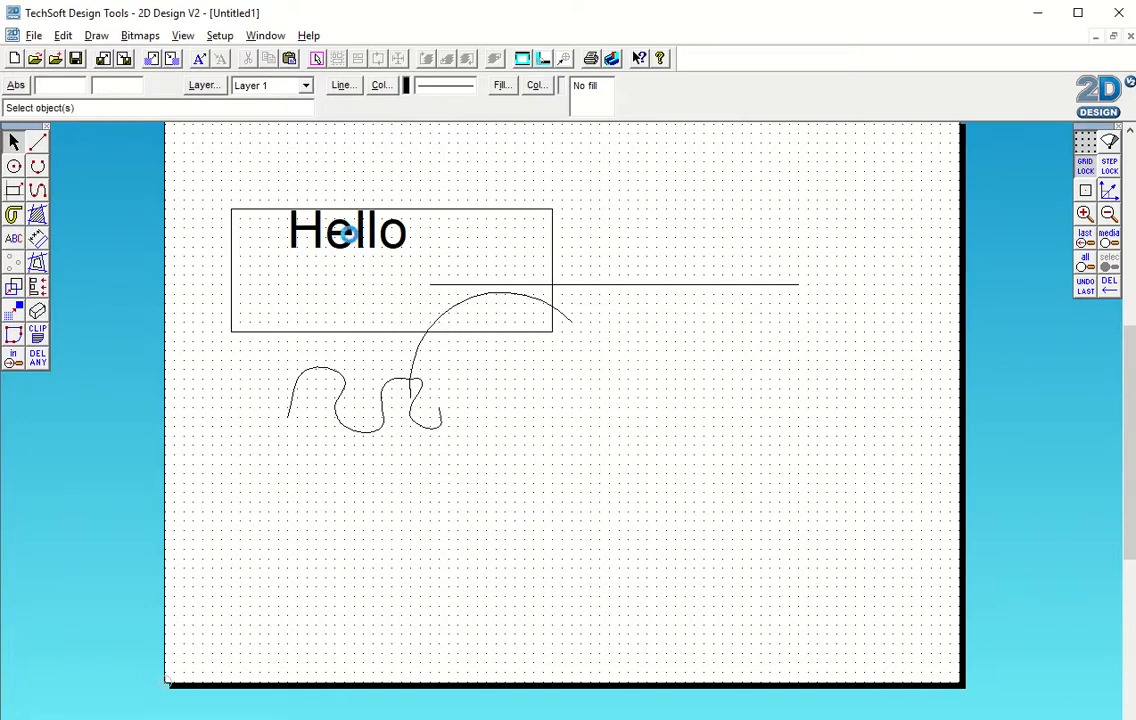
Step: Move the "Hello" text to the right inside the rectangle, stretch it wider and flatter, and deselect it
{"action": "left_click", "coordinate": [351, 231]}
{"action": "left_click_drag", "start_coordinate": [355, 233], "coordinate": [421, 256]}
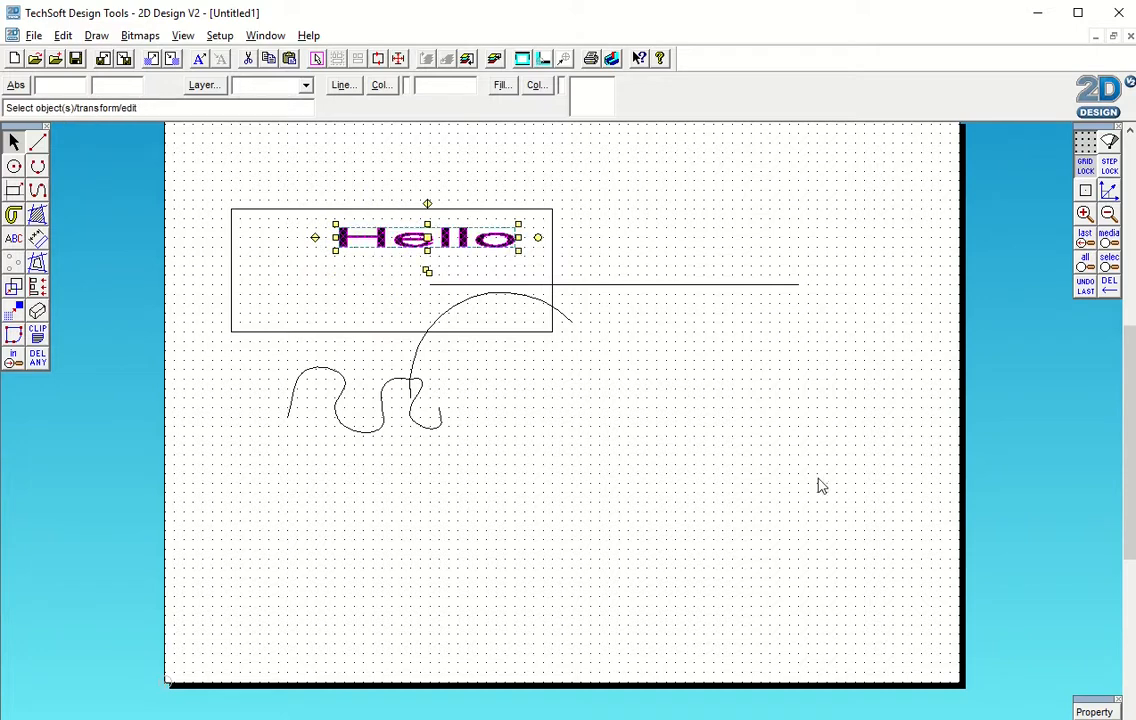
{"action": "left_click", "coordinate": [618, 461]}
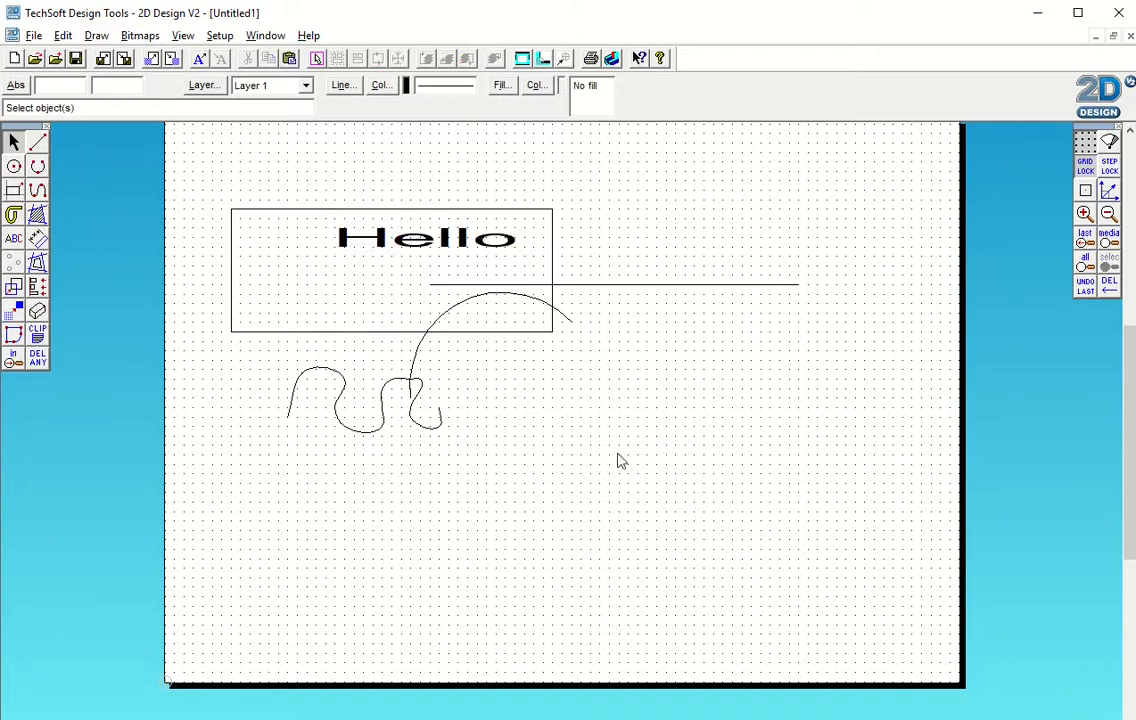
Step: Inspect the font and height settings of the "Hello" text and close its properties without editing anything
{"action": "left_click", "coordinate": [443, 250]}
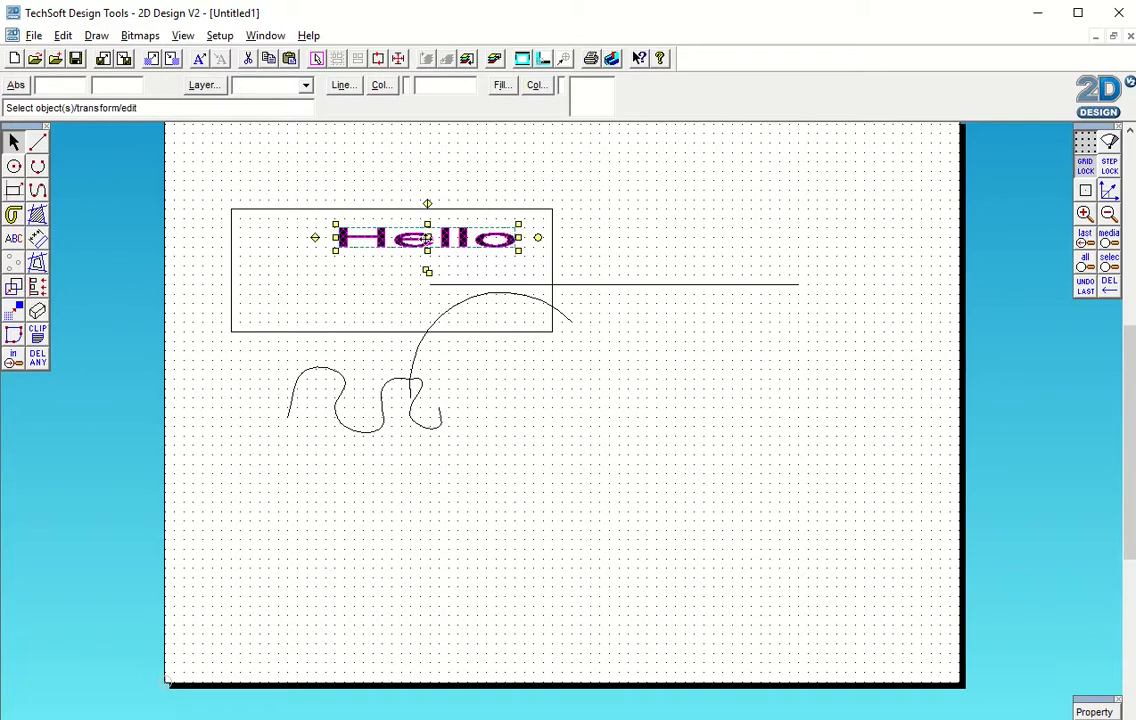
{"action": "left_click", "coordinate": [1095, 712]}
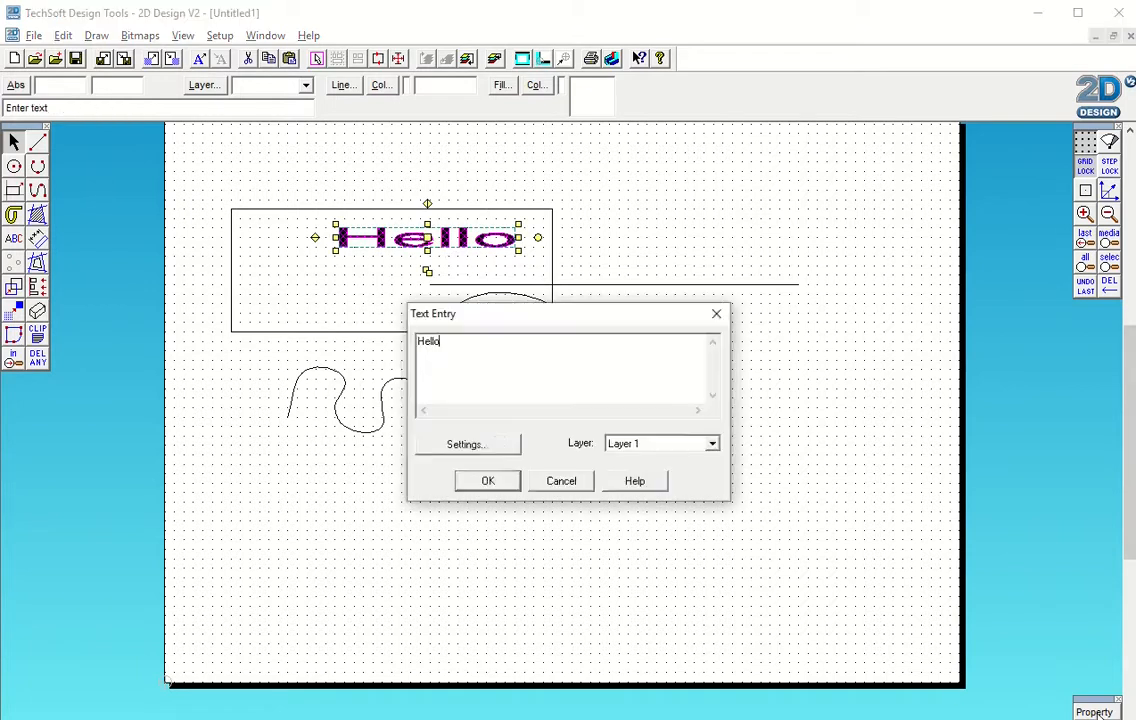
{"action": "left_click", "coordinate": [472, 452]}
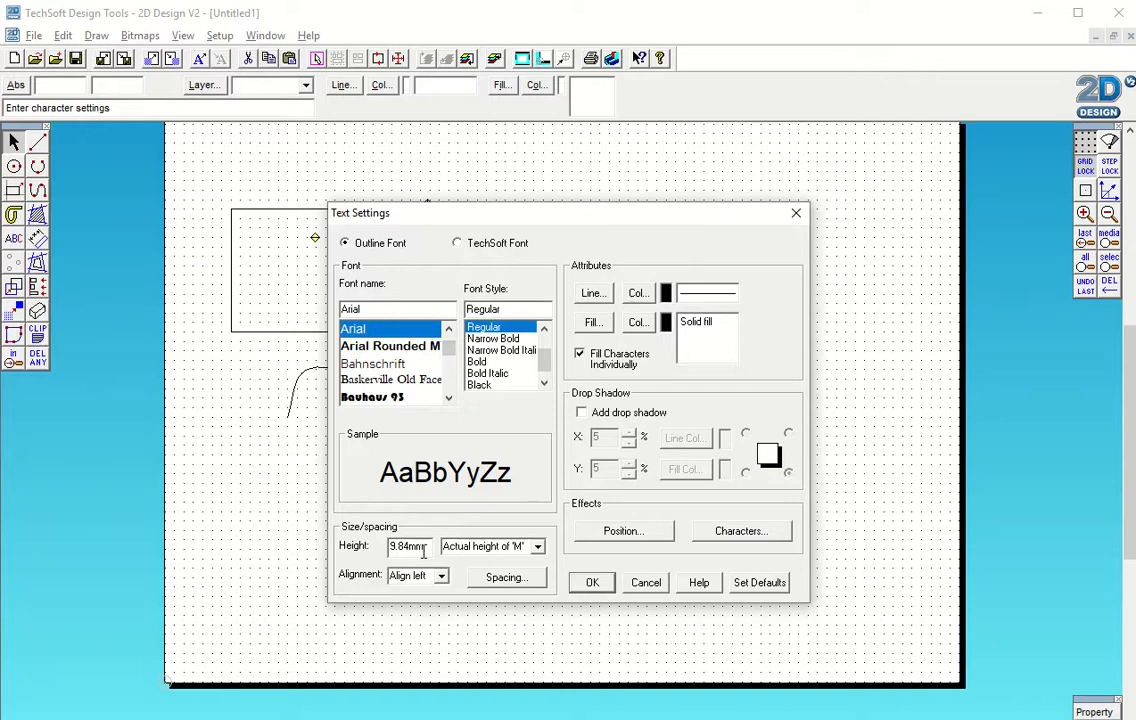
{"action": "left_click_drag", "start_coordinate": [424, 552], "coordinate": [395, 555]}
{"action": "left_click", "coordinate": [646, 584]}
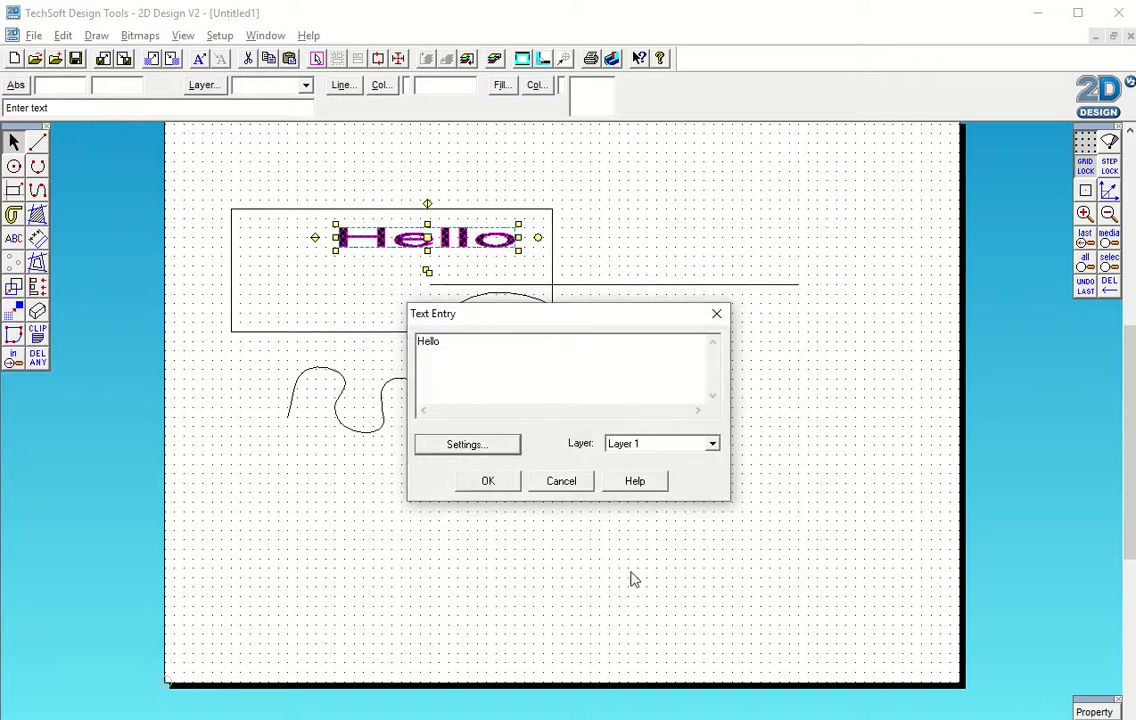
{"action": "left_click", "coordinate": [492, 481]}
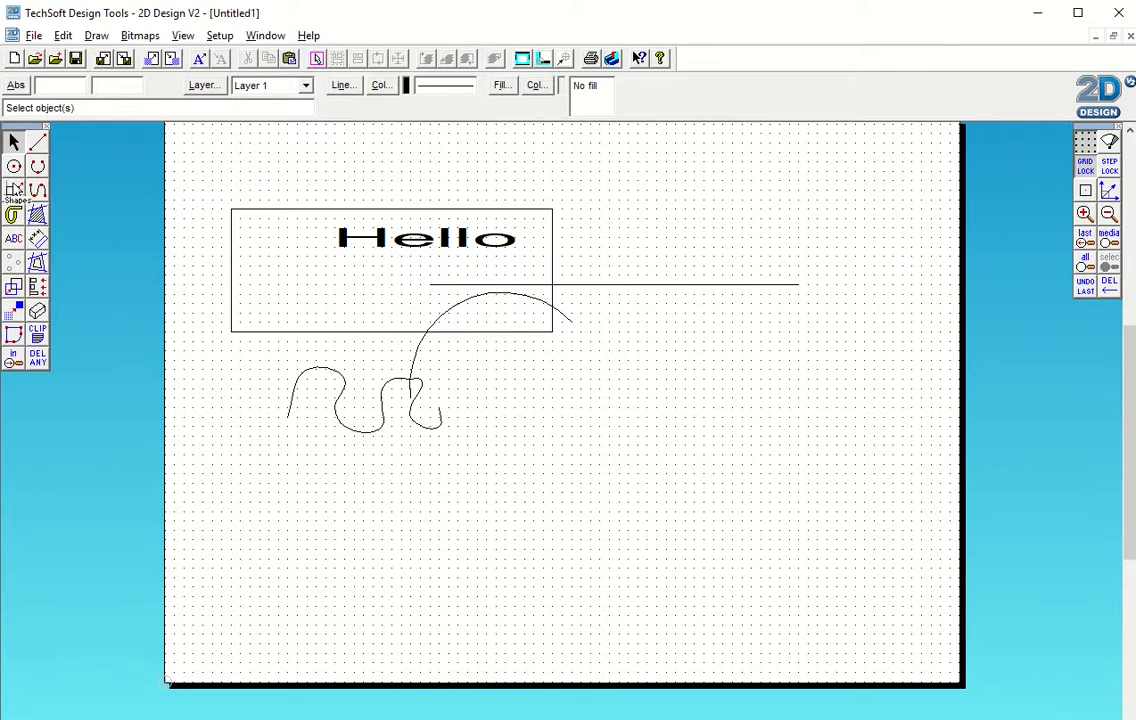
Step: Draw a rectangle for the house body in the empty area below the horizontal line's right end
{"action": "left_click", "coordinate": [14, 192]}
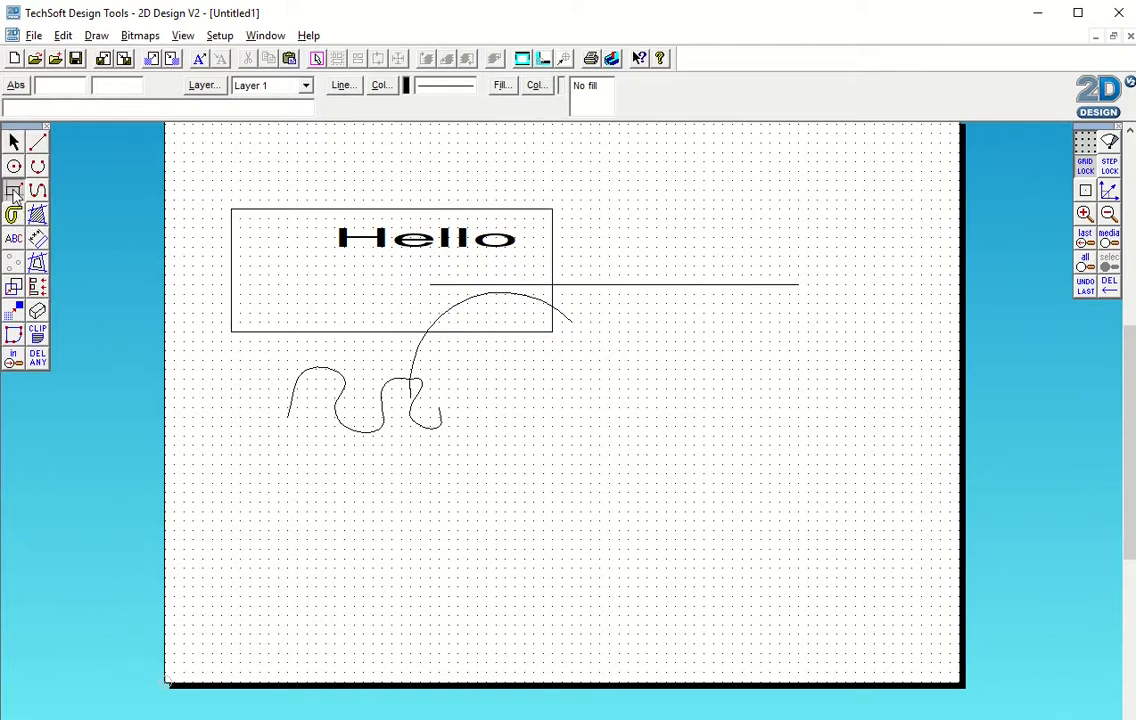
{"action": "left_click", "coordinate": [666, 361]}
{"action": "left_click", "coordinate": [838, 474]}
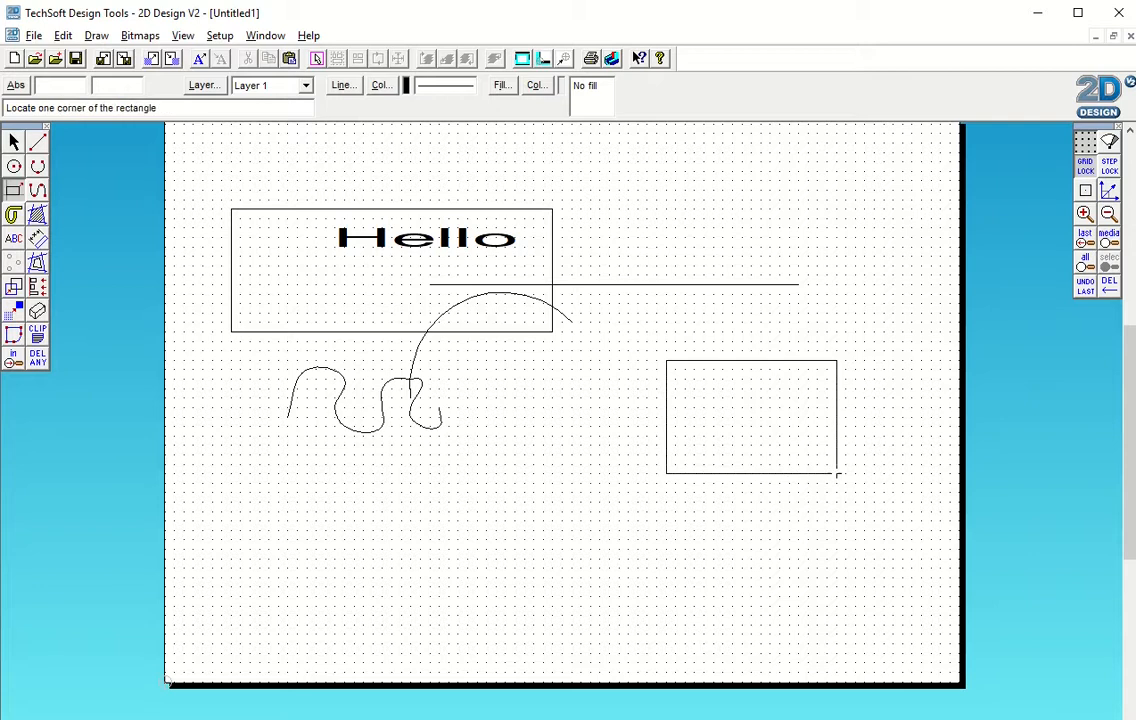
Step: Draw a triangular roof from three lines, with its base just below the house rectangle's top edge and overhanging both walls
{"action": "left_click", "coordinate": [37, 143]}
{"action": "left_click", "coordinate": [647, 379]}
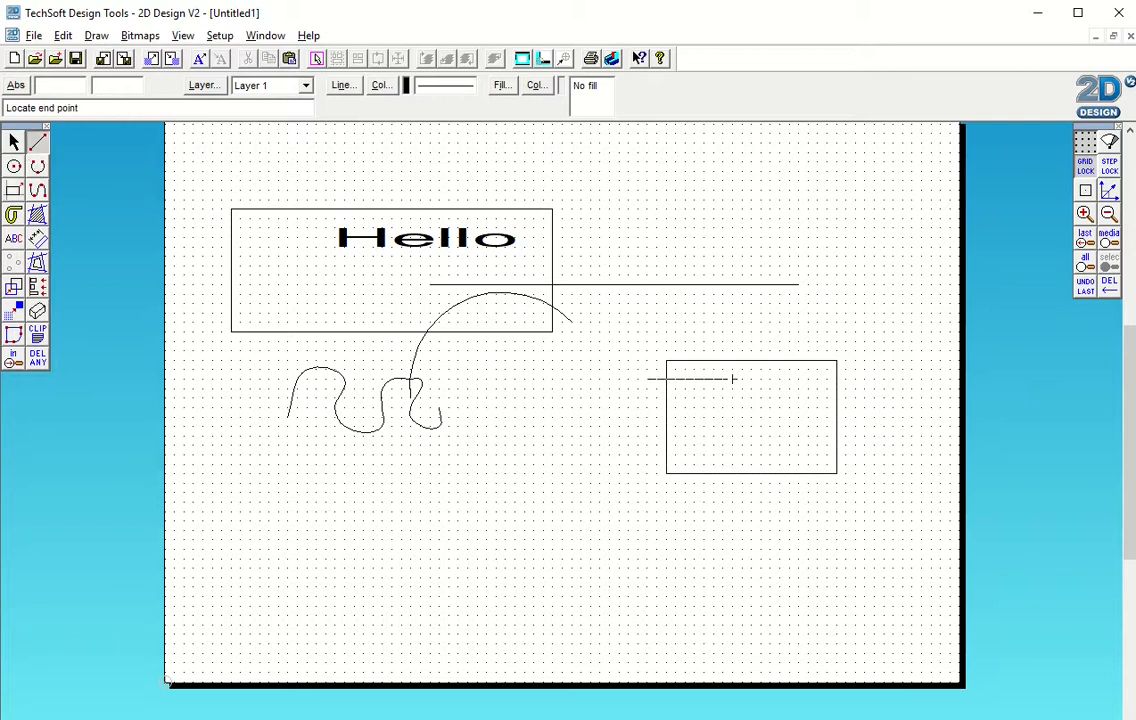
{"action": "left_click", "coordinate": [857, 379]}
{"action": "left_click", "coordinate": [751, 268]}
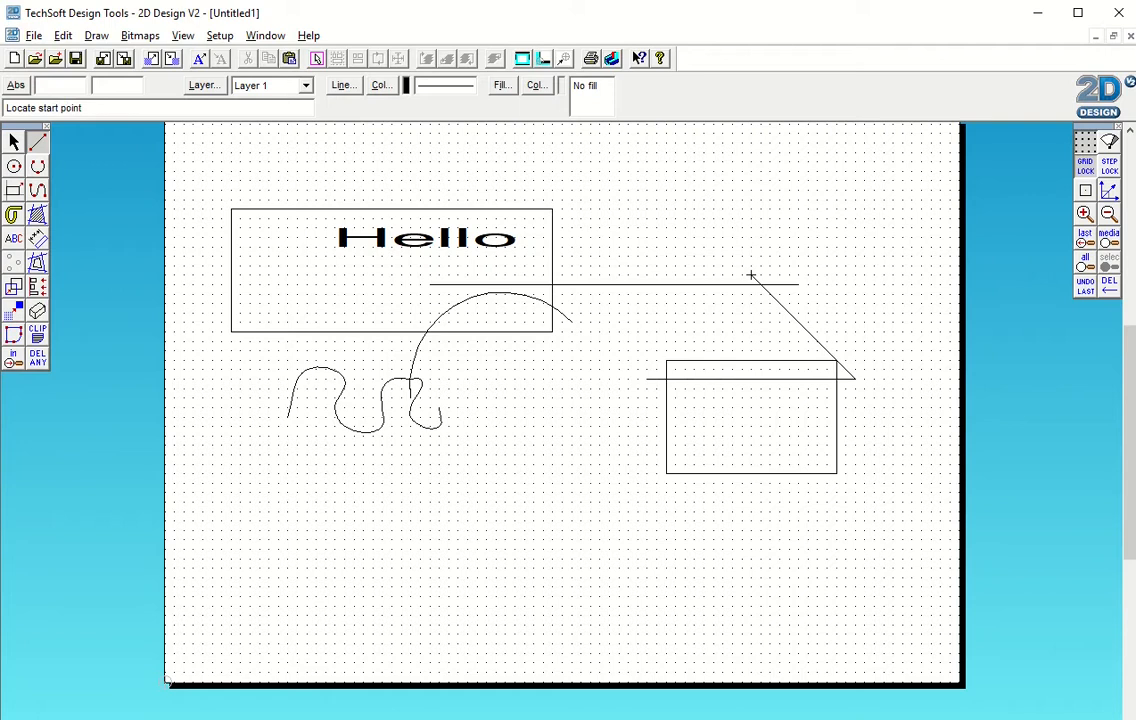
{"action": "left_click", "coordinate": [751, 275]}
Step: Draw a door rectangle on the house's base line and a smaller window rectangle to the right of it
{"action": "left_click", "coordinate": [13, 190]}
{"action": "left_click", "coordinate": [733, 473]}
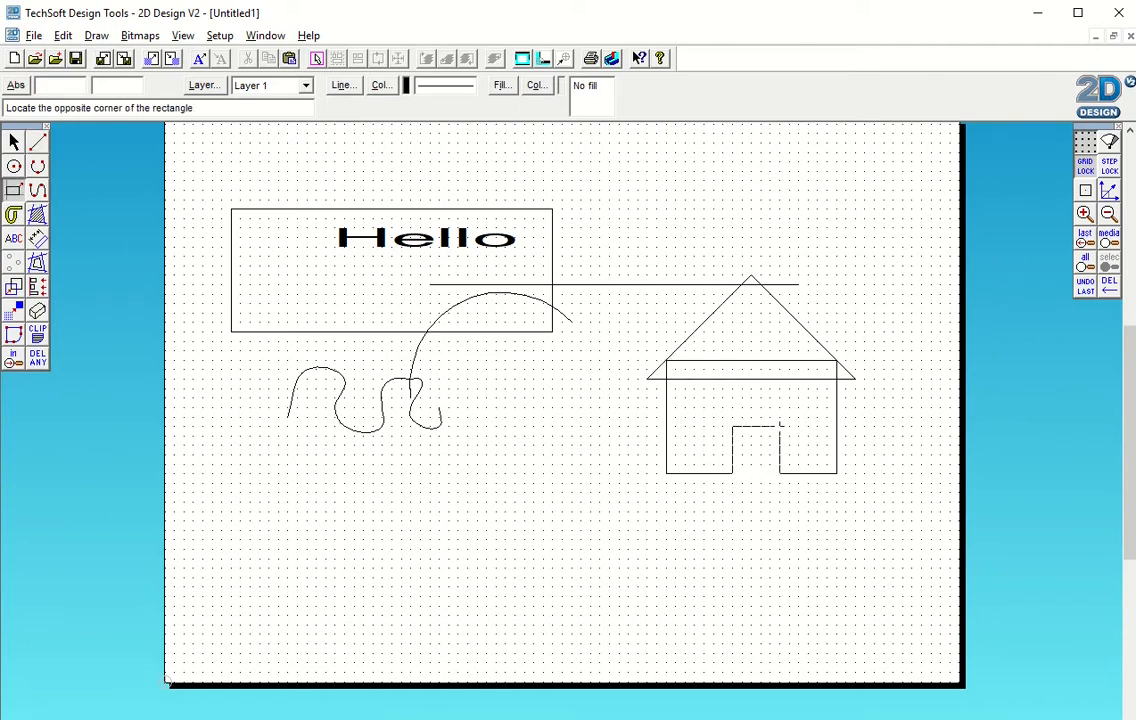
{"action": "left_click", "coordinate": [761, 417]}
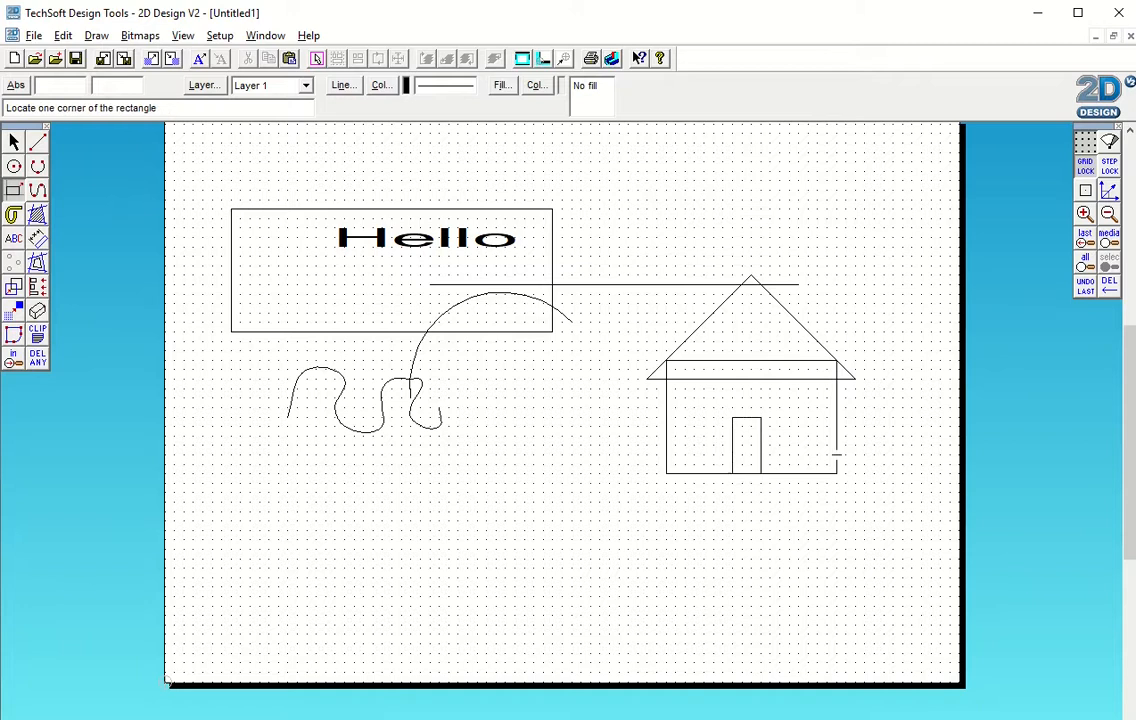
{"action": "left_click", "coordinate": [798, 407]}
{"action": "left_click", "coordinate": [818, 445]}
Step: Draw a slanted line and a horizontal line crossing the window, both extending past its frame
{"action": "left_click", "coordinate": [40, 145]}
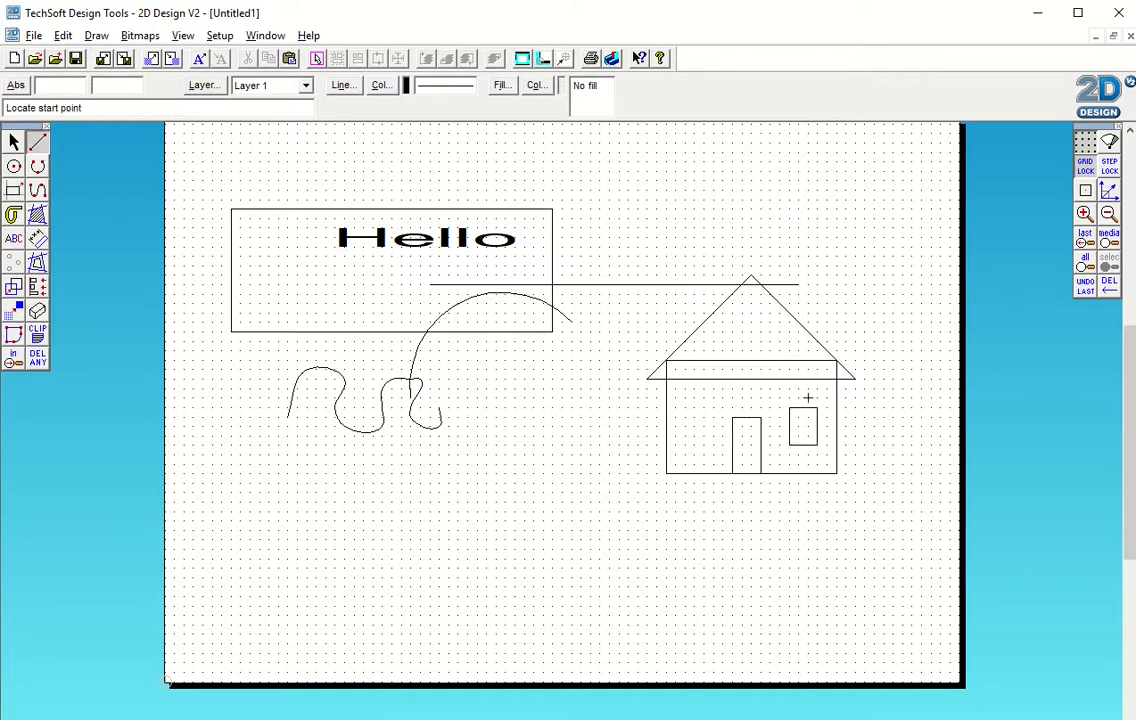
{"action": "left_click", "coordinate": [808, 398]}
{"action": "key", "text": "Escape"}
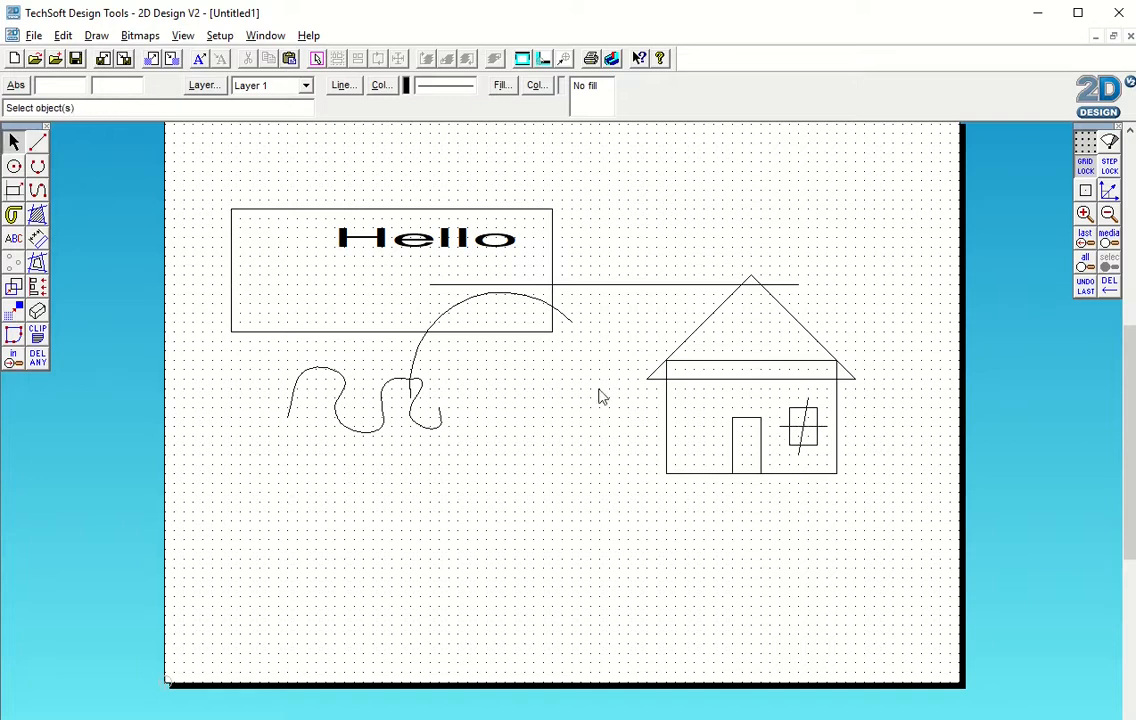
Step: Delete the house body rectangle as a whole object and undo the deletion
{"action": "left_click", "coordinate": [38, 360]}
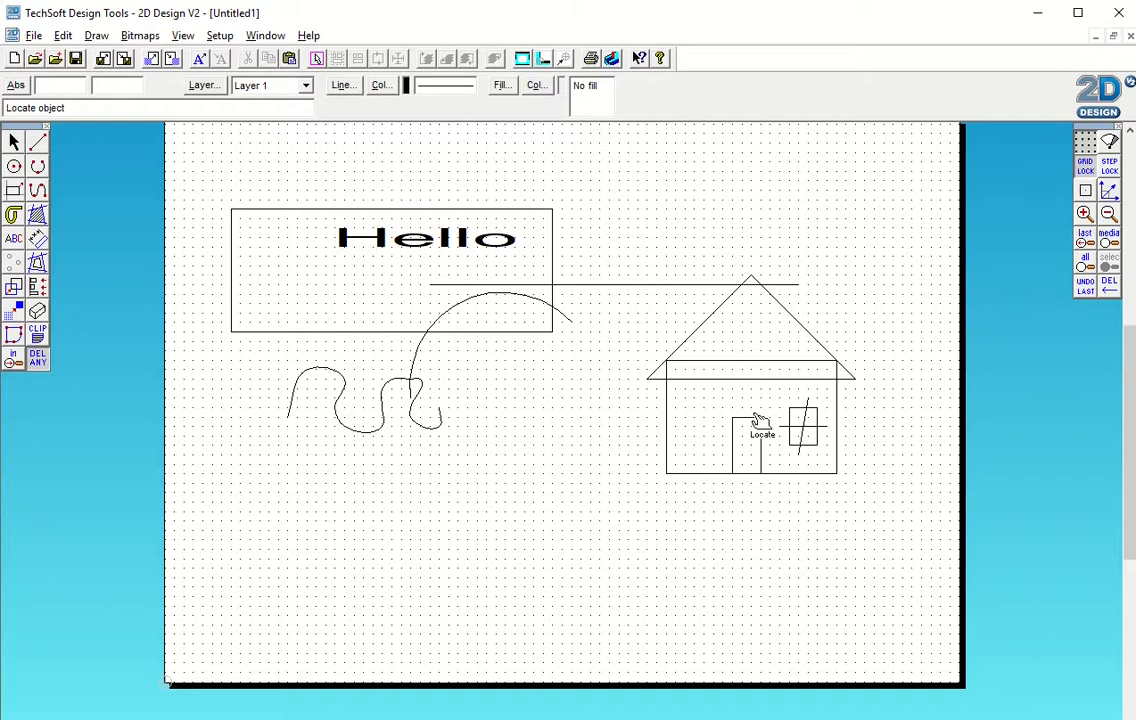
{"action": "left_click", "coordinate": [777, 362]}
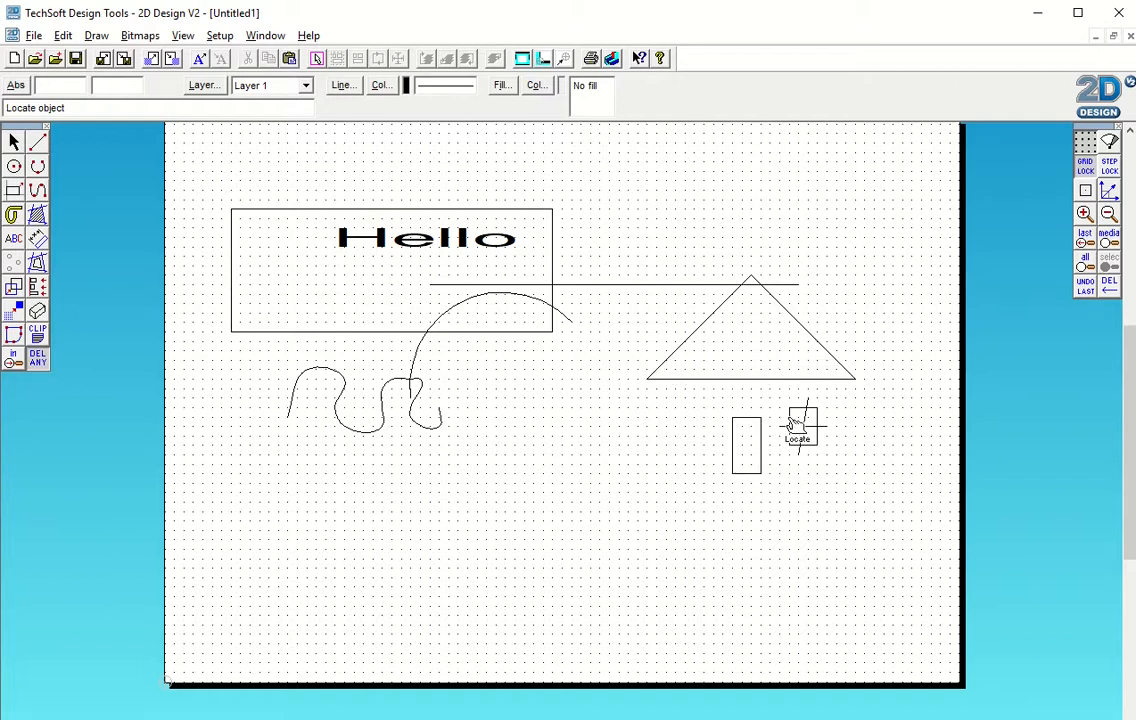
{"action": "left_click", "coordinate": [63, 35]}
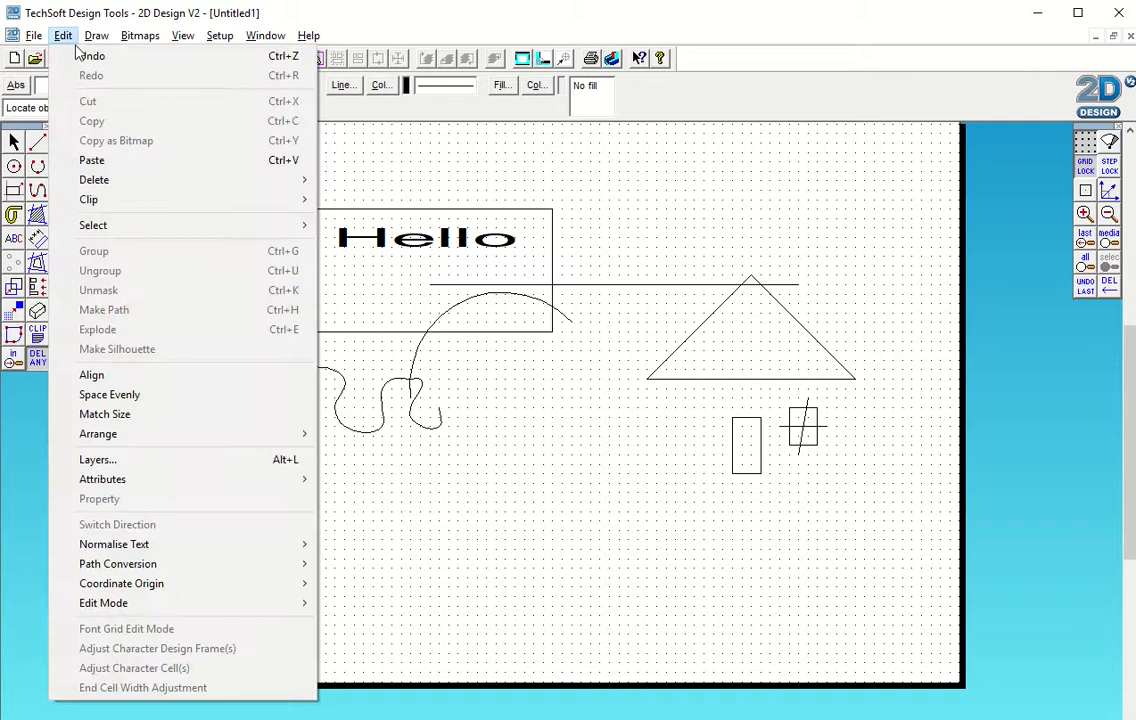
{"action": "left_click", "coordinate": [82, 53]}
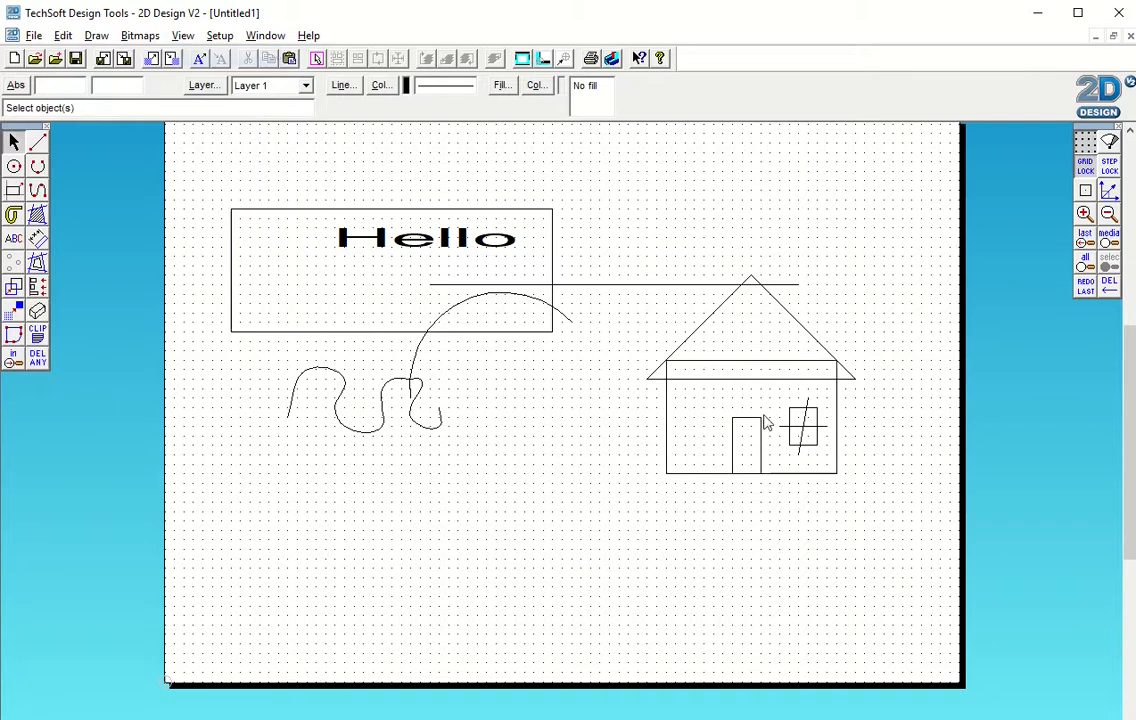
Step: Using deletion between intersections, remove the long horizontal line piece by piece and trim the arc's end beyond the "Hello" rectangle
{"action": "left_click", "coordinate": [38, 360]}
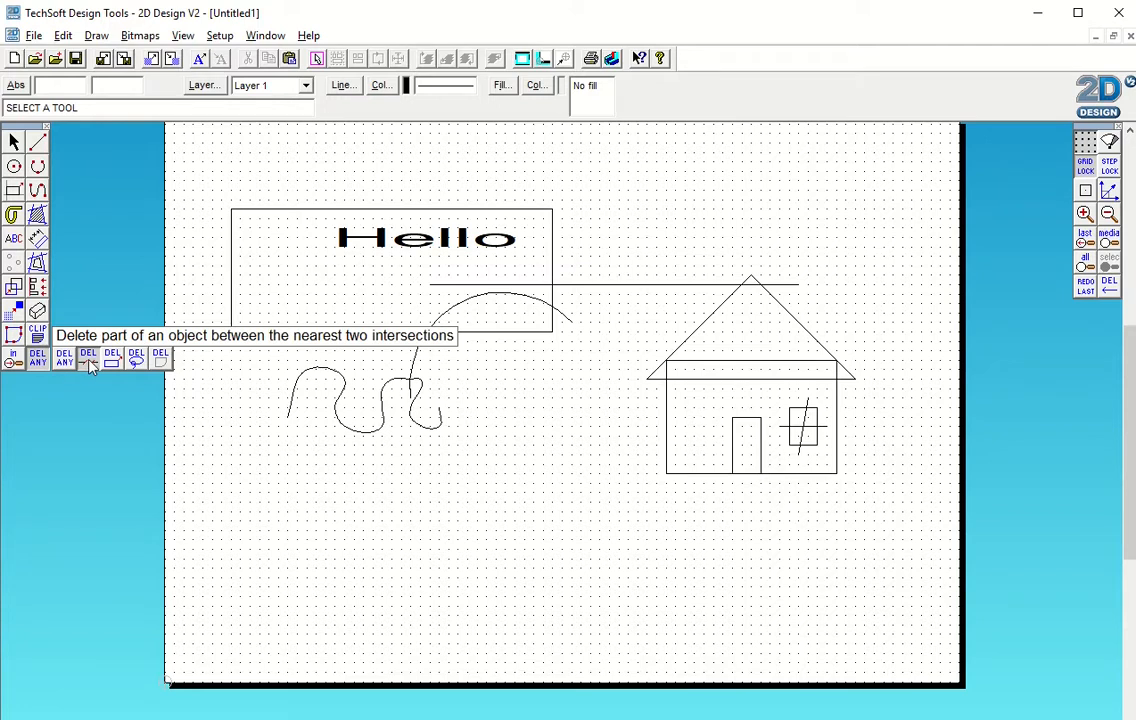
{"action": "left_click", "coordinate": [89, 361]}
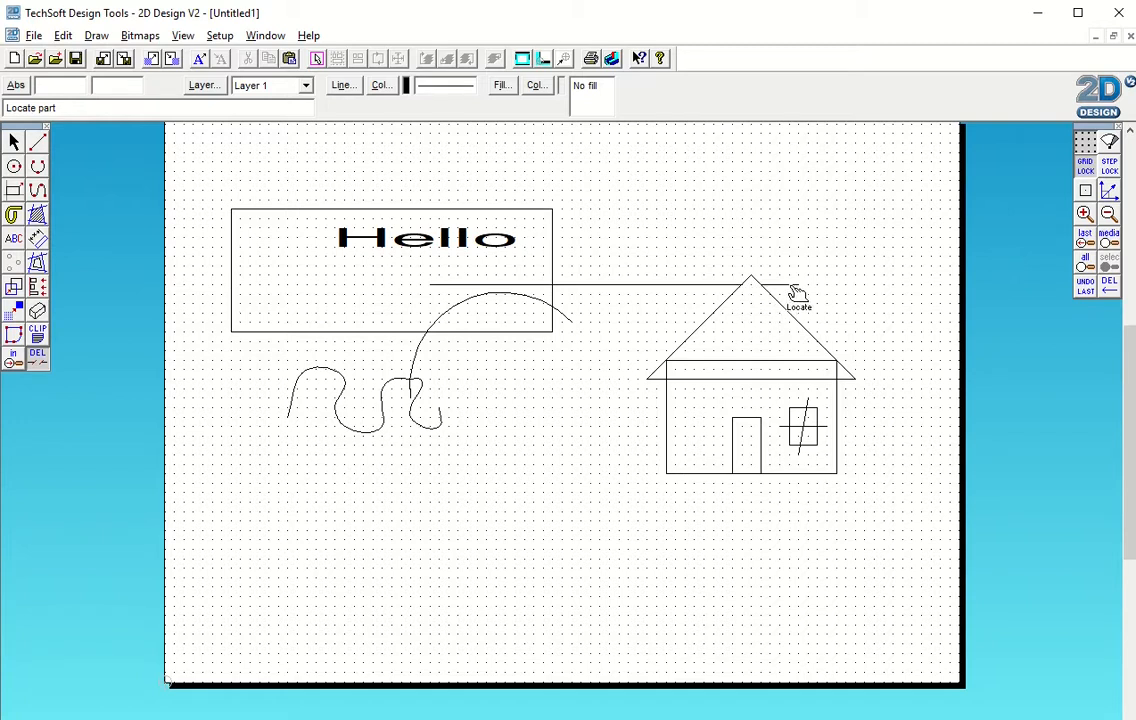
{"action": "left_click", "coordinate": [789, 285]}
{"action": "left_click", "coordinate": [705, 285]}
{"action": "left_click", "coordinate": [507, 284]}
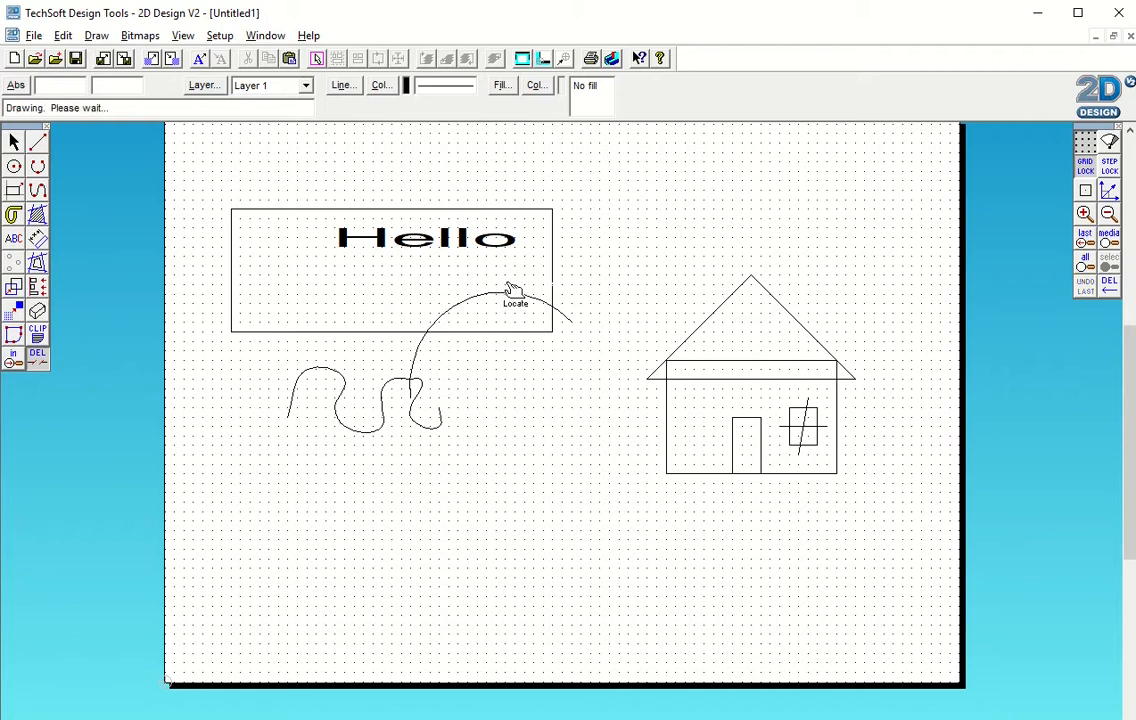
{"action": "left_click", "coordinate": [568, 318]}
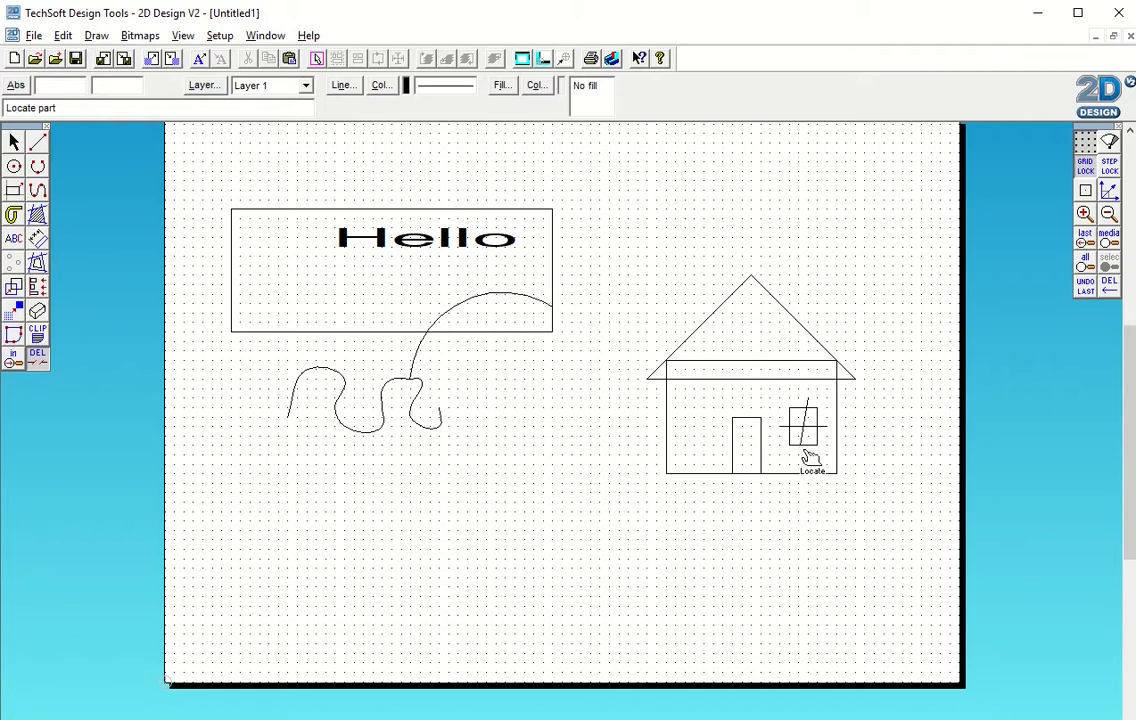
Step: Trim the ends of the window's crossing lines that stick out beyond its frame
{"action": "left_click", "coordinate": [821, 426]}
{"action": "left_click", "coordinate": [808, 401]}
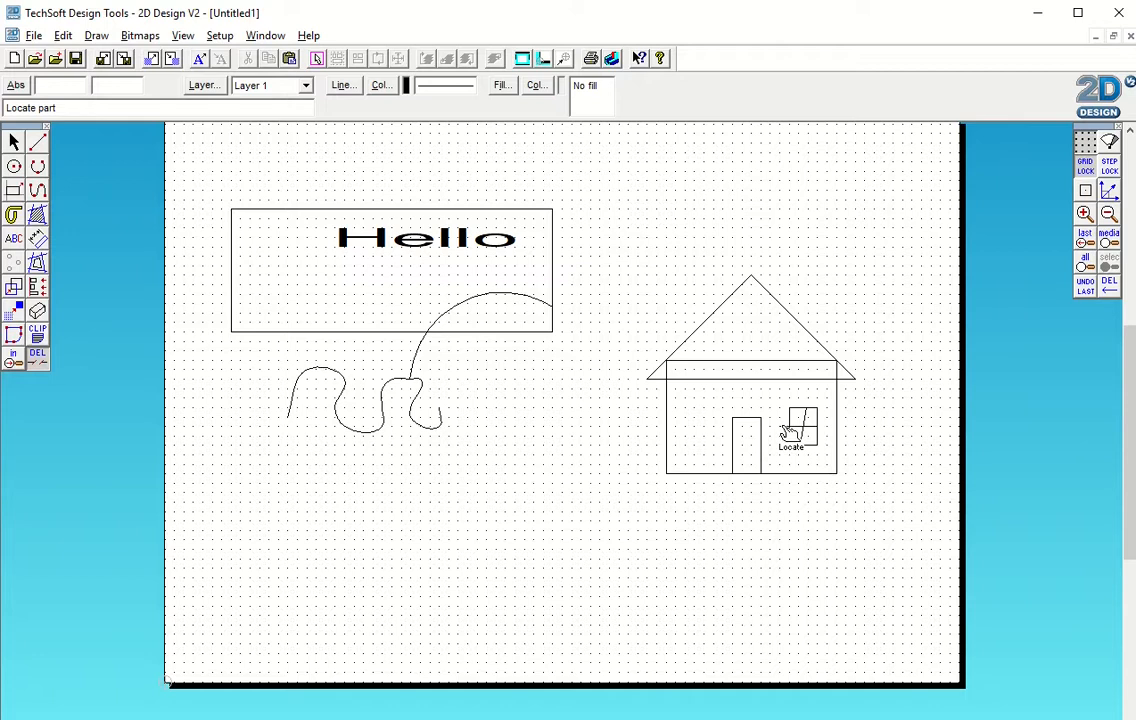
{"action": "left_click", "coordinate": [783, 427]}
Step: Remove the roof base between the walls, the house rectangle's top edge and the wall stubs inside the roof, leaving one outline
{"action": "left_click", "coordinate": [795, 379]}
{"action": "left_click", "coordinate": [780, 361]}
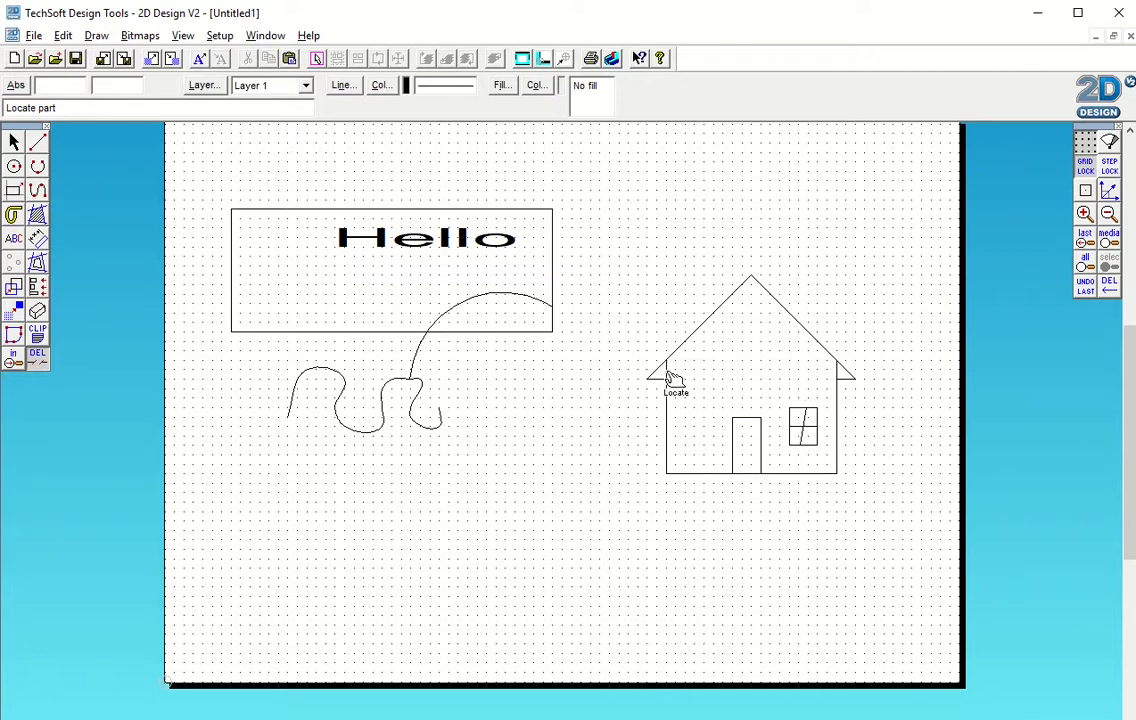
{"action": "left_click", "coordinate": [667, 372]}
{"action": "left_click", "coordinate": [836, 371]}
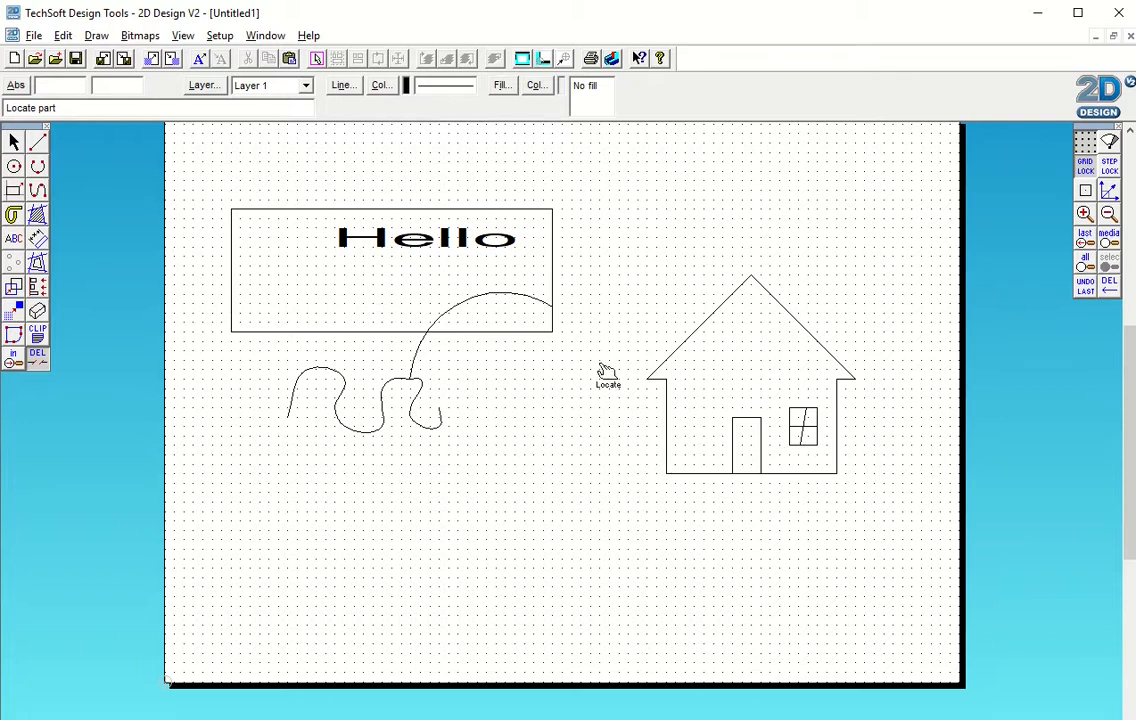
{"action": "key", "text": "Escape"}
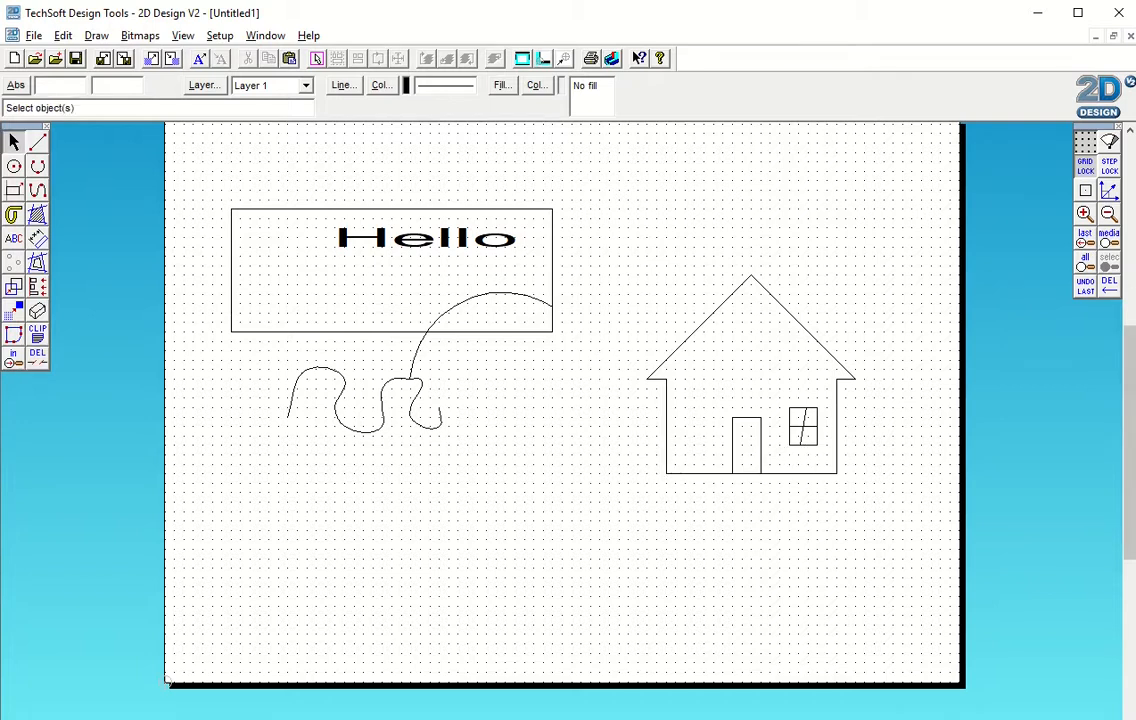
{"action": "left_click", "coordinate": [1085, 215]}
{"action": "left_click", "coordinate": [1109, 215]}
{"action": "left_click", "coordinate": [1109, 215]}
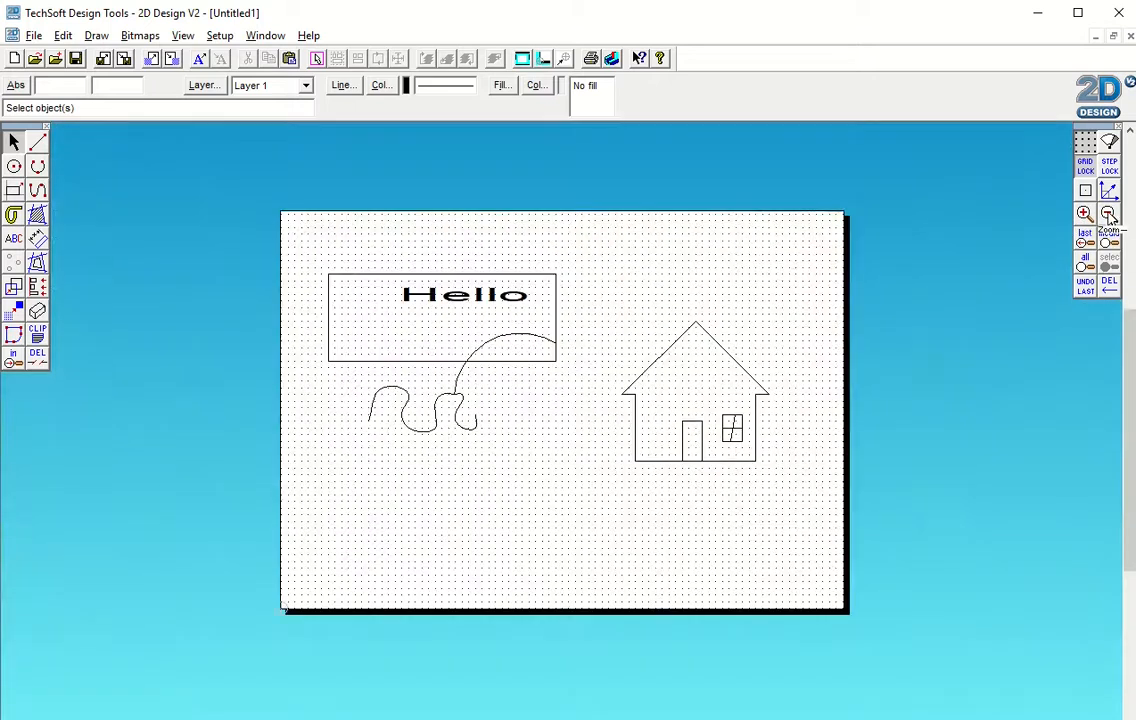
{"action": "left_click", "coordinate": [1085, 215]}
{"action": "left_click_drag", "start_coordinate": [1127, 368], "coordinate": [1120, 341]}
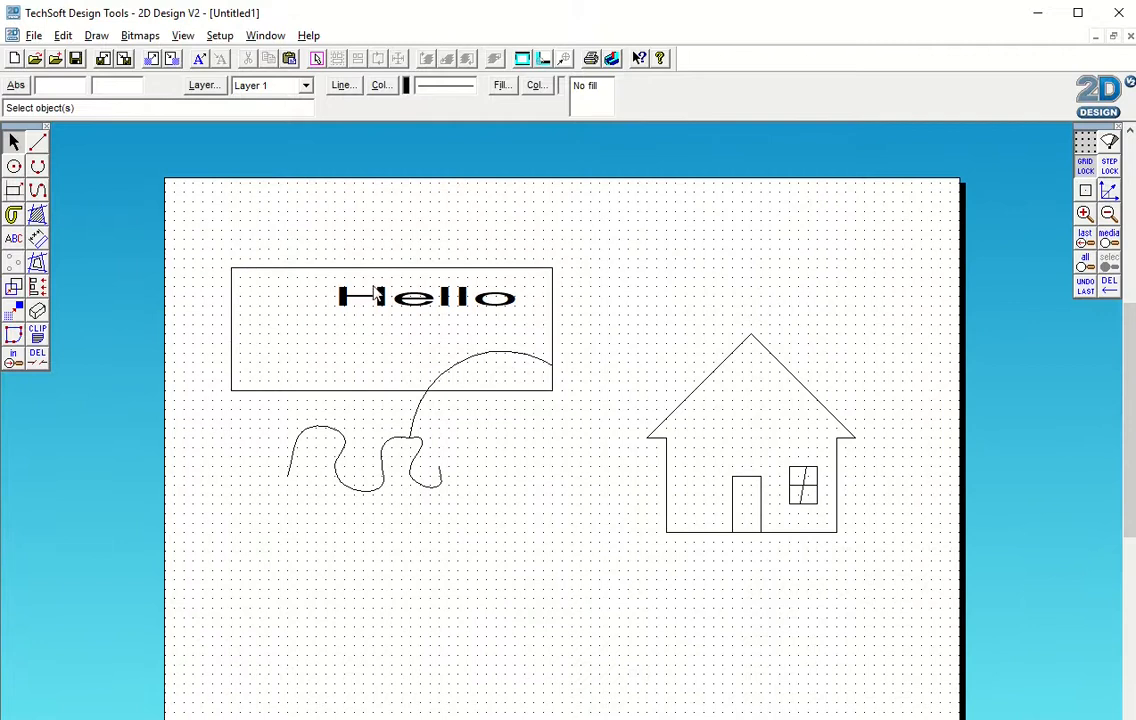
Step: Examine the line style and line colour options for the "Hello" text, cancelling both dialogs
{"action": "left_click", "coordinate": [423, 298]}
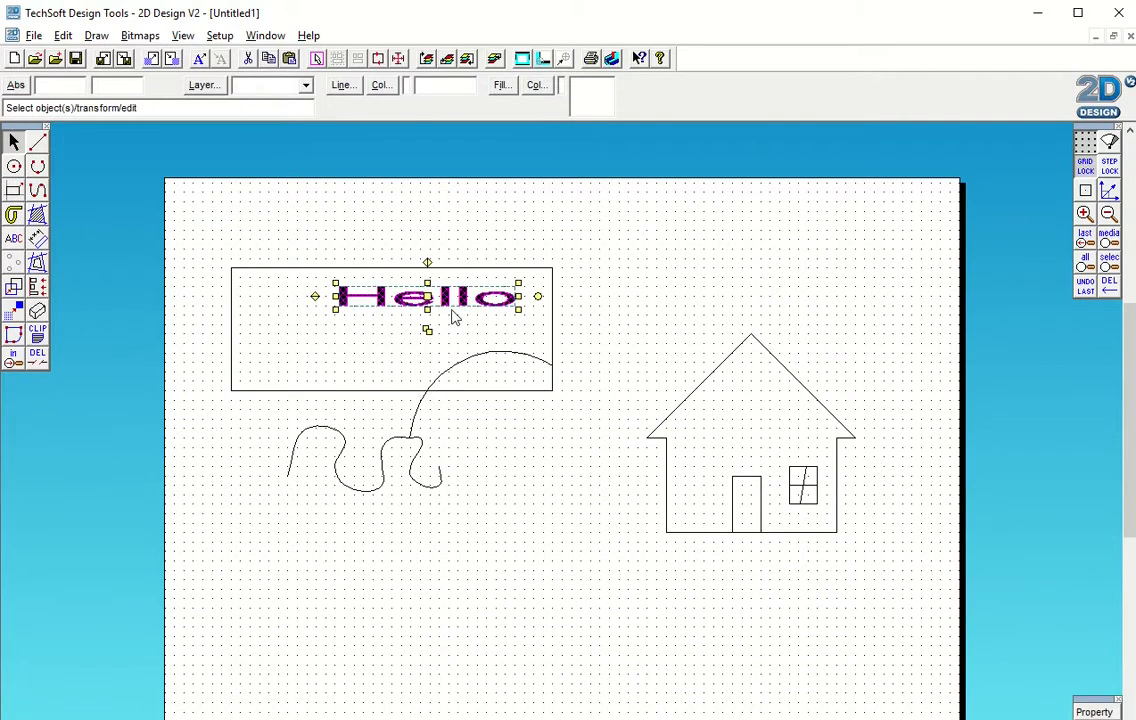
{"action": "left_click", "coordinate": [410, 337]}
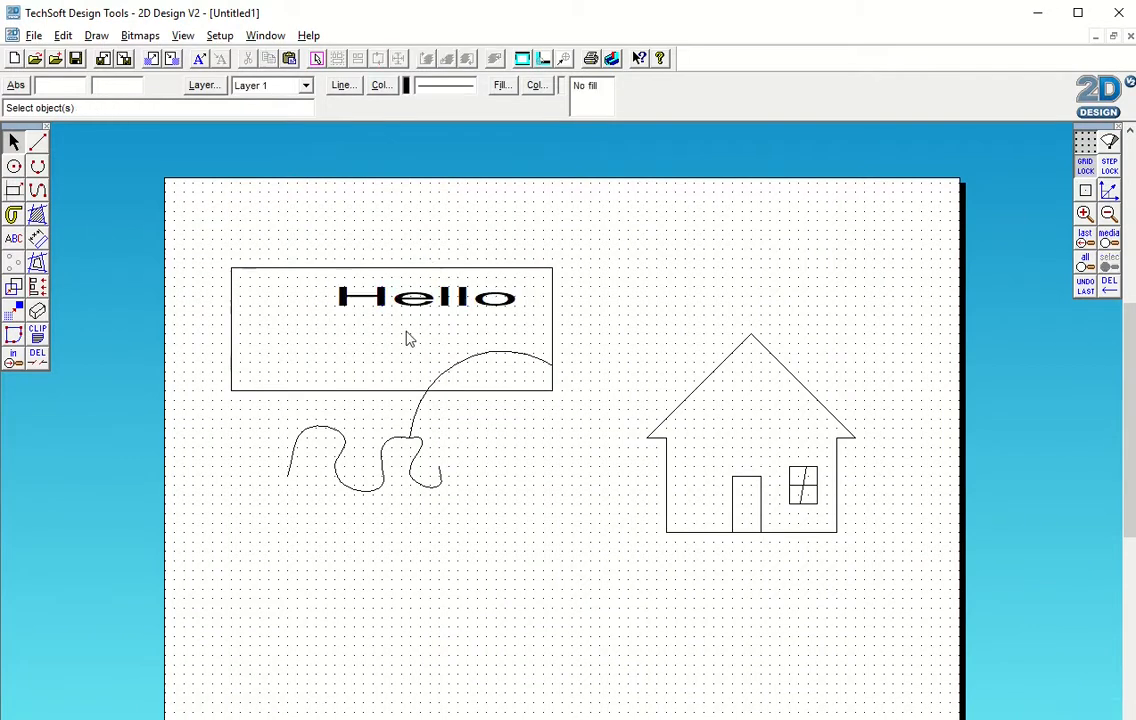
{"action": "left_click", "coordinate": [428, 302]}
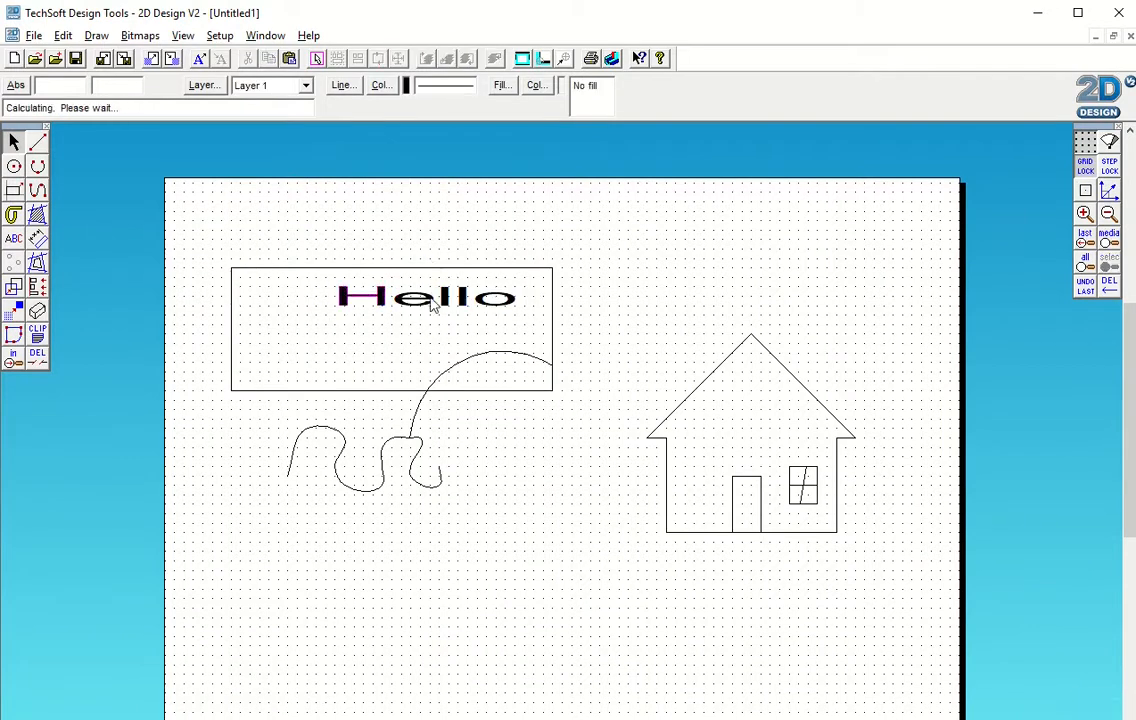
{"action": "left_click", "coordinate": [341, 86]}
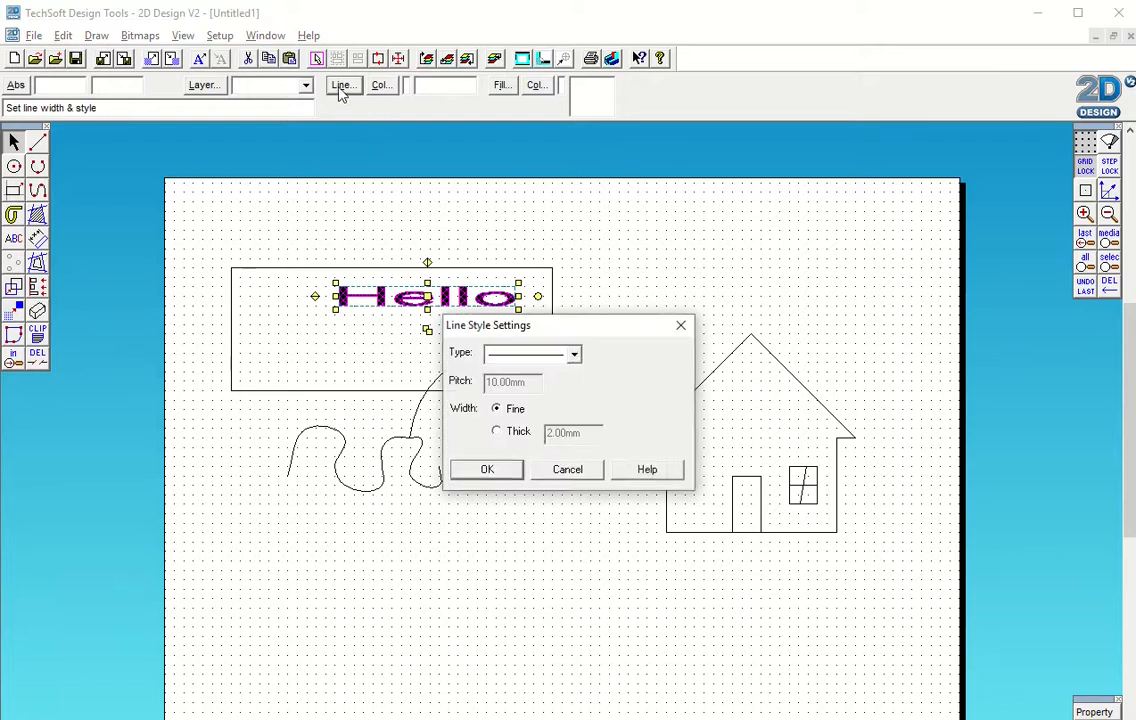
{"action": "left_click", "coordinate": [576, 356]}
{"action": "left_click", "coordinate": [575, 356]}
{"action": "left_click", "coordinate": [567, 470]}
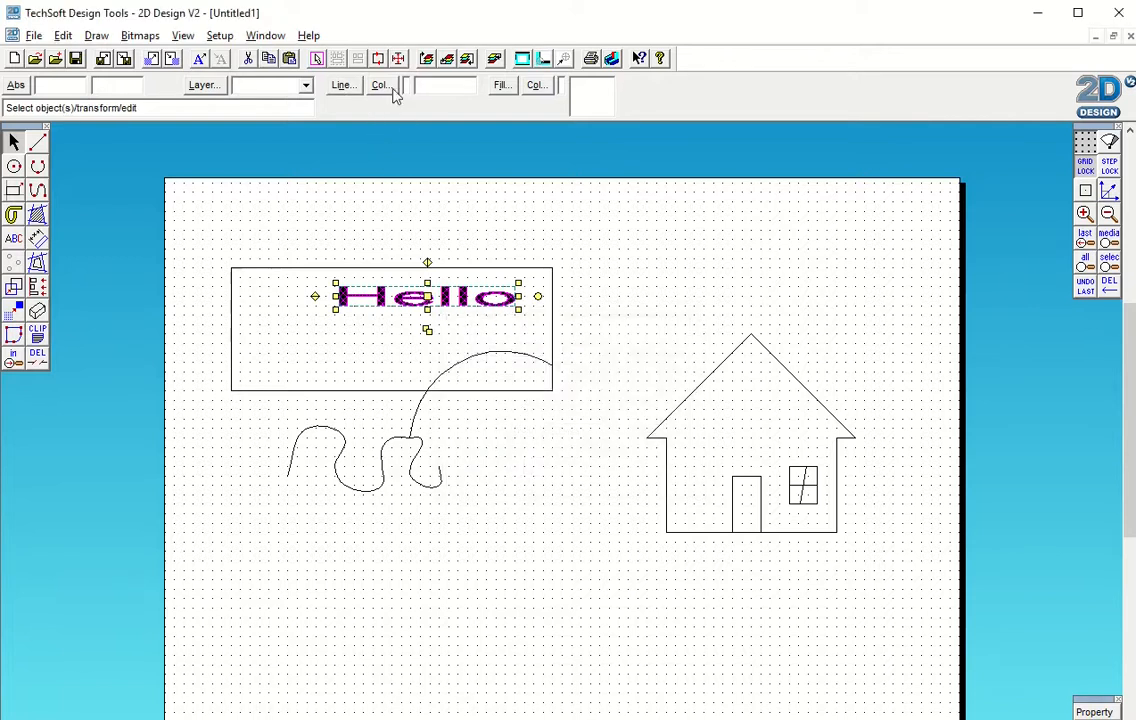
{"action": "left_click", "coordinate": [380, 86]}
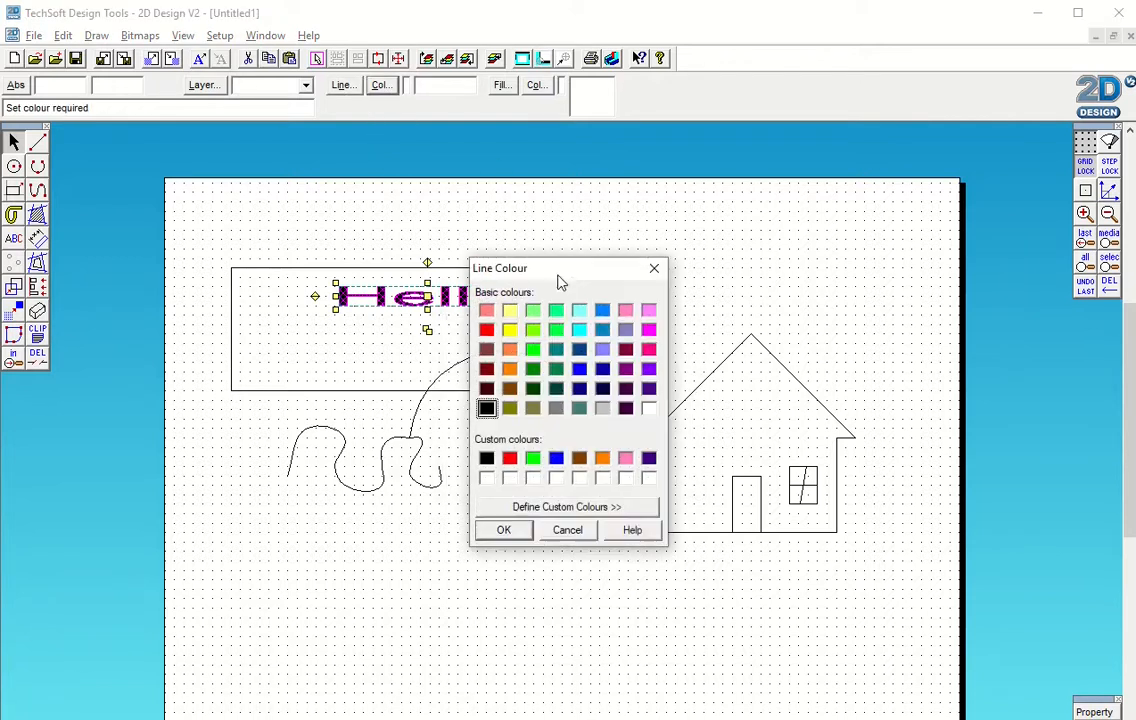
{"action": "left_click", "coordinate": [560, 532]}
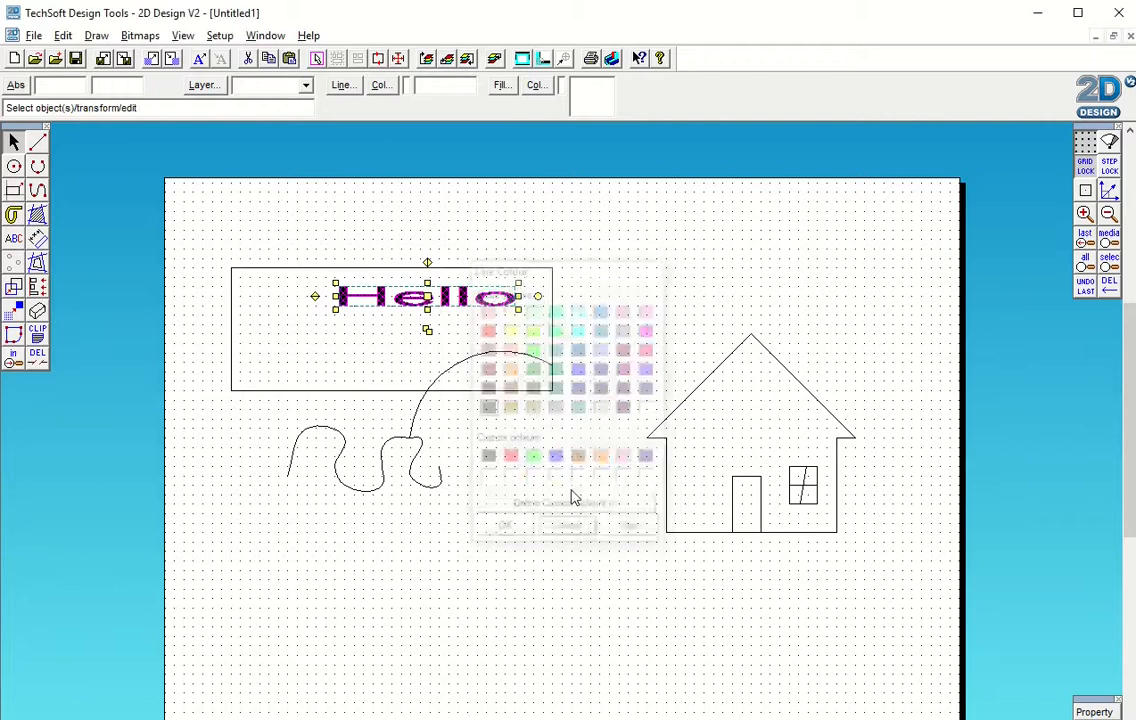
Step: Set the fill style of the "Hello" text to No Fill
{"action": "left_click", "coordinate": [502, 86]}
{"action": "left_click_drag", "start_coordinate": [372, 158], "coordinate": [736, 160]}
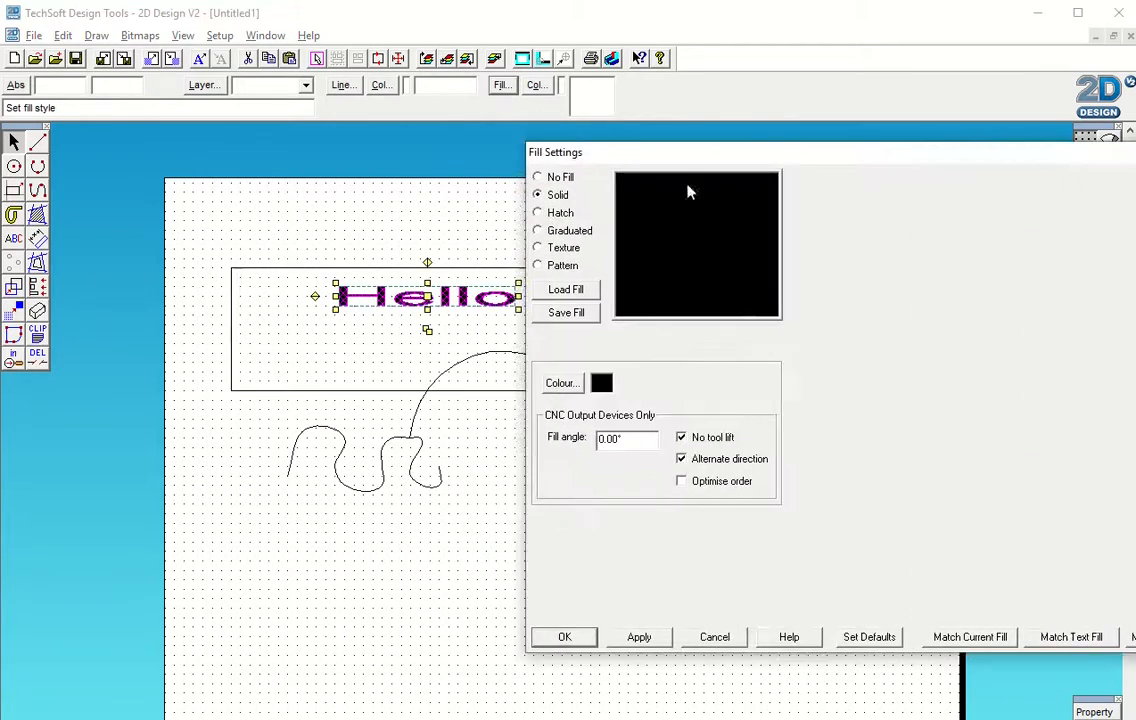
{"action": "left_click", "coordinate": [538, 177]}
{"action": "left_click", "coordinate": [580, 632]}
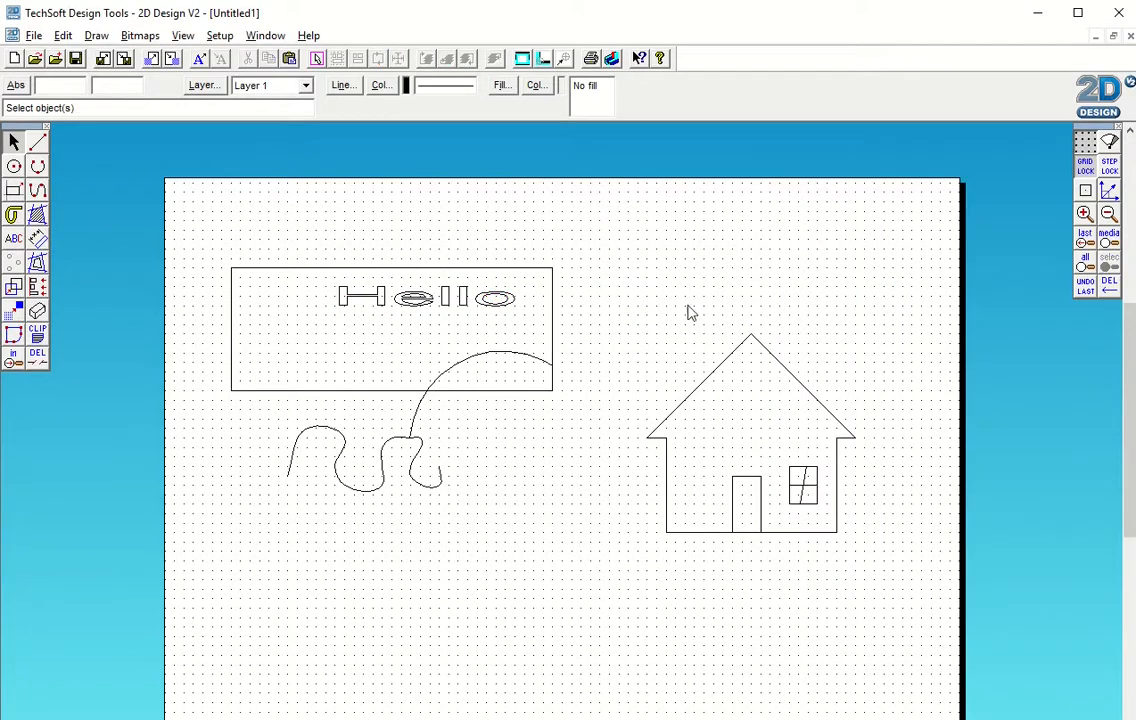
Step: Change the font of the "Hello" text to Stencil in its text settings
{"action": "left_click", "coordinate": [445, 297]}
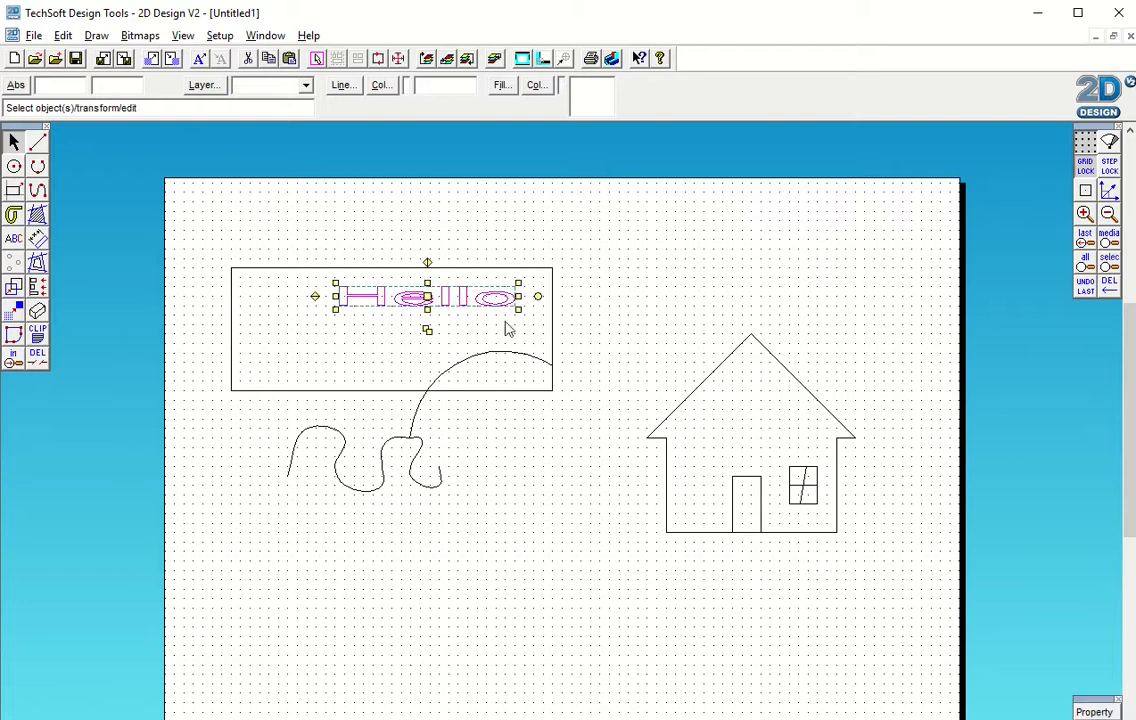
{"action": "left_click", "coordinate": [1098, 712]}
{"action": "left_click_drag", "start_coordinate": [560, 322], "coordinate": [731, 117]}
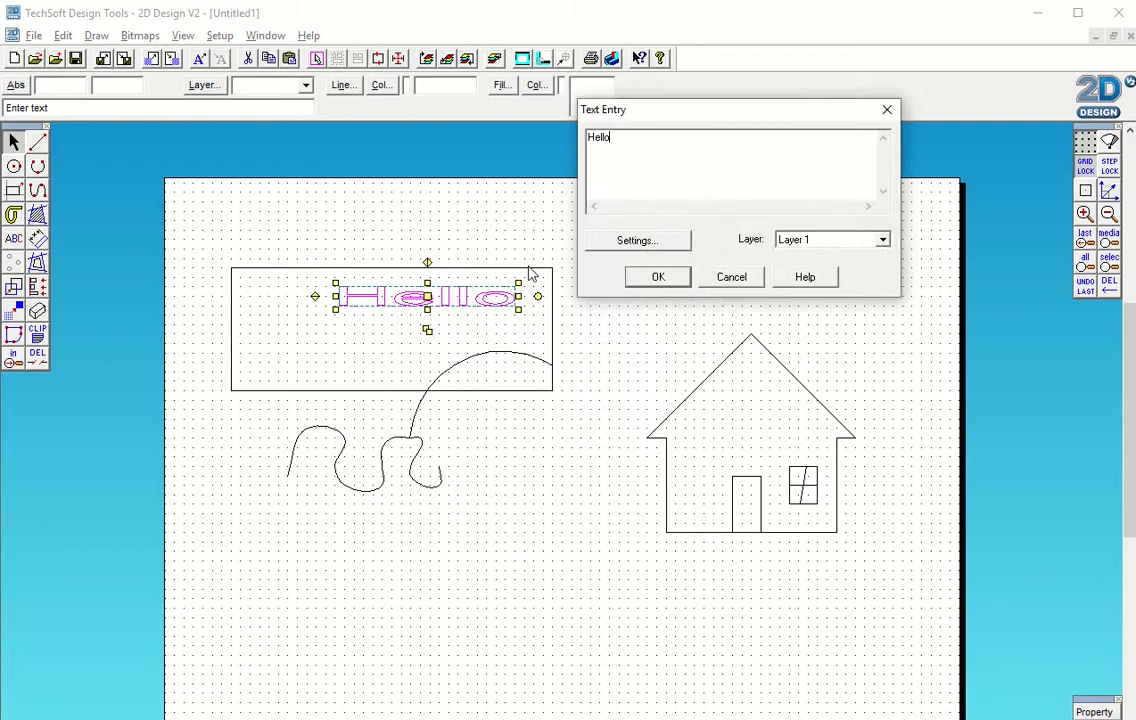
{"action": "left_click", "coordinate": [639, 242]}
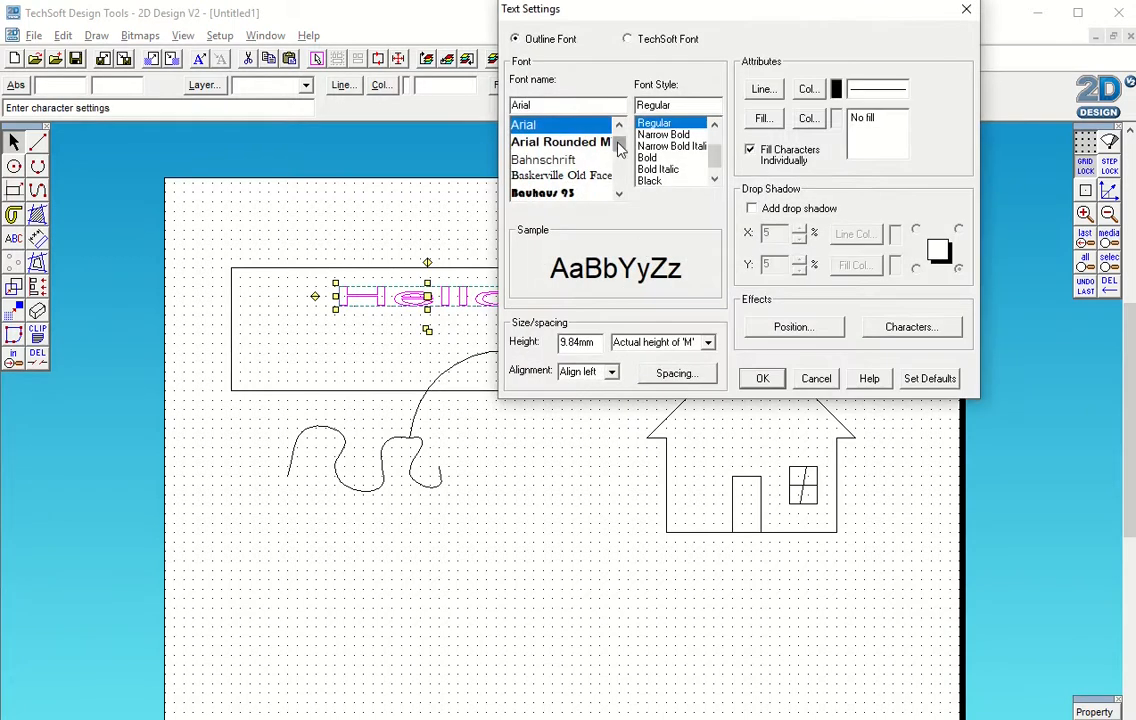
{"action": "mouse_move", "coordinate": [619, 148]}
{"action": "left_mouse_down"}
{"action": "mouse_move", "coordinate": [626, 180]}
{"action": "mouse_move", "coordinate": [619, 162]}
{"action": "left_mouse_up"}
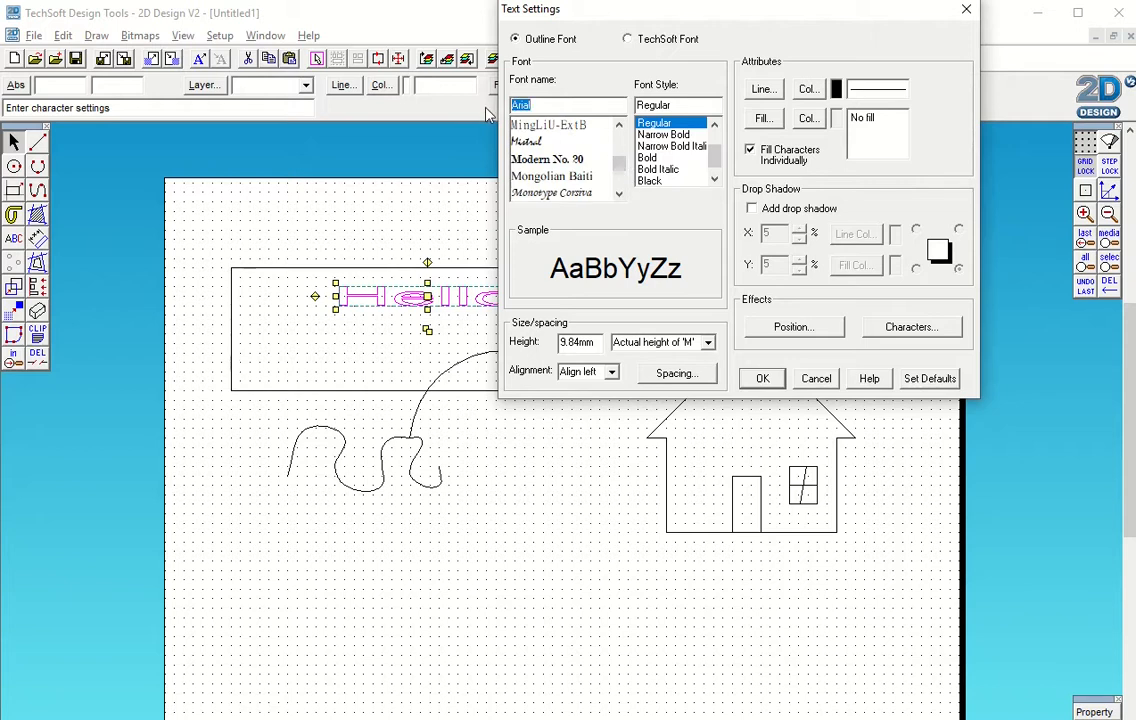
{"action": "type", "text": "st"}
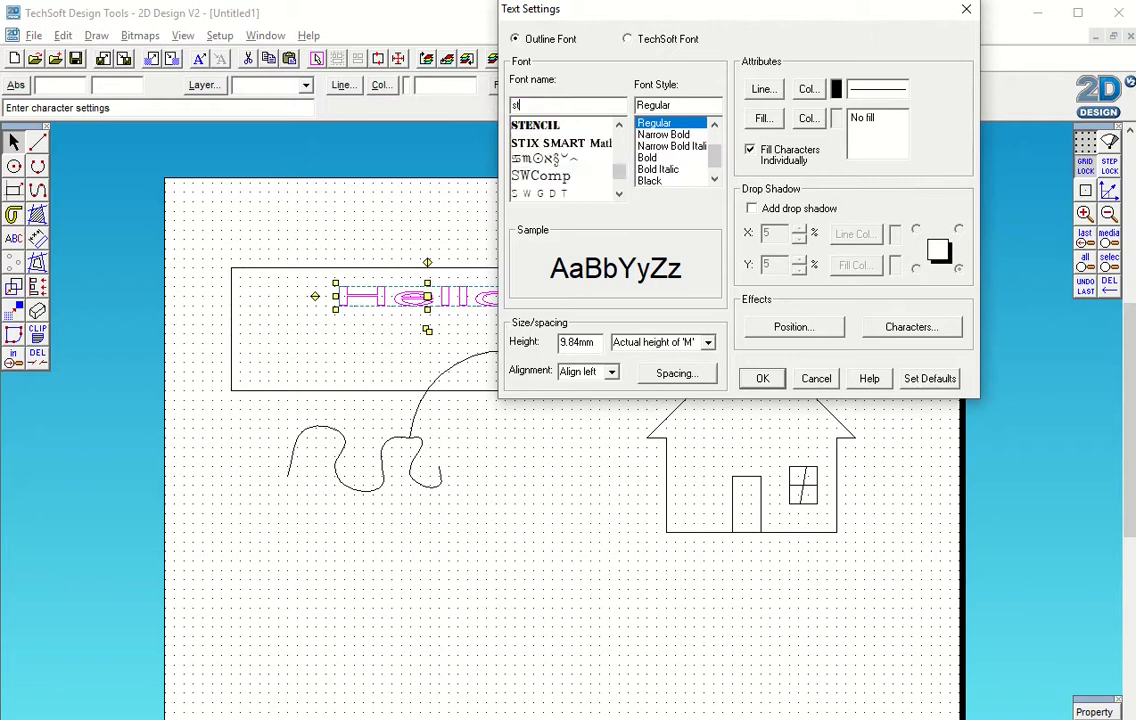
{"action": "left_click", "coordinate": [540, 126]}
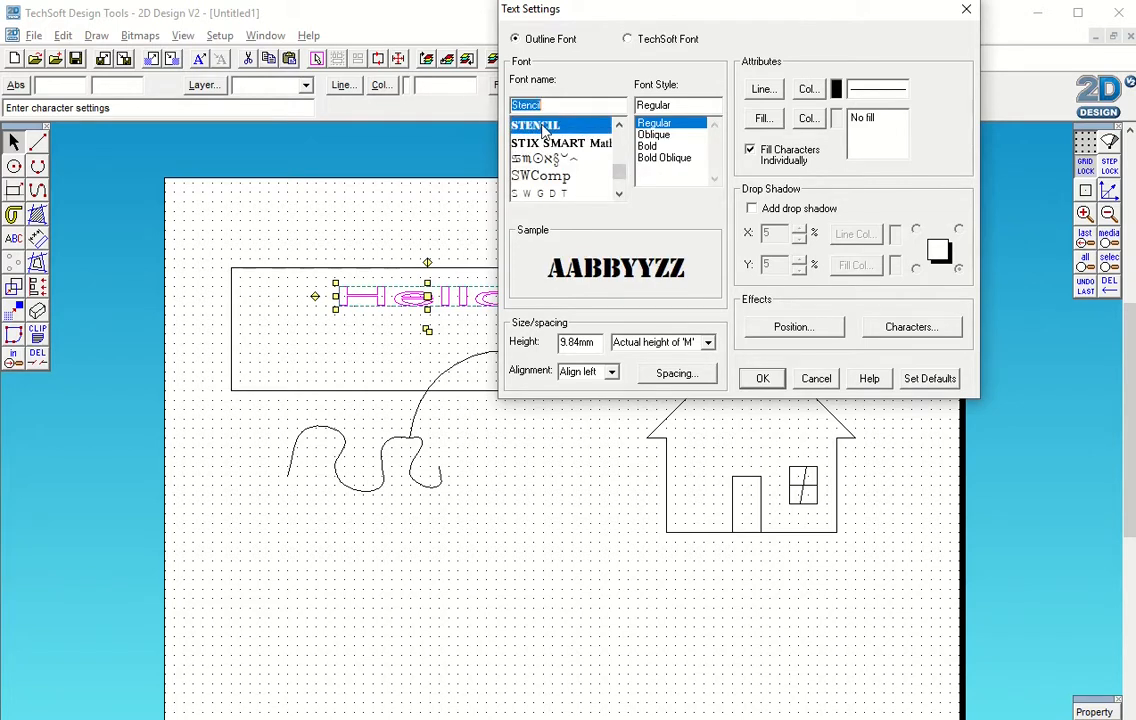
{"action": "left_click", "coordinate": [763, 379]}
{"action": "left_click", "coordinate": [657, 285]}
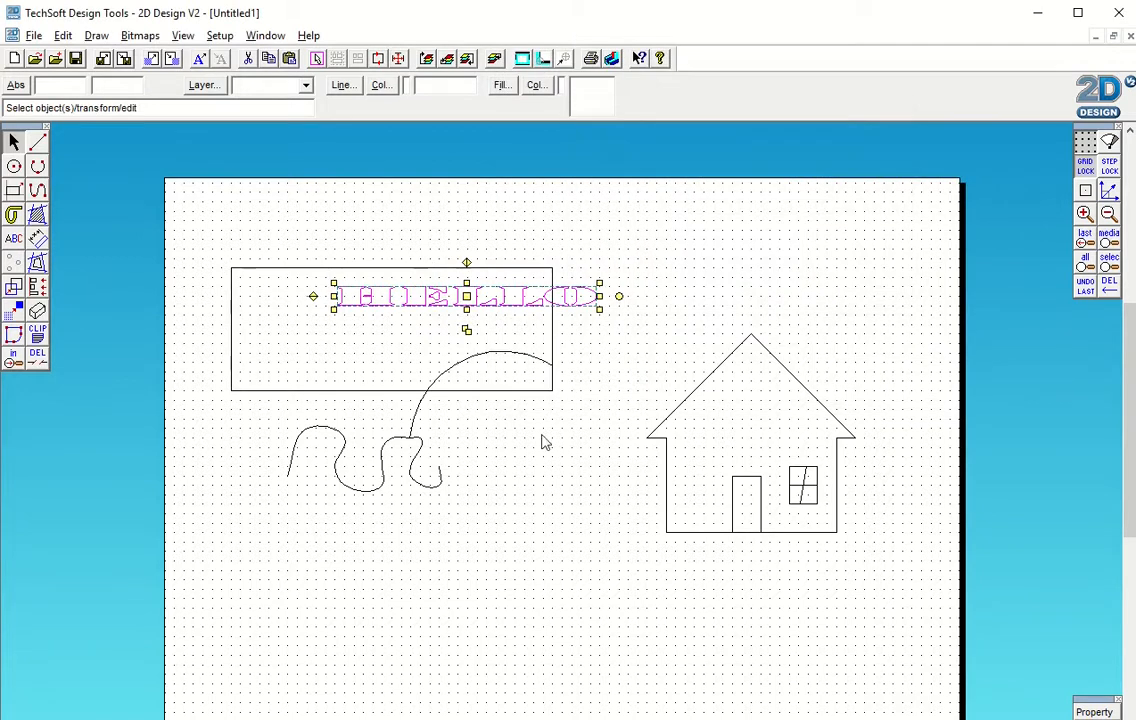
Step: Narrow the "HELLO" text, move it towards the rectangle's left side and enlarge it to span most of the rectangle's width
{"action": "left_click", "coordinate": [533, 492]}
{"action": "left_click", "coordinate": [482, 293]}
{"action": "left_click_drag", "start_coordinate": [599, 296], "coordinate": [507, 295]}
{"action": "left_click", "coordinate": [413, 309]}
{"action": "left_click", "coordinate": [418, 304]}
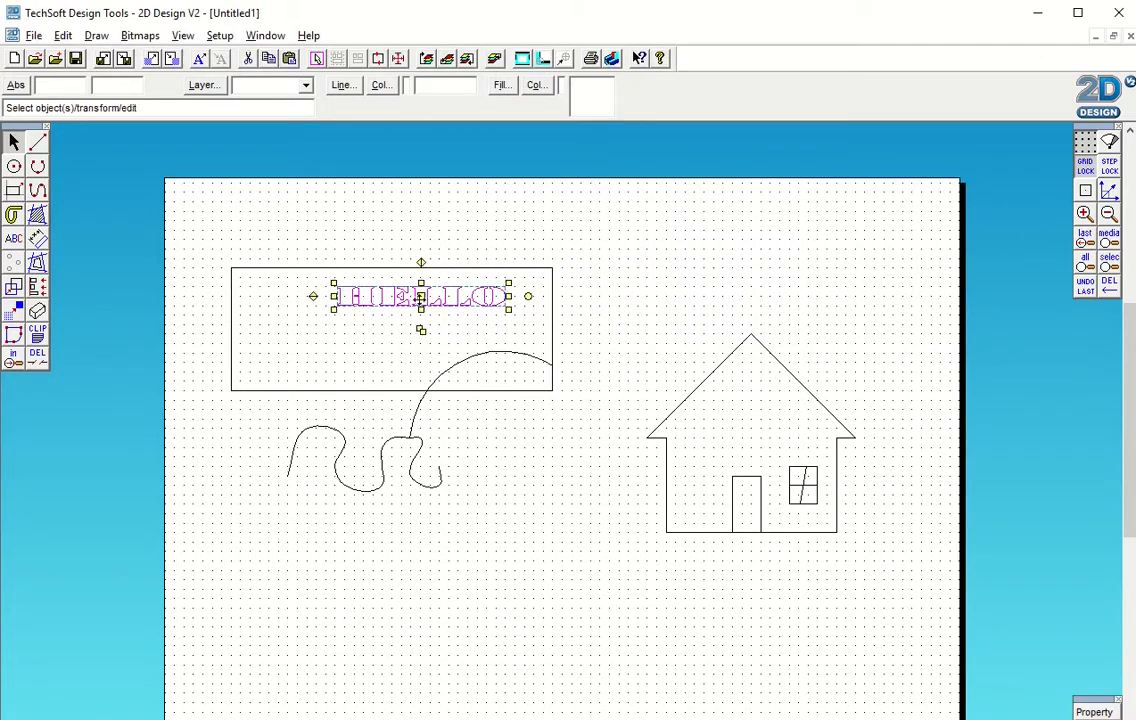
{"action": "left_click_drag", "start_coordinate": [390, 296], "coordinate": [324, 296]}
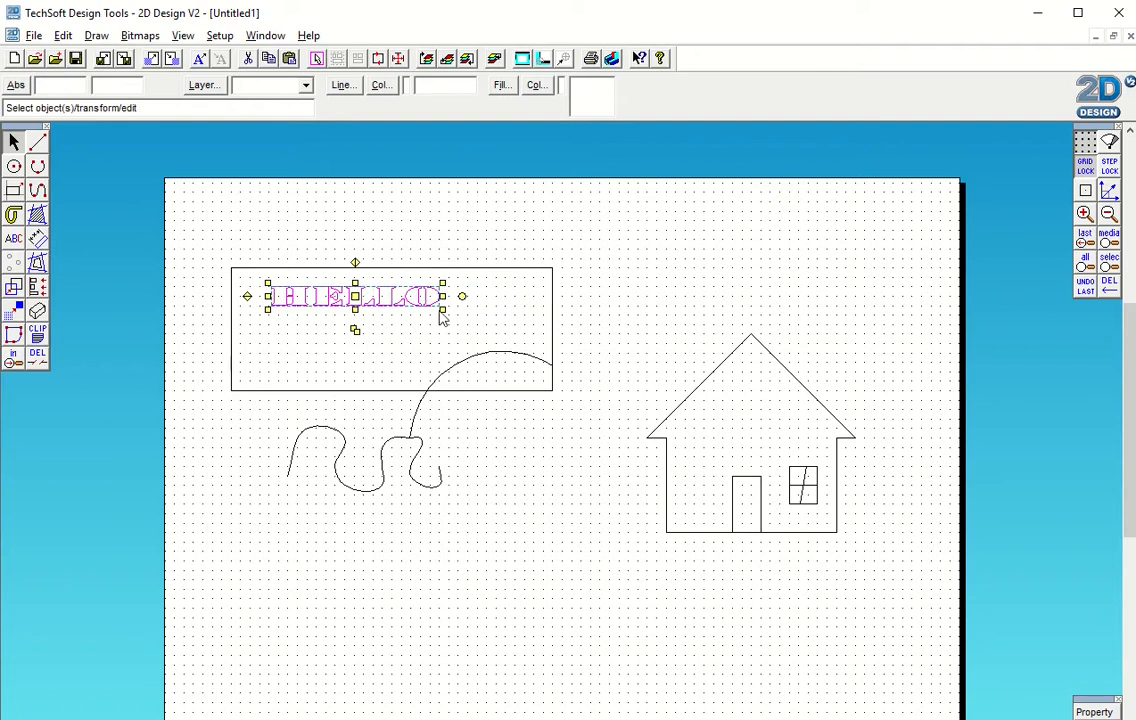
{"action": "left_click_drag", "start_coordinate": [443, 309], "coordinate": [475, 314]}
{"action": "left_click_drag", "start_coordinate": [520, 327], "coordinate": [522, 328]}
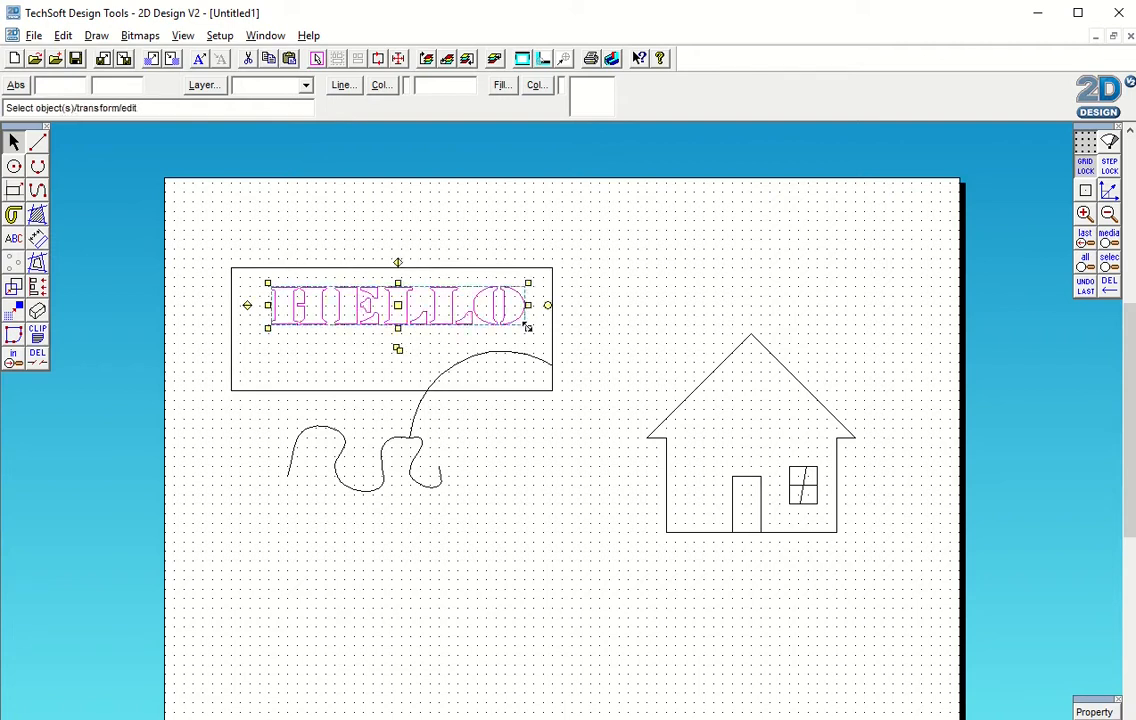
{"action": "left_click", "coordinate": [766, 251]}
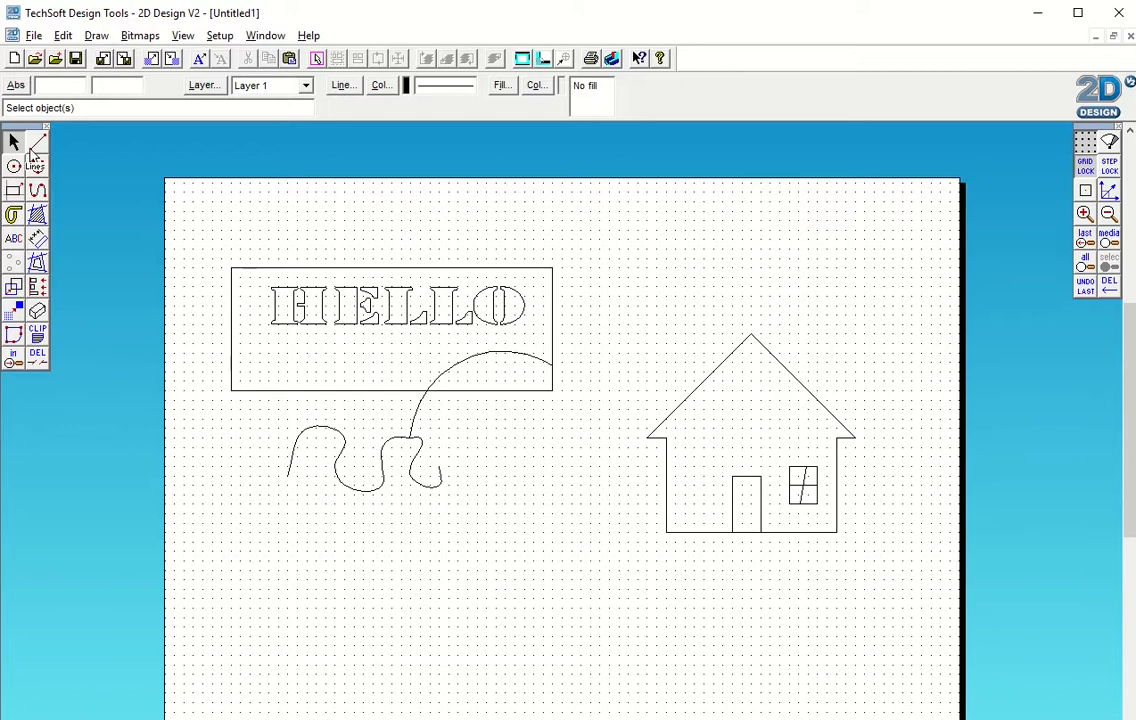
Step: Delete the whole house and undo the deletion
{"action": "left_click_drag", "start_coordinate": [598, 297], "coordinate": [884, 578]}
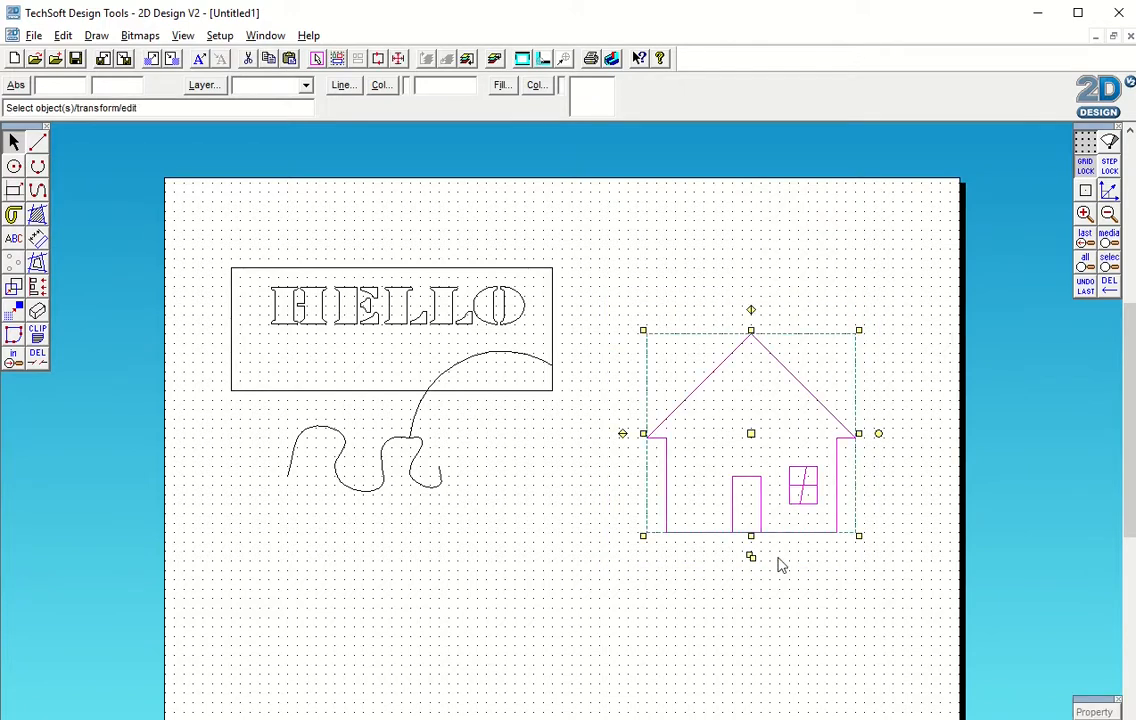
{"action": "key", "text": "Delete"}
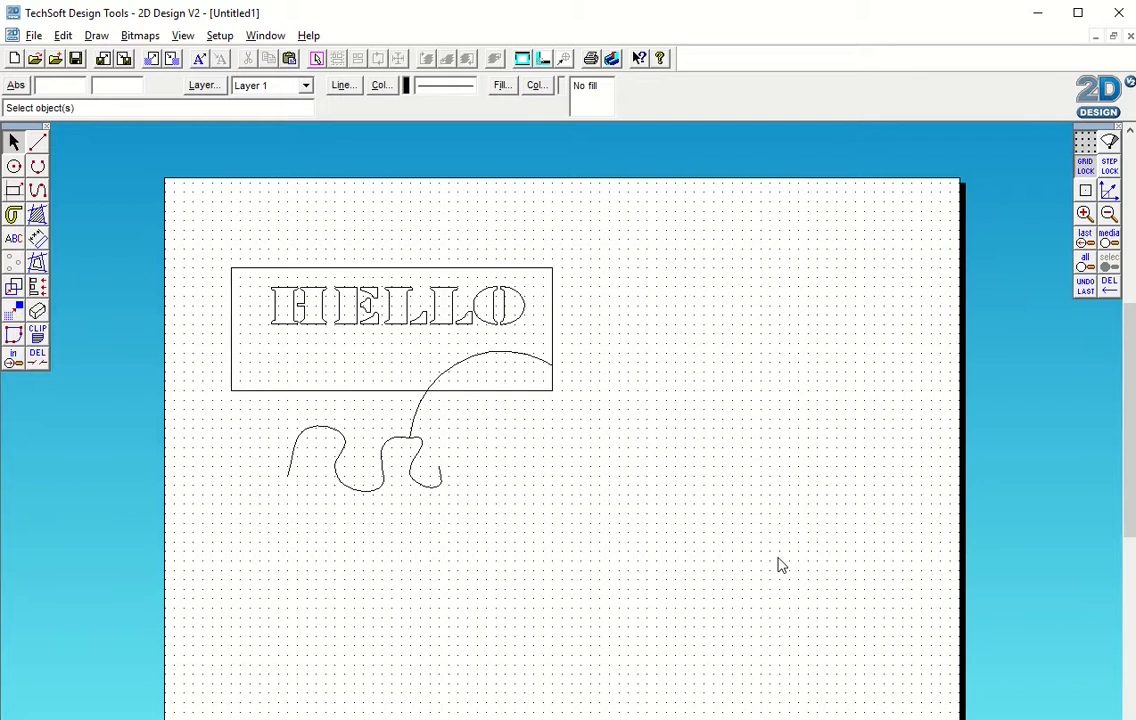
{"action": "key", "text": "ctrl+z"}
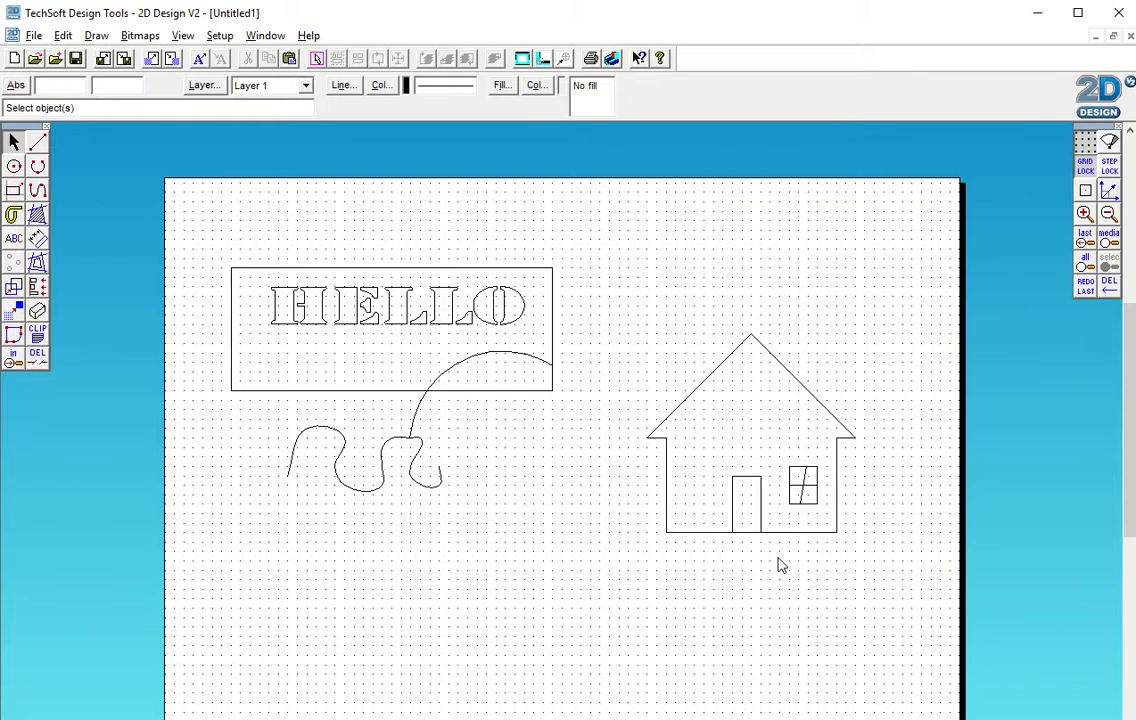
Step: Duplicate the whole house and place the copy below the "HELLO" rectangle, just beside the wavy curve
{"action": "left_click_drag", "start_coordinate": [626, 282], "coordinate": [891, 605]}
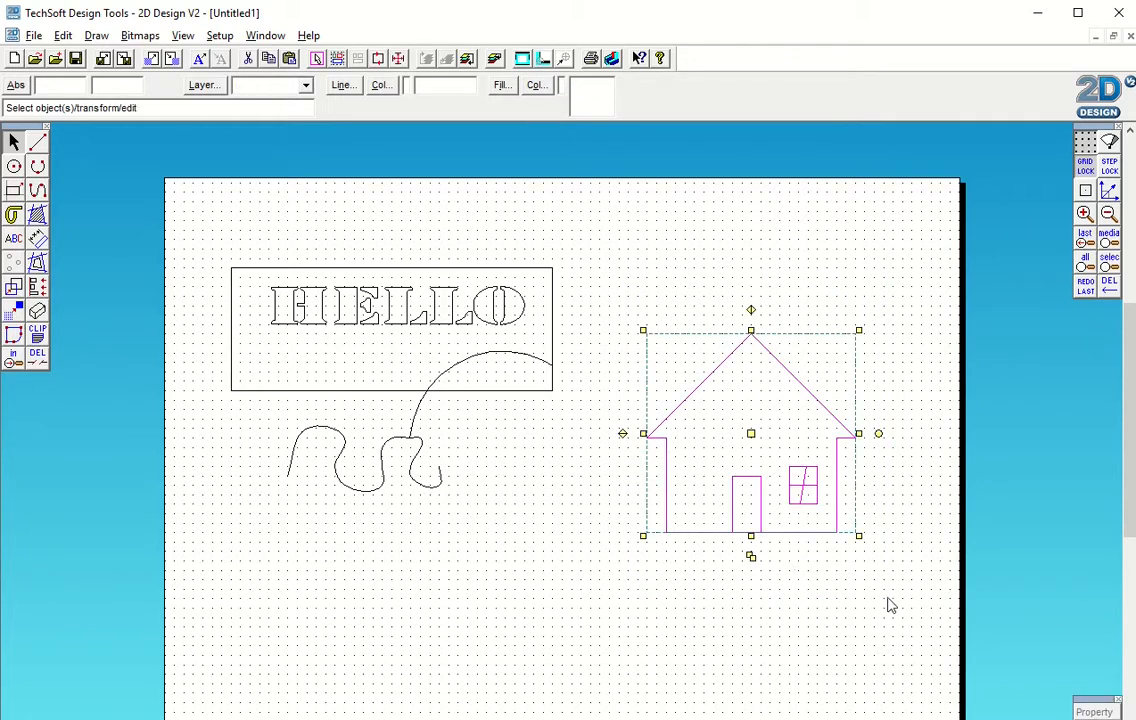
{"action": "left_click", "coordinate": [755, 566]}
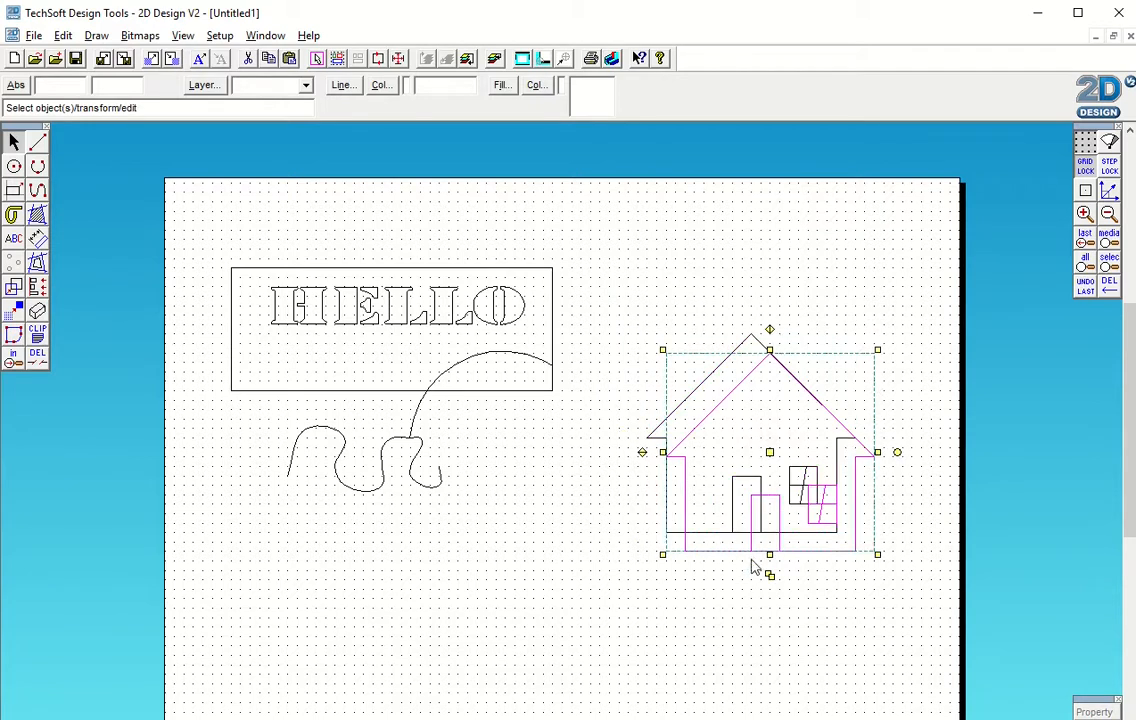
{"action": "left_click_drag", "start_coordinate": [776, 465], "coordinate": [536, 527]}
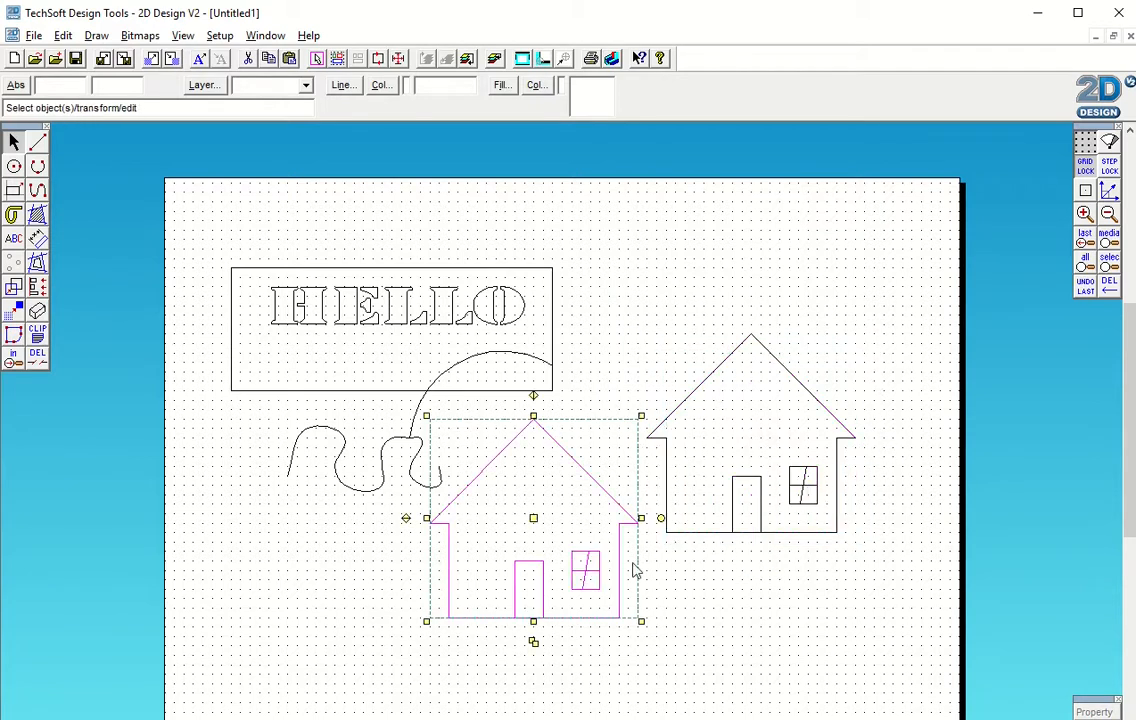
Step: Select the complete original house with its door and window and move it up, slightly further from the copy
{"action": "left_click_drag", "start_coordinate": [667, 283], "coordinate": [791, 563]}
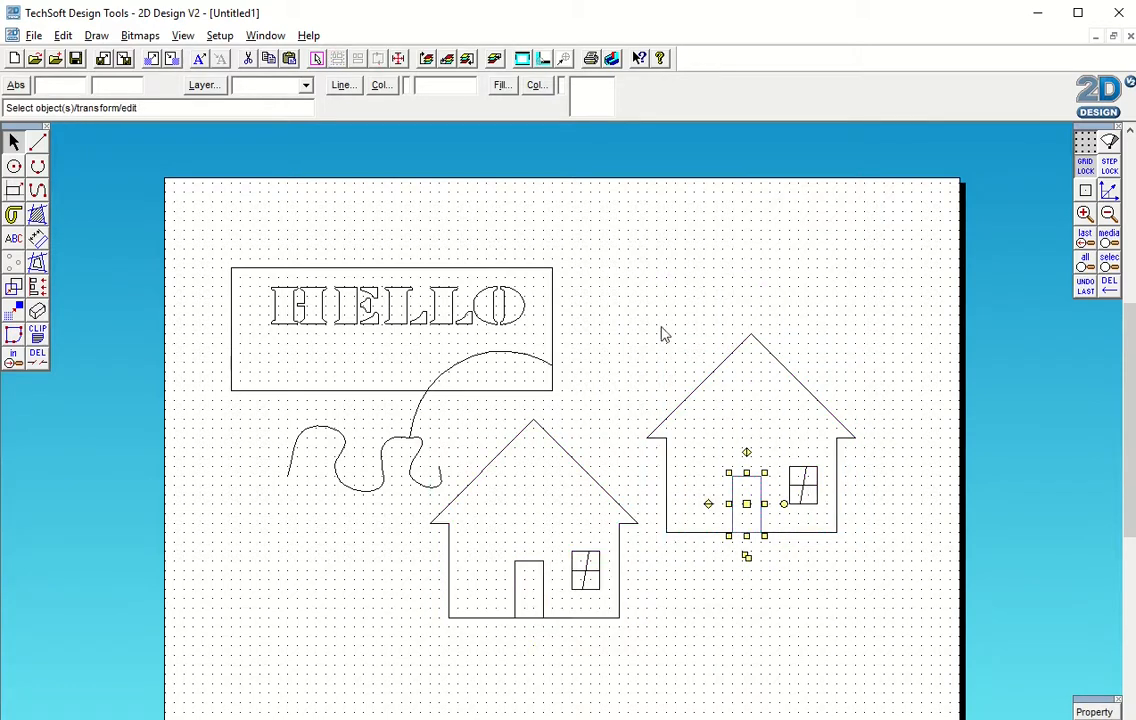
{"action": "left_click_drag", "start_coordinate": [630, 285], "coordinate": [898, 582]}
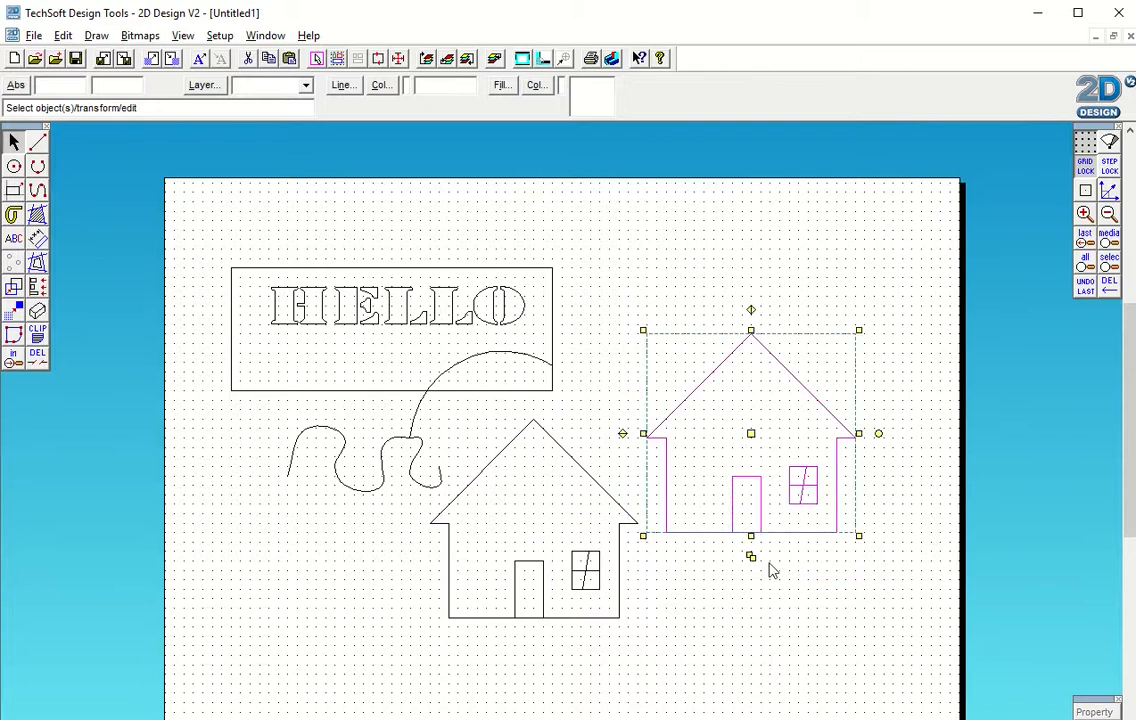
{"action": "left_click_drag", "start_coordinate": [751, 433], "coordinate": [770, 356]}
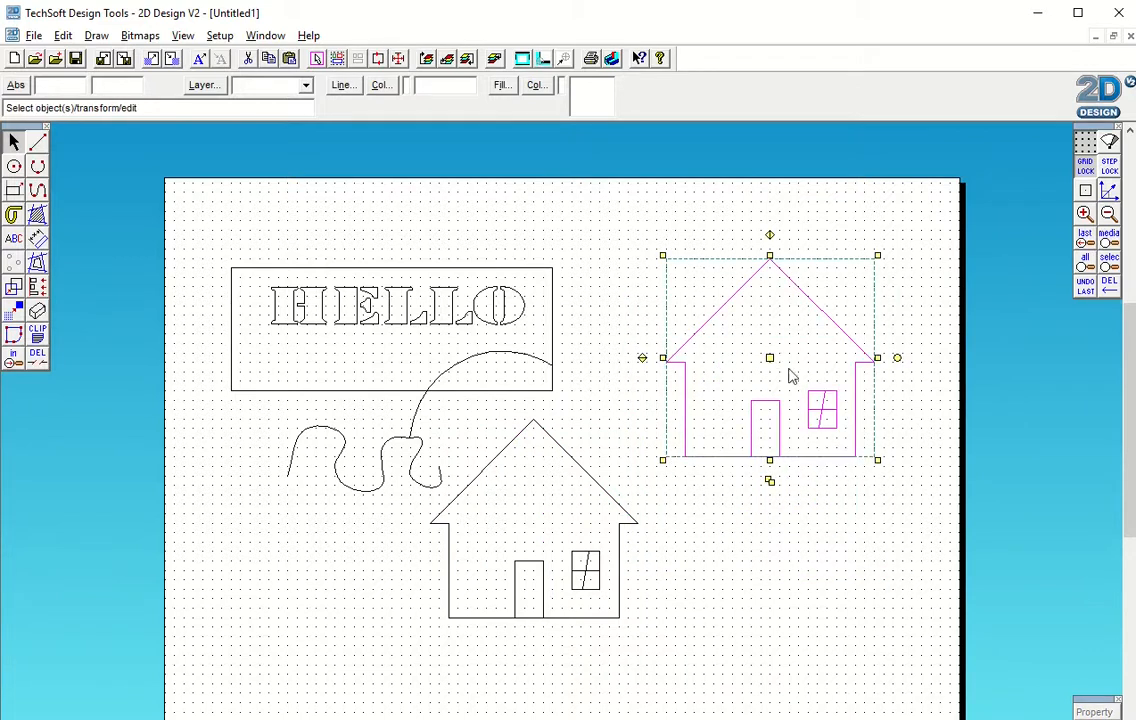
Step: Try out flipping the upper house vertically and horizontally and back again, rotating it and deleting it
{"action": "left_click", "coordinate": [641, 357]}
{"action": "left_click", "coordinate": [641, 357]}
{"action": "left_click", "coordinate": [769, 234]}
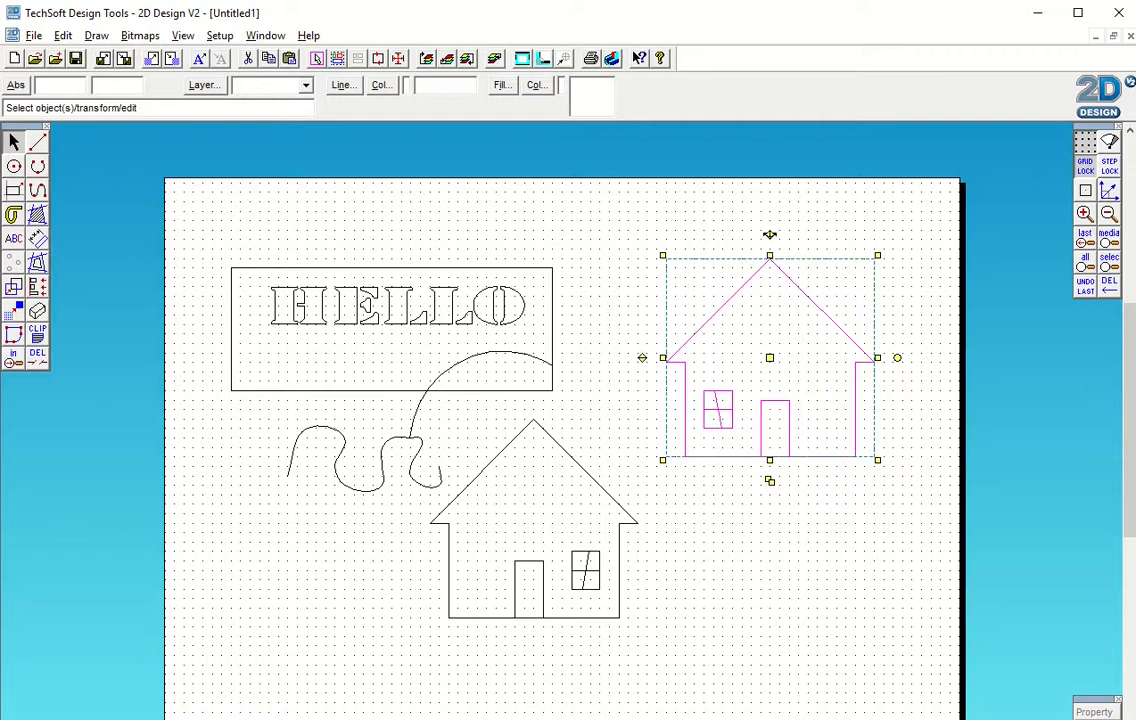
{"action": "left_click", "coordinate": [769, 234]}
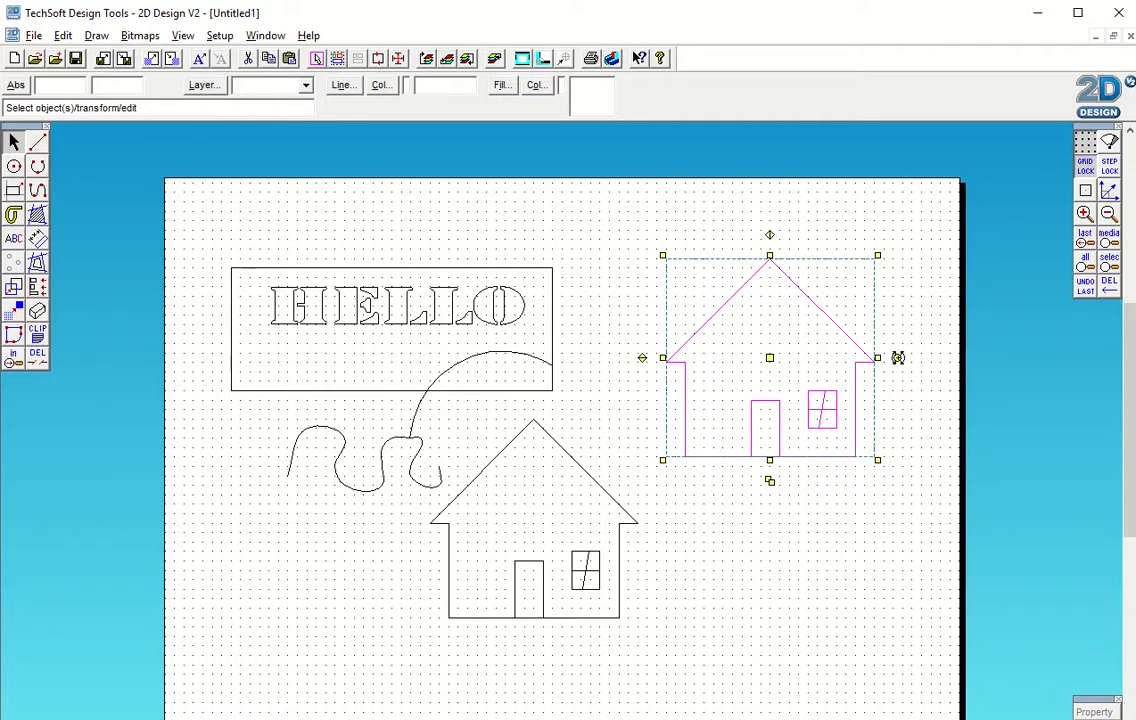
{"action": "left_click_drag", "start_coordinate": [898, 357], "coordinate": [881, 331]}
{"action": "key", "text": "Delete"}
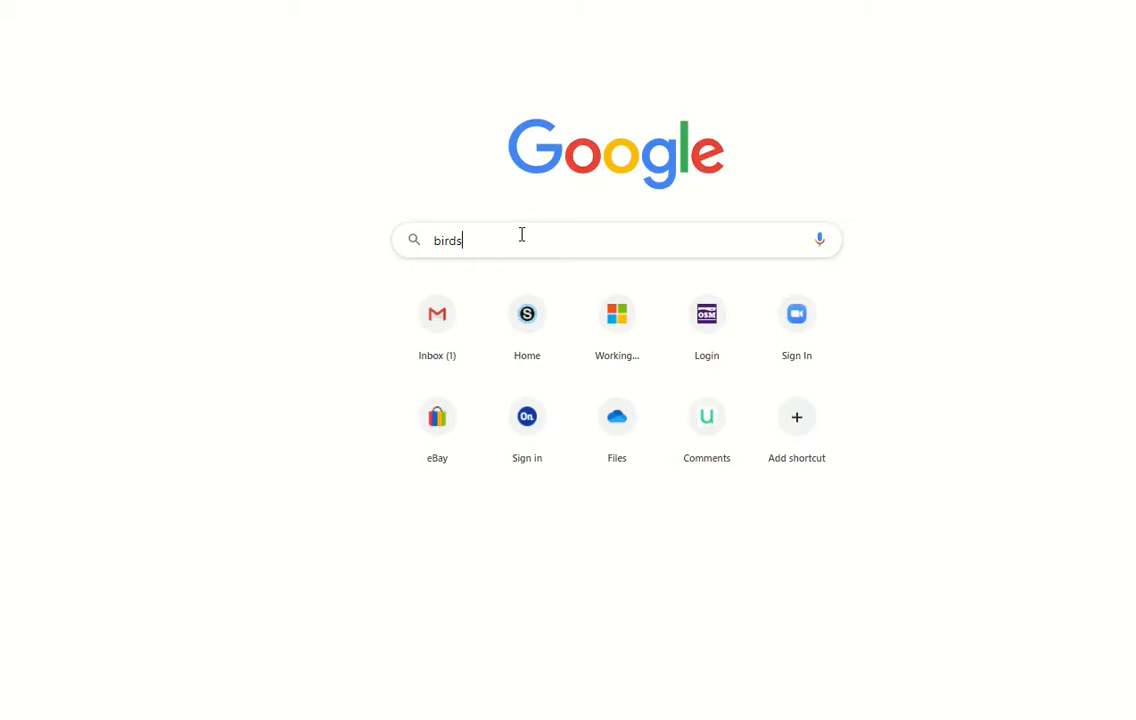
Step: In the web browser, search Google for "bird silhouette"
{"action": "left_click", "coordinate": [521, 236]}
{"action": "type", "text": "sil"}
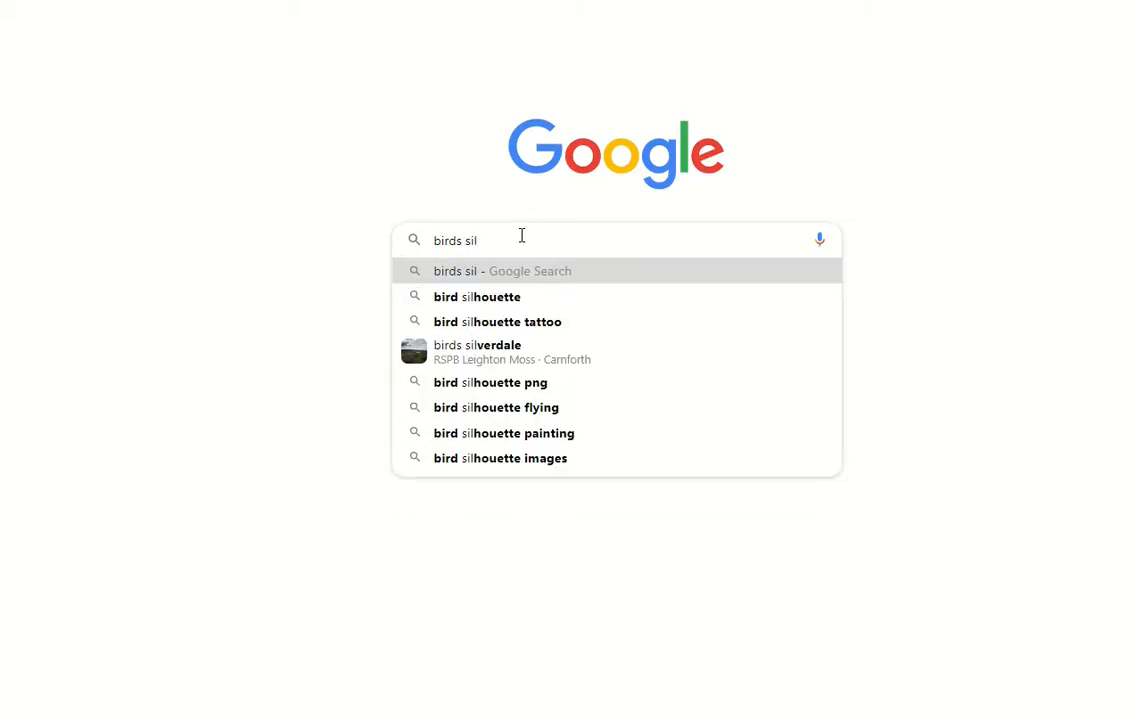
{"action": "key", "text": "Down"}
{"action": "key", "text": "Return"}
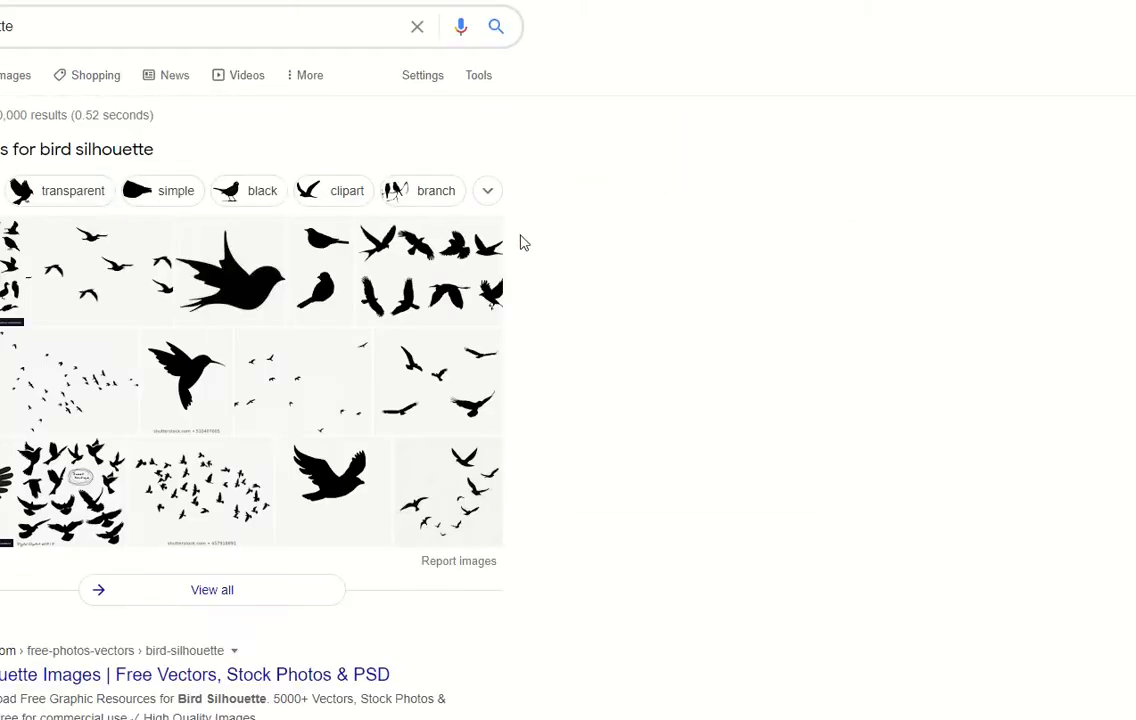
Step: Open the black flying swallow silhouette from the image results and copy the image
{"action": "left_click", "coordinate": [232, 256]}
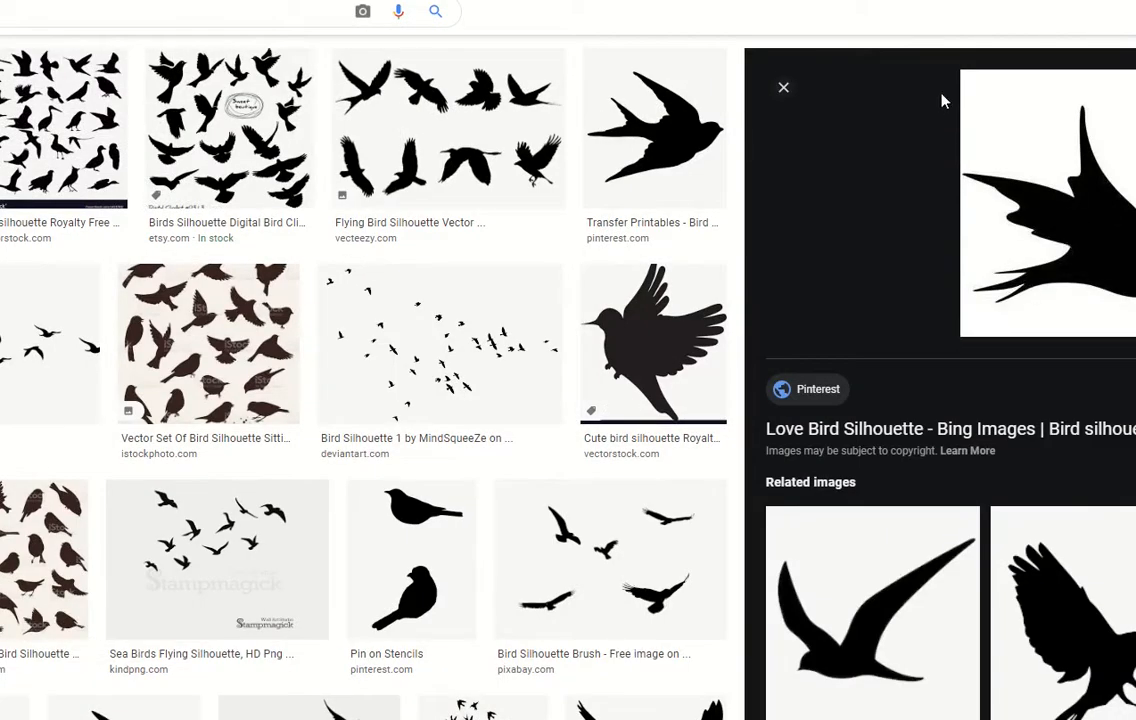
{"action": "right_click", "coordinate": [1056, 213]}
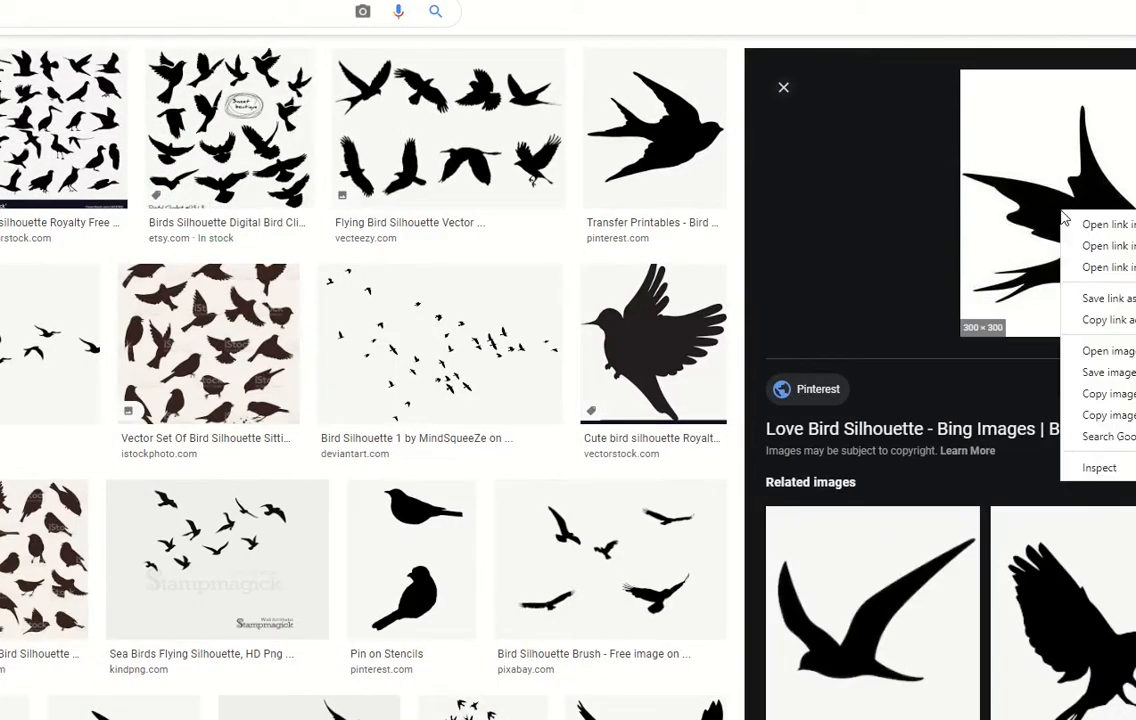
{"action": "left_click", "coordinate": [1103, 395]}
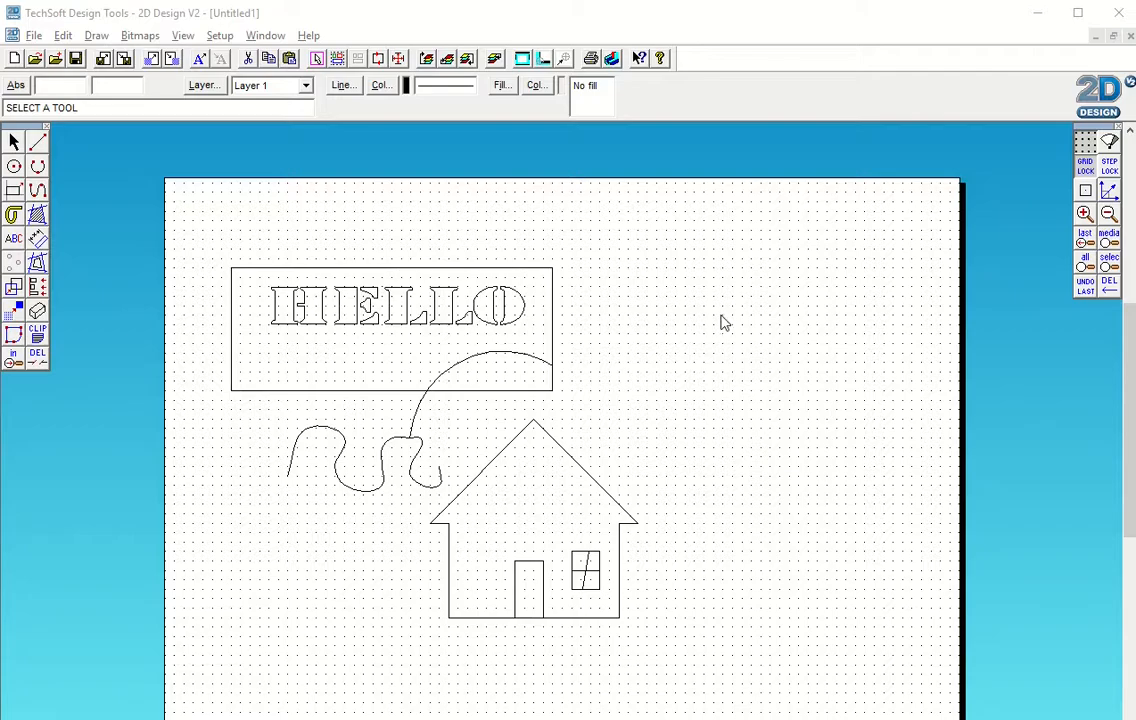
Step: Back in 2D Design, paste the bird image and move it off the upper house towards the "HELLO" rectangle
{"action": "right_click", "coordinate": [723, 321]}
{"action": "left_click", "coordinate": [728, 360]}
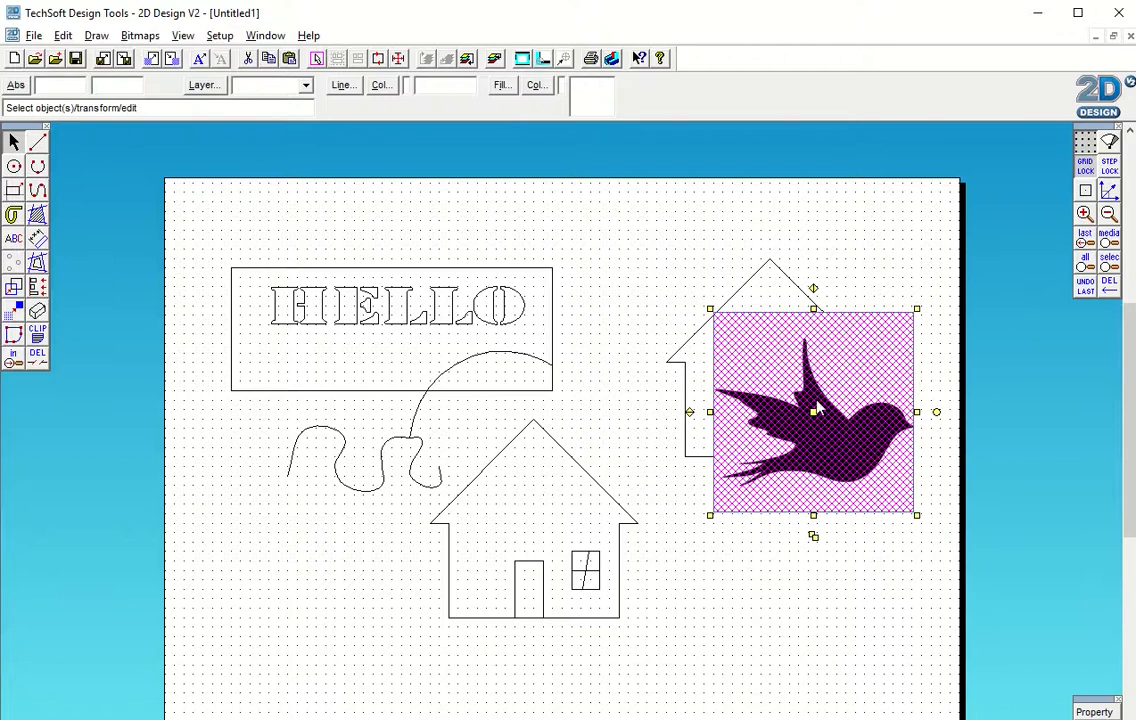
{"action": "left_click_drag", "start_coordinate": [813, 411], "coordinate": [596, 270]}
{"action": "left_click", "coordinate": [910, 587]}
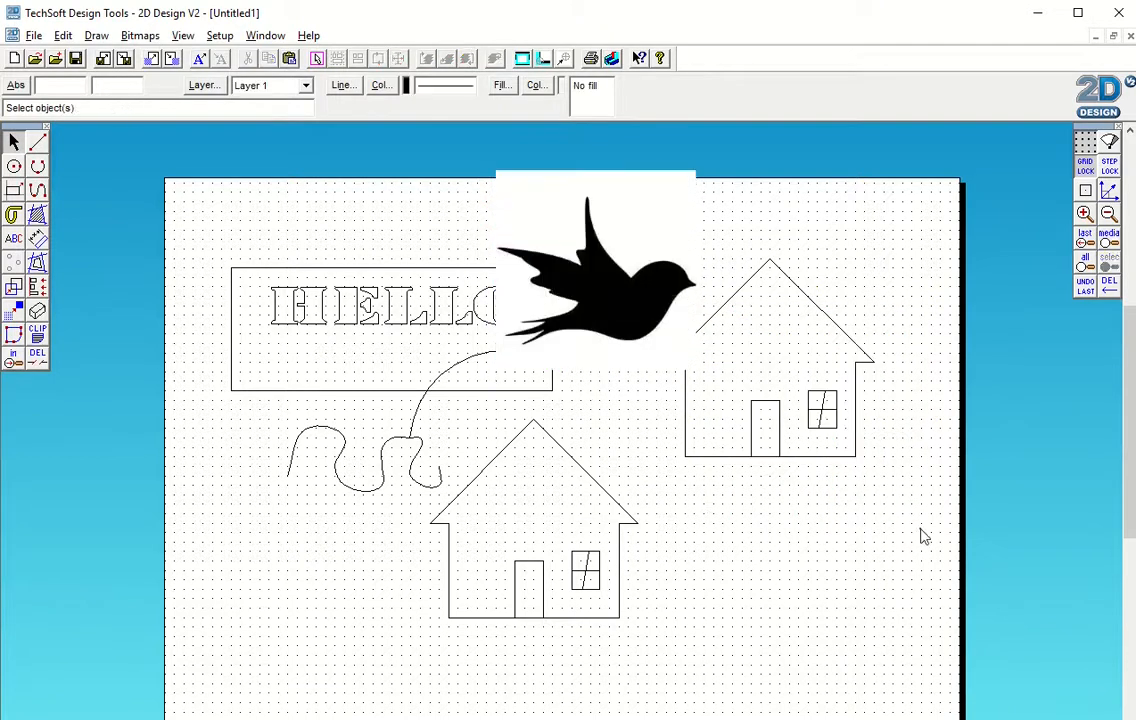
Step: Delete the upper house and move the bird image into the empty space beside the "HELLO" rectangle
{"action": "left_click_drag", "start_coordinate": [920, 534], "coordinate": [653, 249]}
{"action": "key", "text": "Delete"}
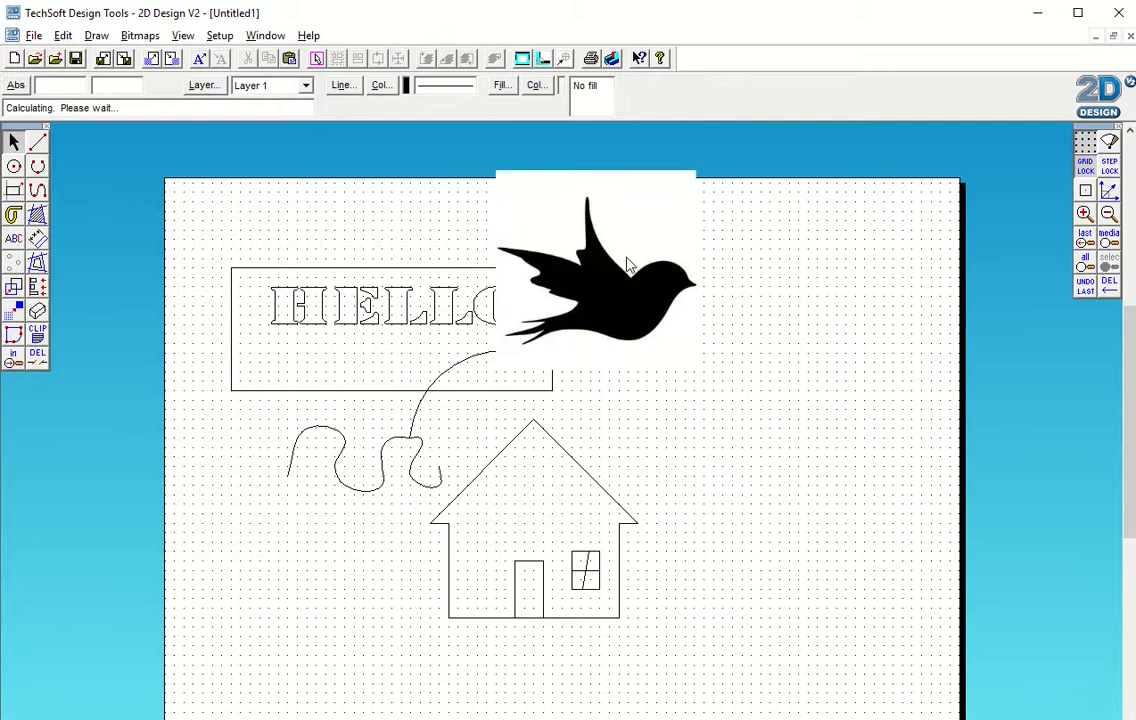
{"action": "left_click", "coordinate": [605, 280]}
{"action": "left_click_drag", "start_coordinate": [596, 270], "coordinate": [717, 324]}
{"action": "left_click", "coordinate": [953, 620]}
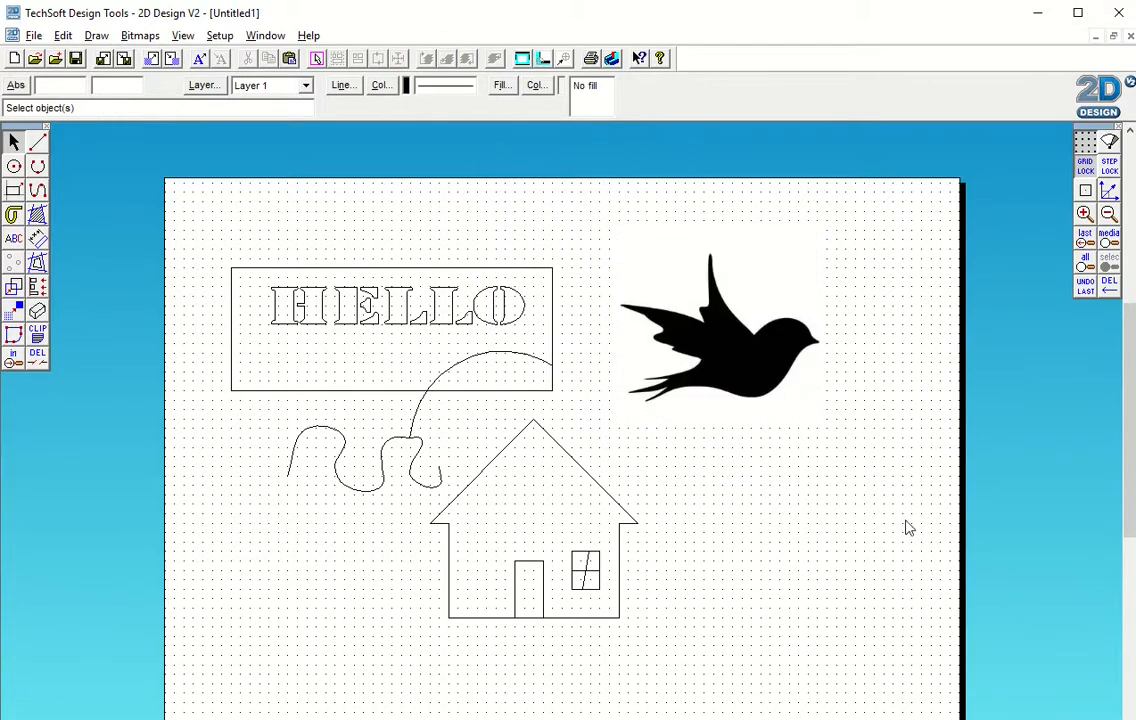
{"action": "left_click", "coordinate": [1083, 214]}
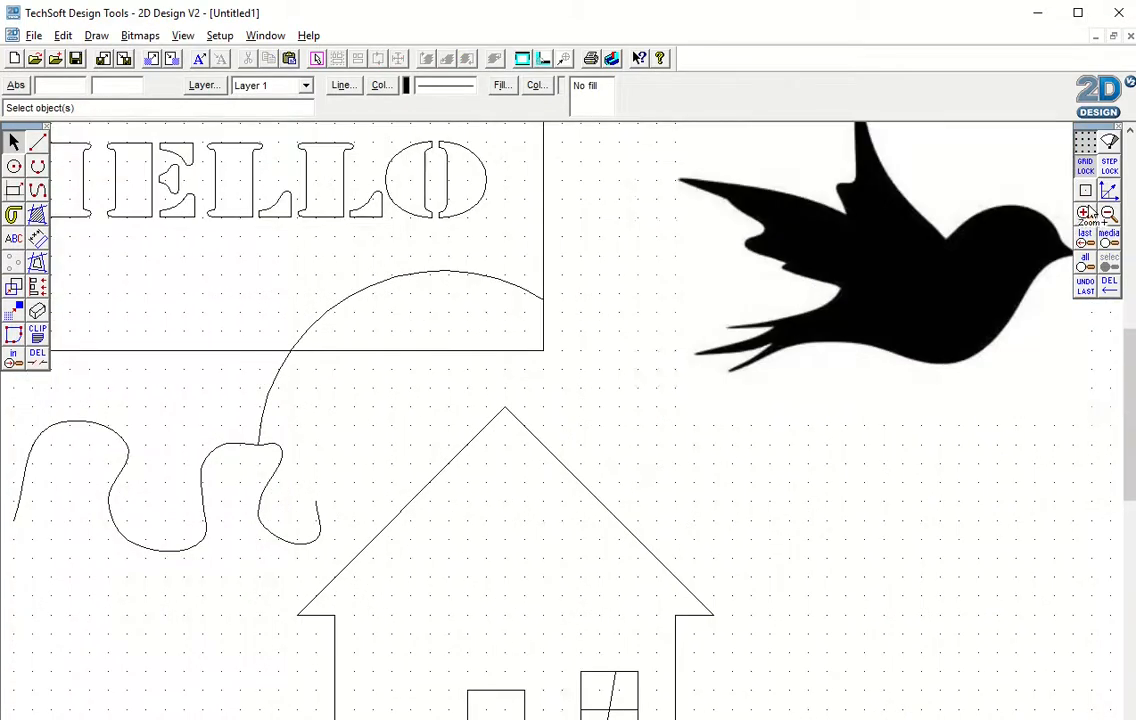
Step: With step lock on, trace the bird silhouette with connected lines from the nape over the head and beak, along the belly to the lower tail
{"action": "left_click_drag", "start_coordinate": [1128, 426], "coordinate": [1128, 382]}
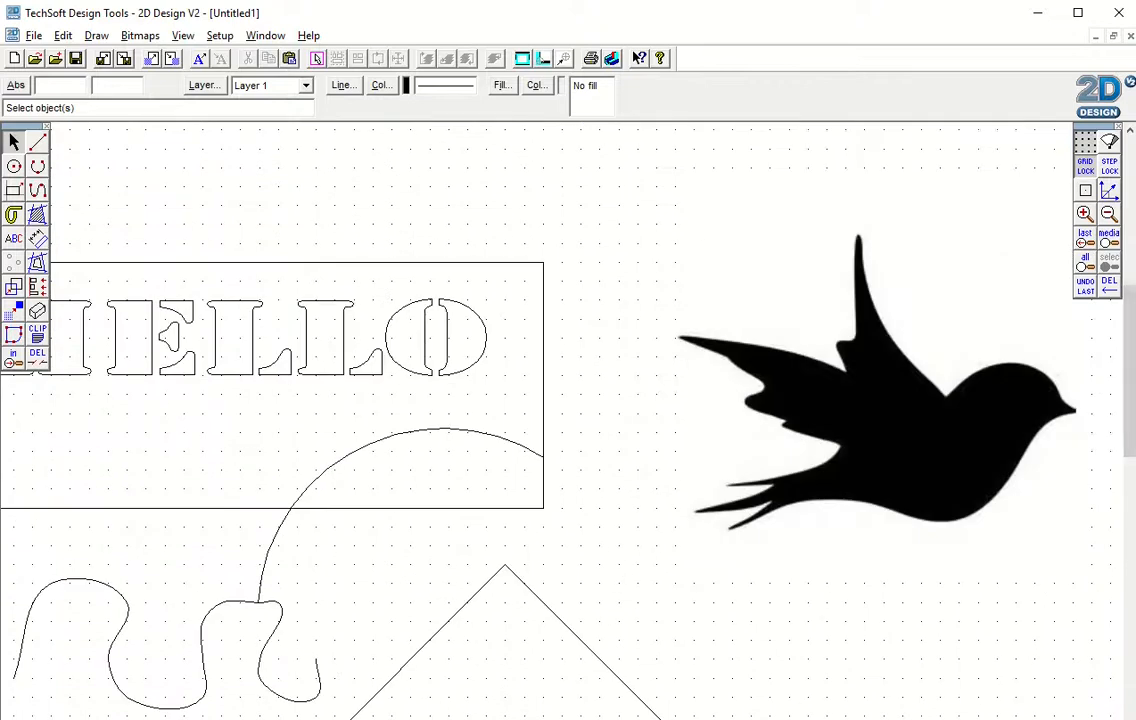
{"action": "left_click_drag", "start_coordinate": [808, 717], "coordinate": [853, 717]}
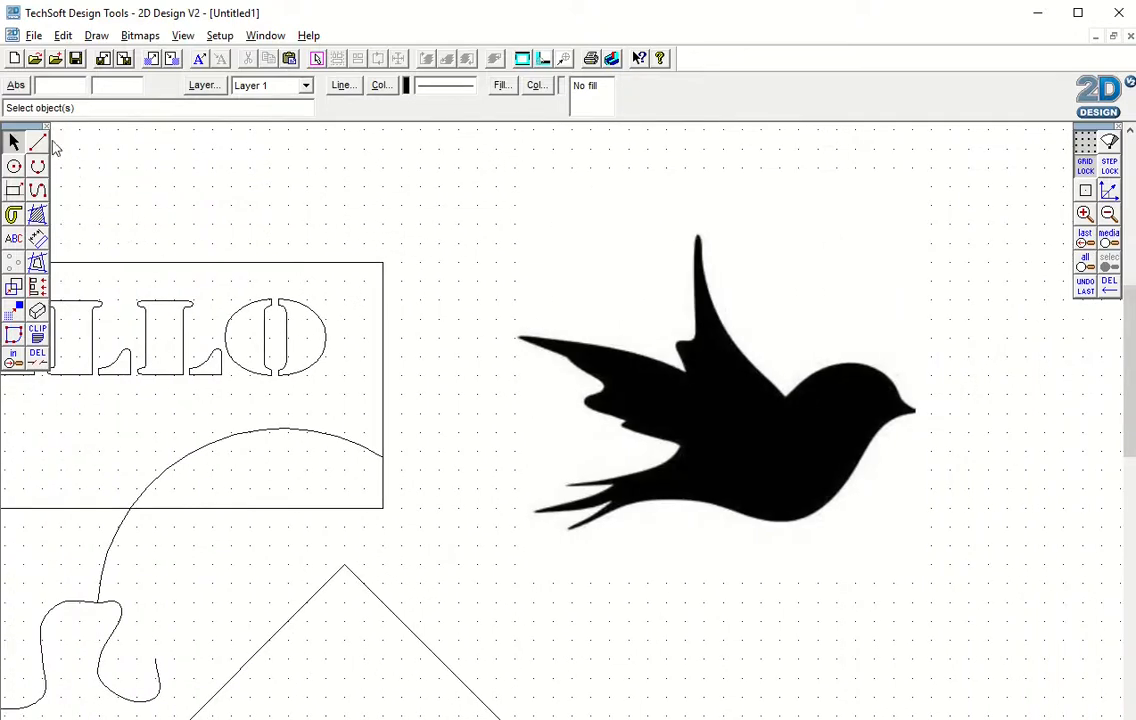
{"action": "left_click", "coordinate": [37, 144]}
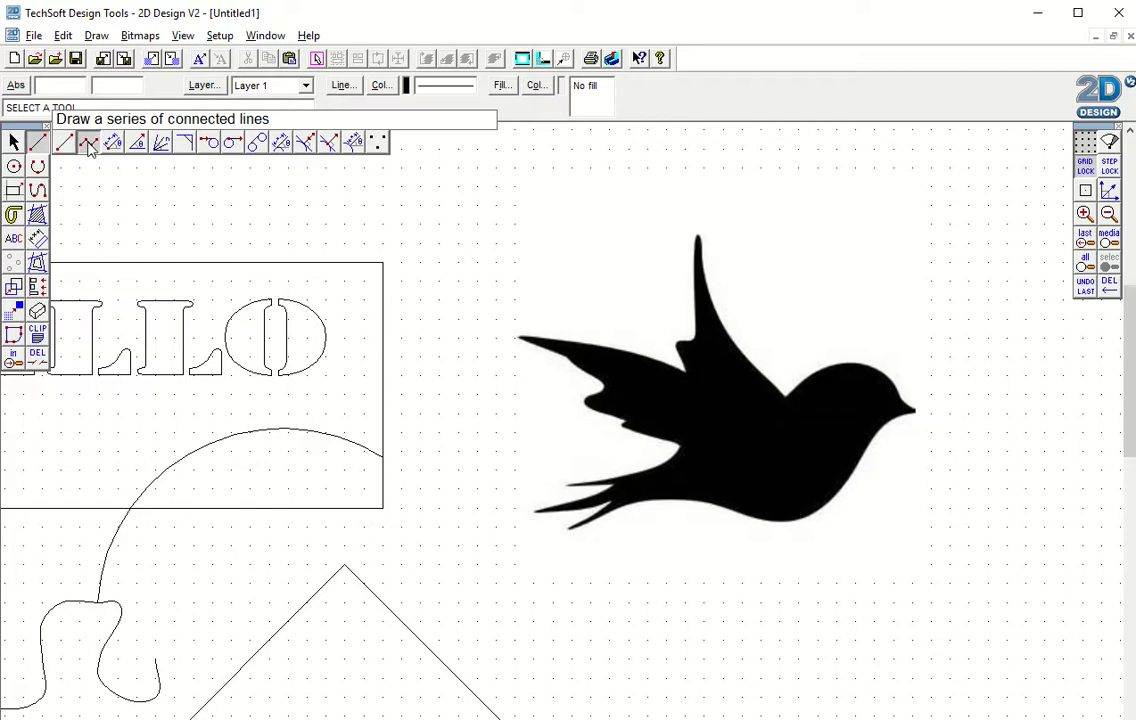
{"action": "left_click", "coordinate": [89, 144]}
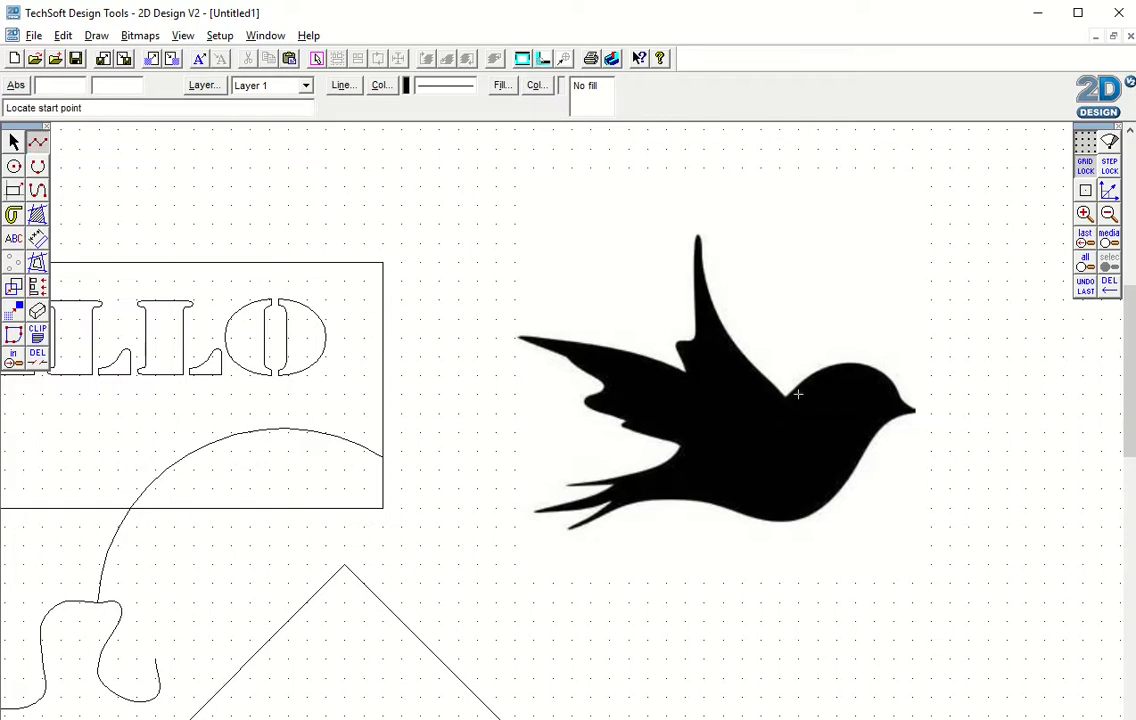
{"action": "left_click", "coordinate": [1109, 170]}
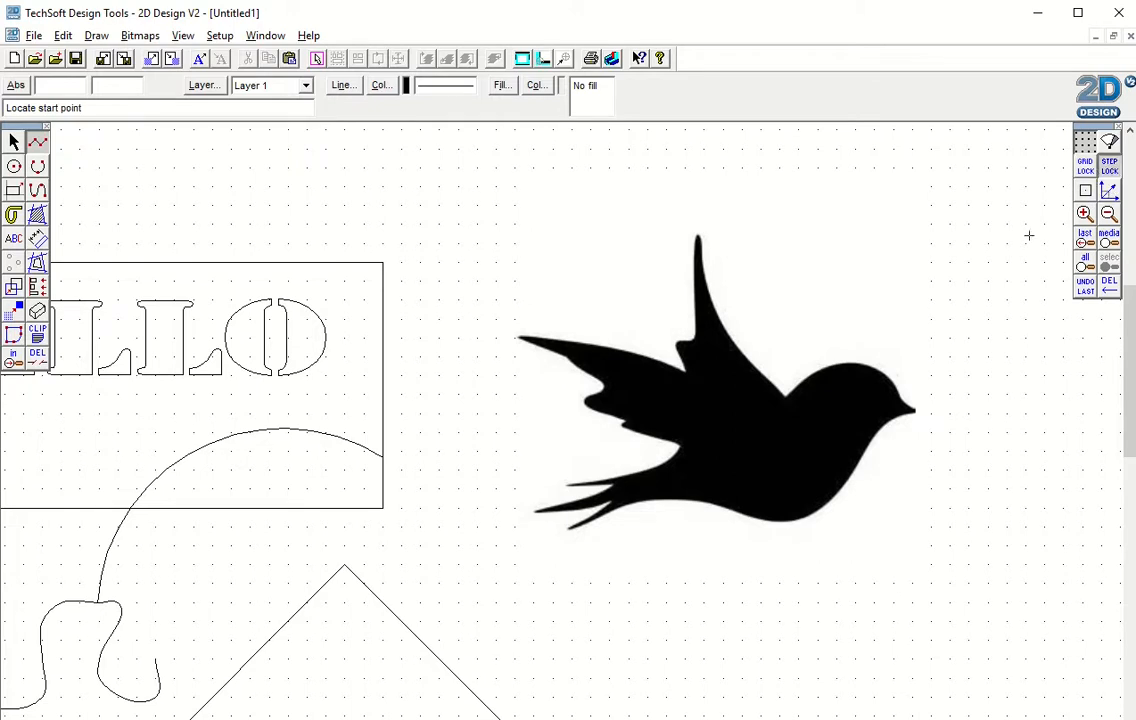
{"action": "left_click", "coordinate": [787, 395]}
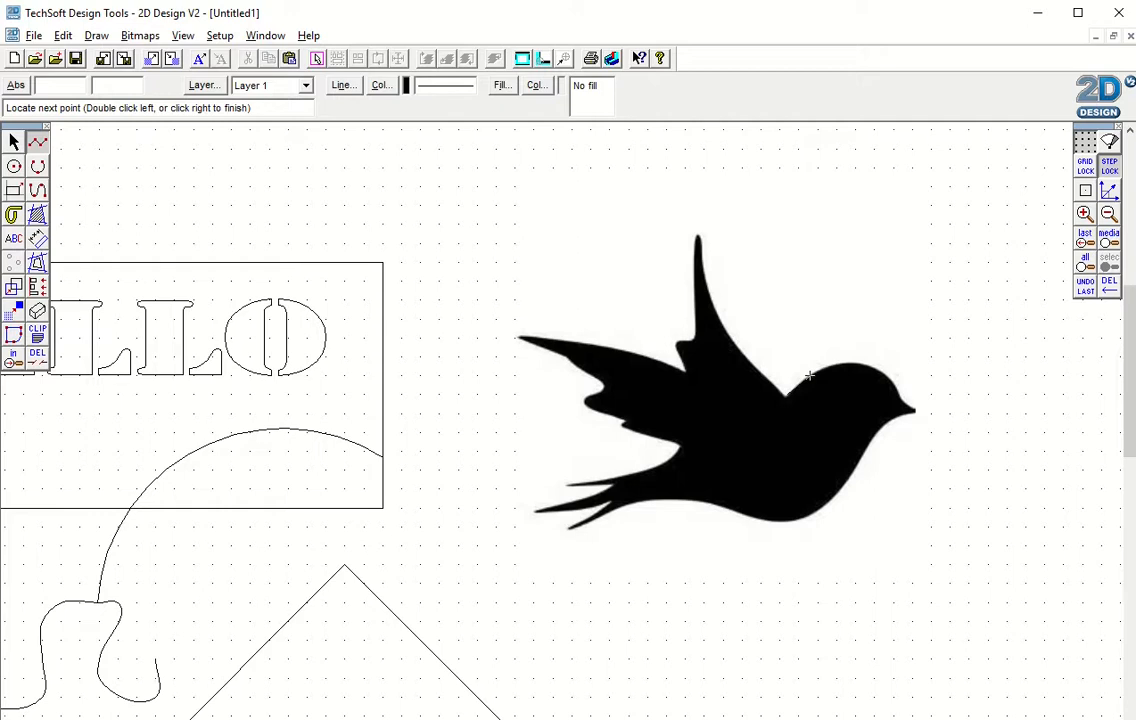
{"action": "left_click", "coordinate": [820, 369]}
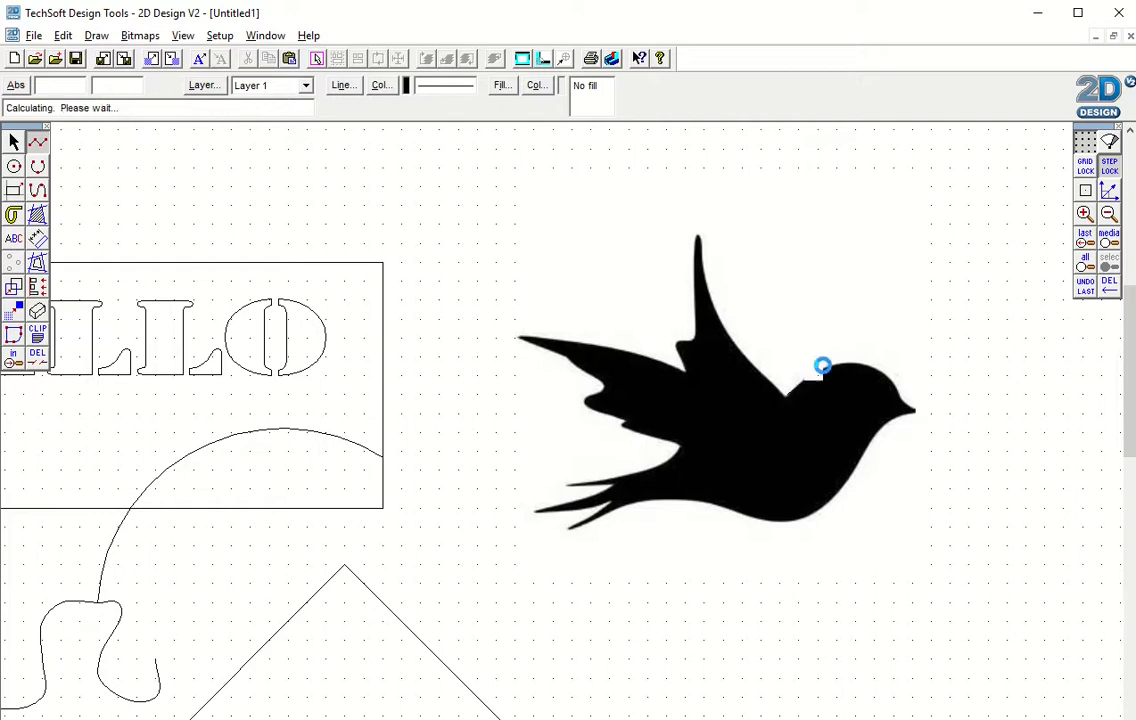
{"action": "left_click", "coordinate": [874, 368]}
{"action": "left_click", "coordinate": [893, 388]}
{"action": "left_click", "coordinate": [918, 412]}
{"action": "left_click", "coordinate": [564, 534]}
{"action": "left_click", "coordinate": [602, 508]}
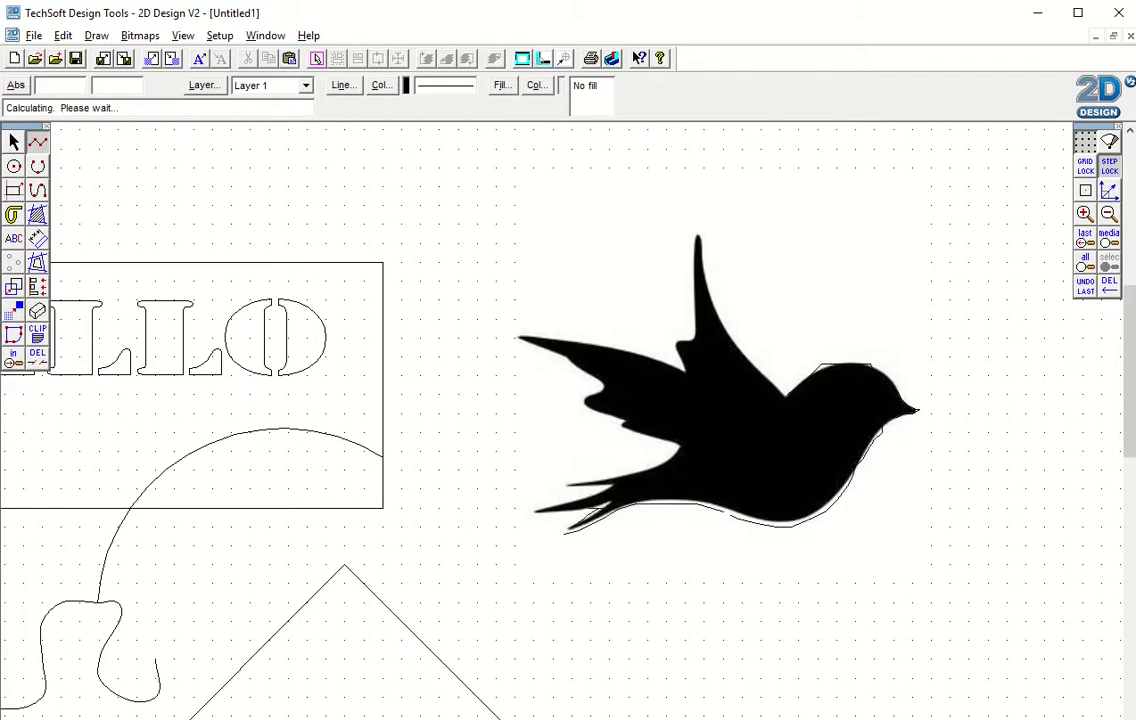
Step: Continue the traced outline around the tail feathers and both wings, and finish it at the nape
{"action": "left_click", "coordinate": [530, 512]}
{"action": "left_click", "coordinate": [612, 488]}
{"action": "left_click", "coordinate": [557, 485]}
{"action": "left_click", "coordinate": [655, 463]}
{"action": "left_click", "coordinate": [586, 402]}
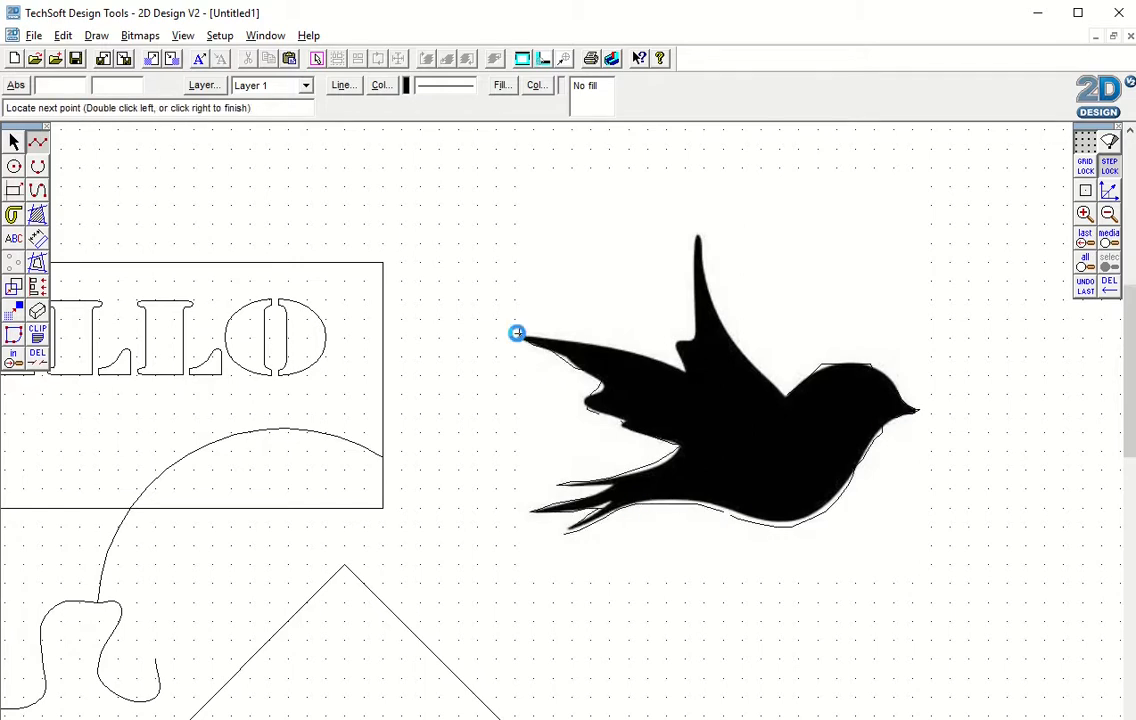
{"action": "left_click", "coordinate": [518, 337]}
{"action": "left_click", "coordinate": [676, 345]}
{"action": "left_click", "coordinate": [697, 228]}
{"action": "double_click", "coordinate": [775, 388]}
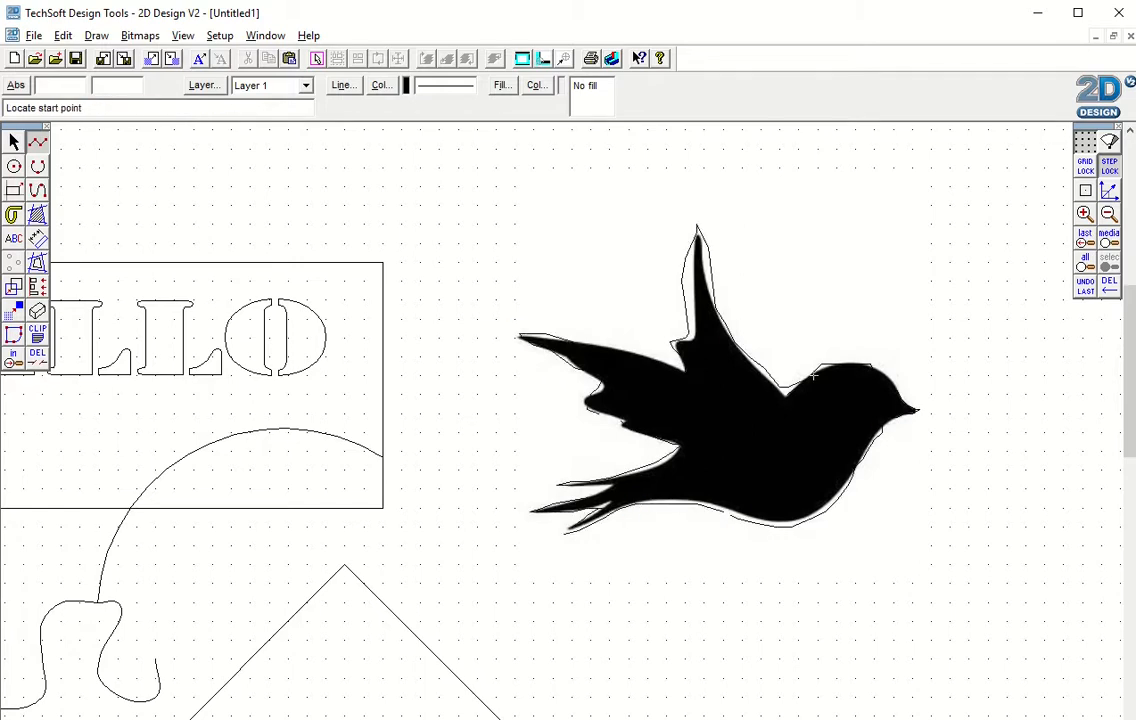
Step: Delete the bird image from underneath the traced outline
{"action": "right_click", "coordinate": [854, 428]}
{"action": "left_click", "coordinate": [854, 428]}
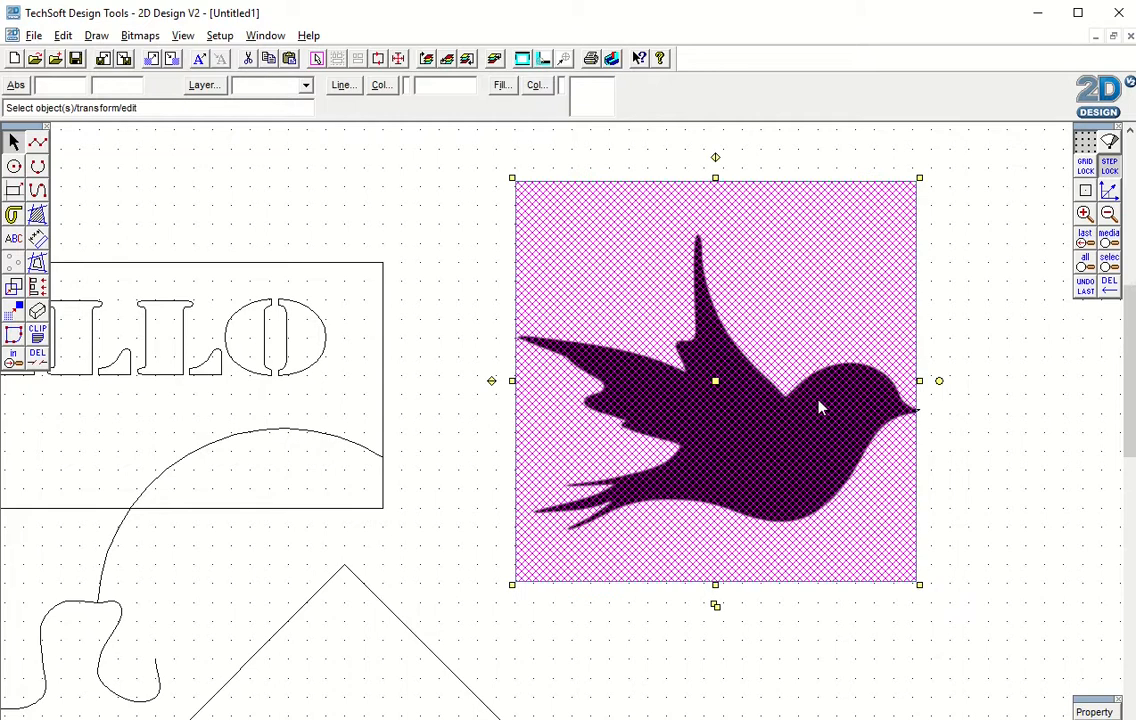
{"action": "key", "text": "Delete"}
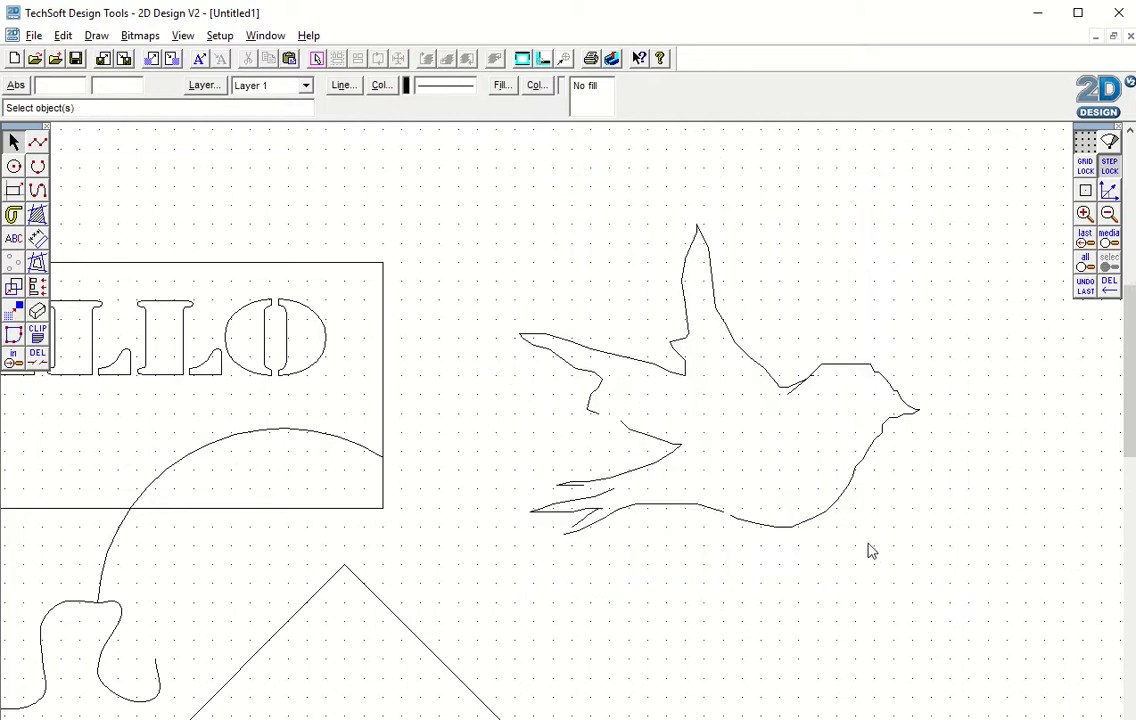
Step: Bridge the gap in the lower edge of the traced bird's left wing with a connected line
{"action": "left_click", "coordinate": [37, 142]}
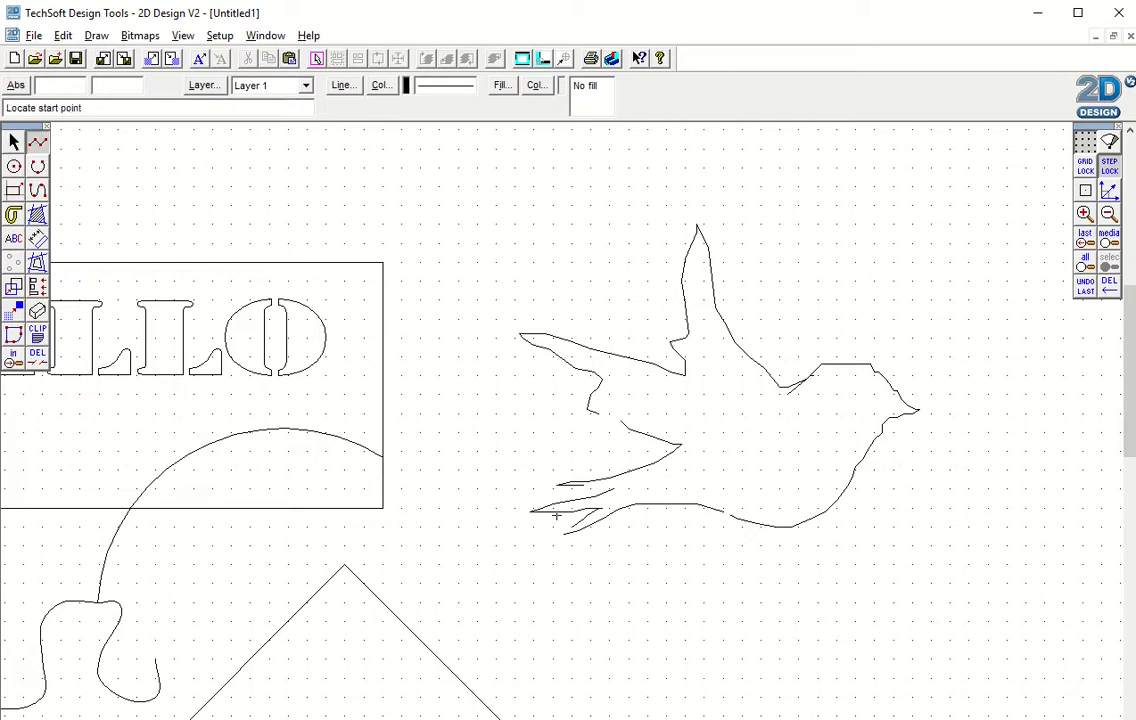
{"action": "left_click", "coordinate": [589, 410]}
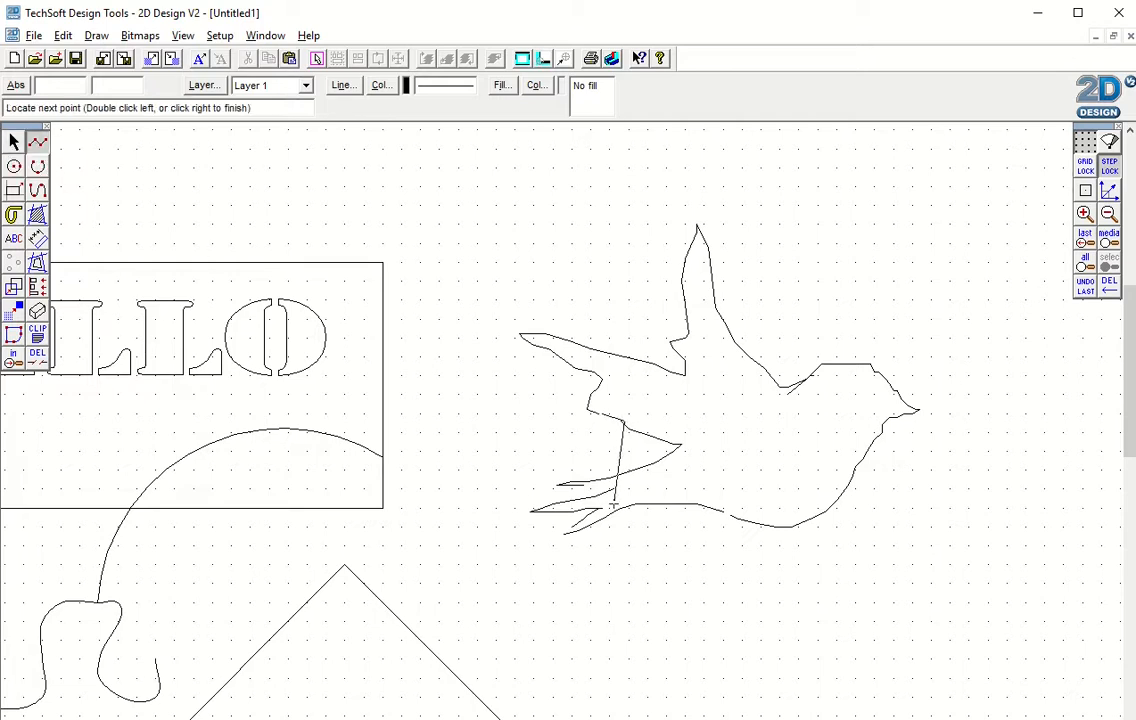
{"action": "double_click", "coordinate": [625, 423]}
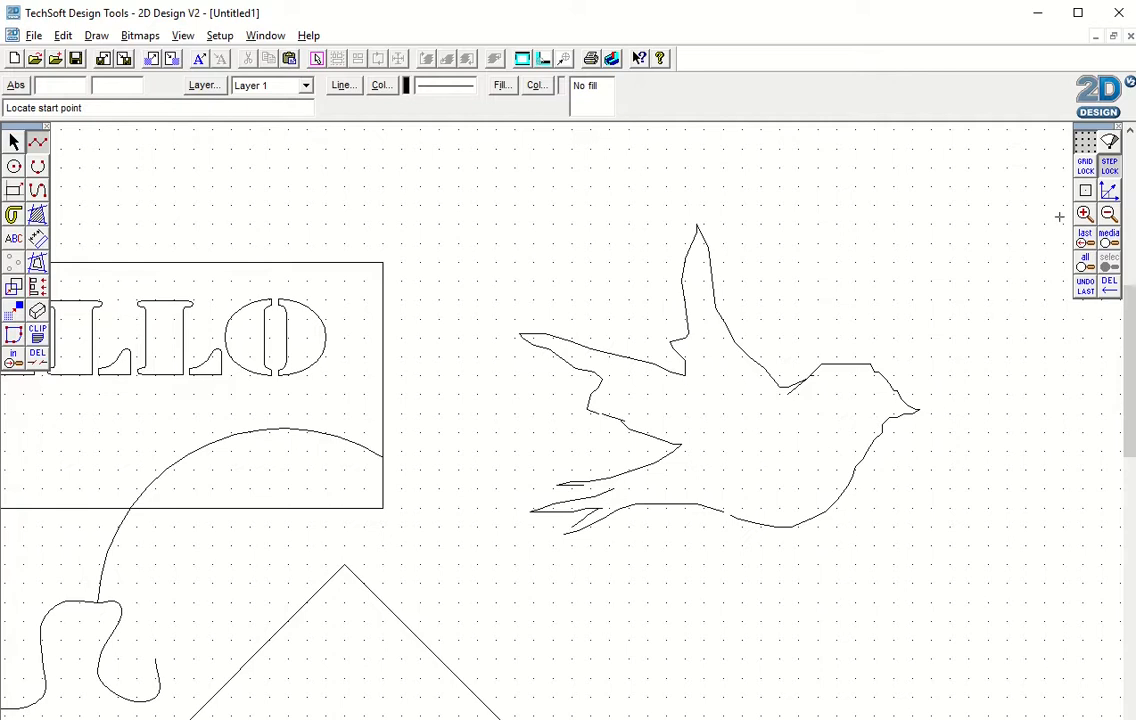
Step: Paste another copy of the bird image below the traced outline and move it into the empty space beside the house
{"action": "left_click", "coordinate": [1109, 213]}
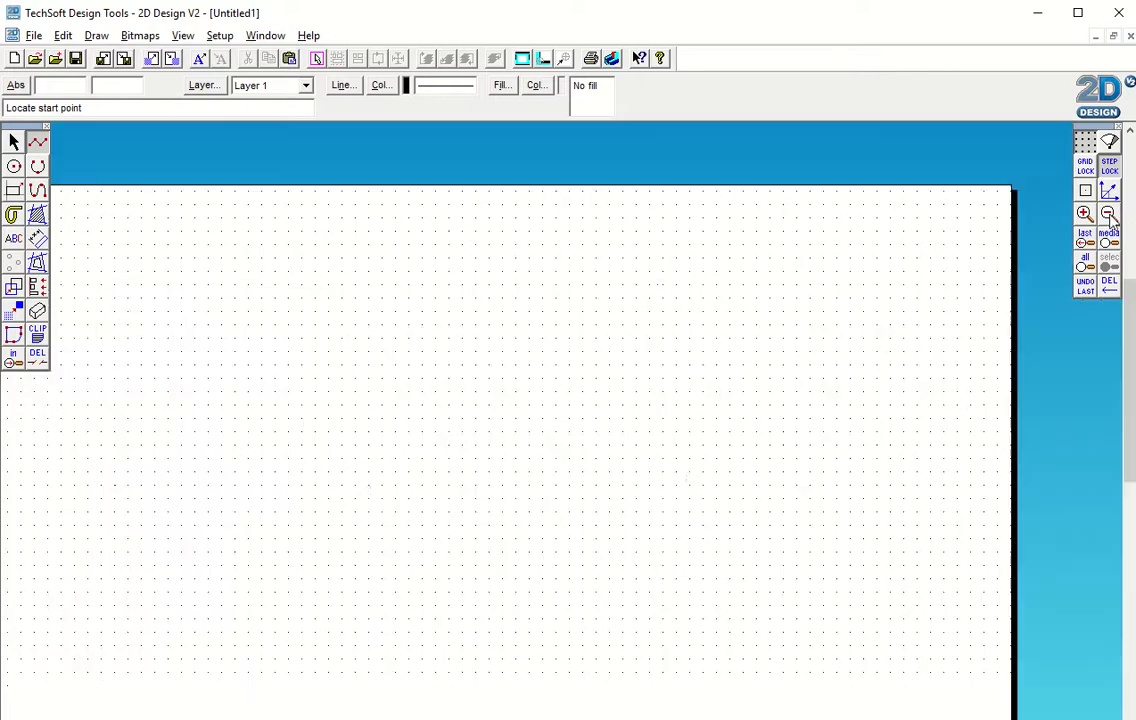
{"action": "left_click", "coordinate": [14, 142]}
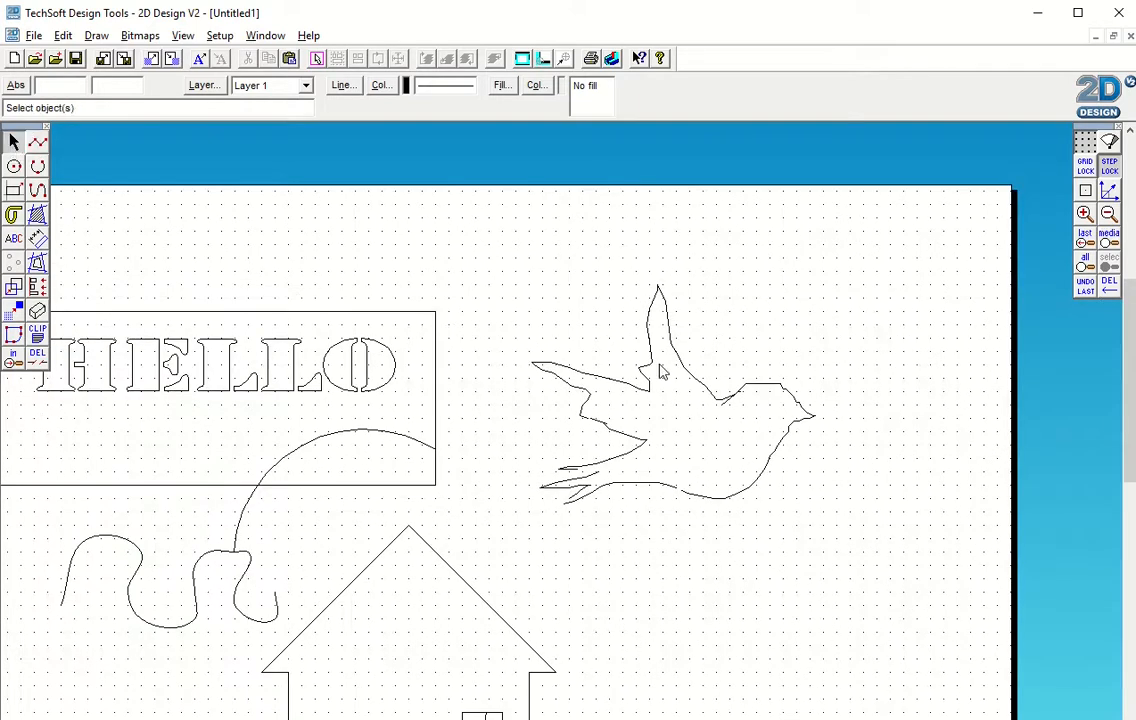
{"action": "scroll", "coordinate": [1133, 367], "scroll_direction": "down", "scroll_amount": 3}
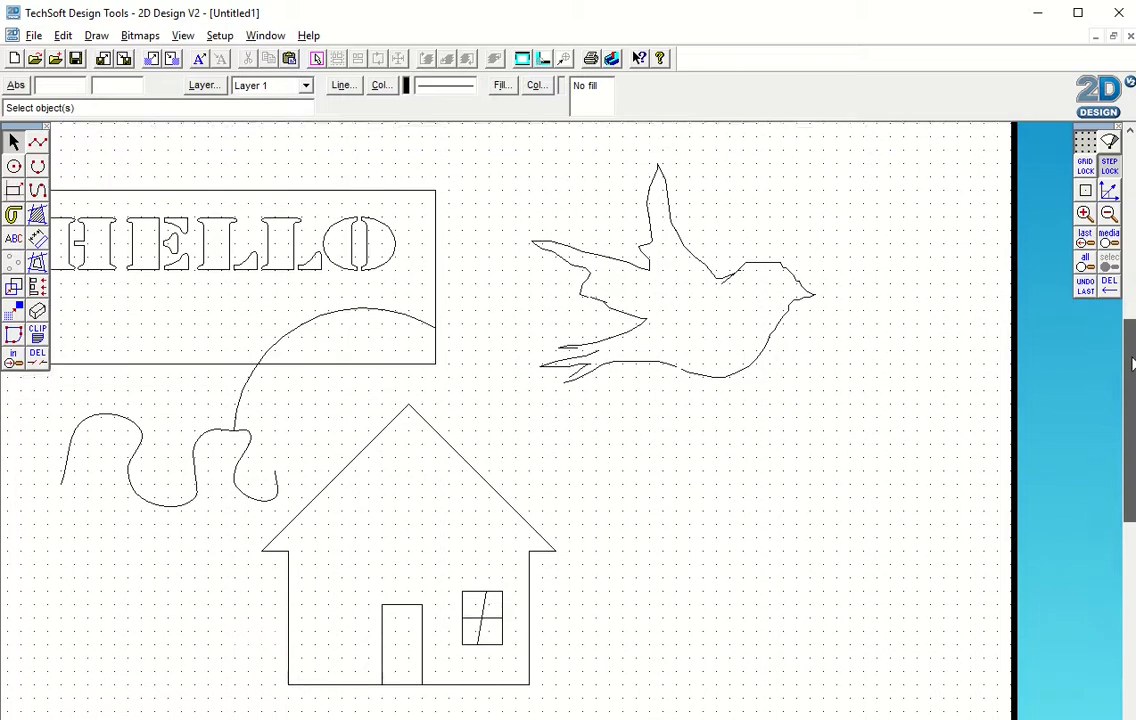
{"action": "right_click", "coordinate": [768, 516]}
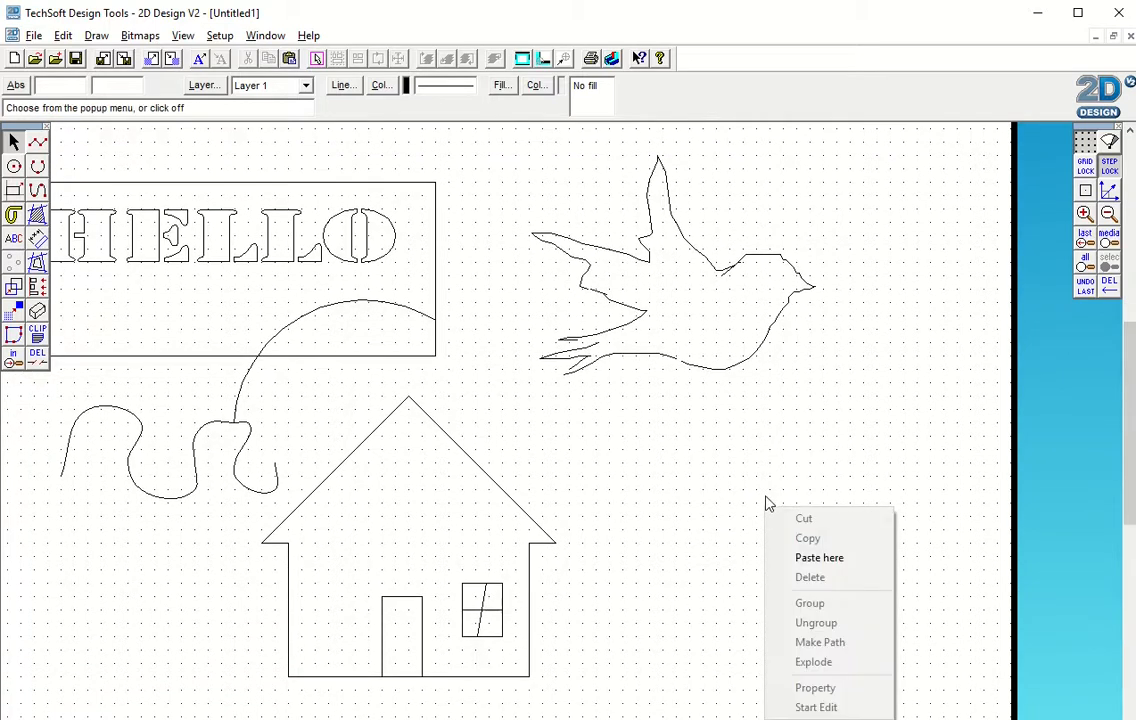
{"action": "left_click", "coordinate": [816, 557]}
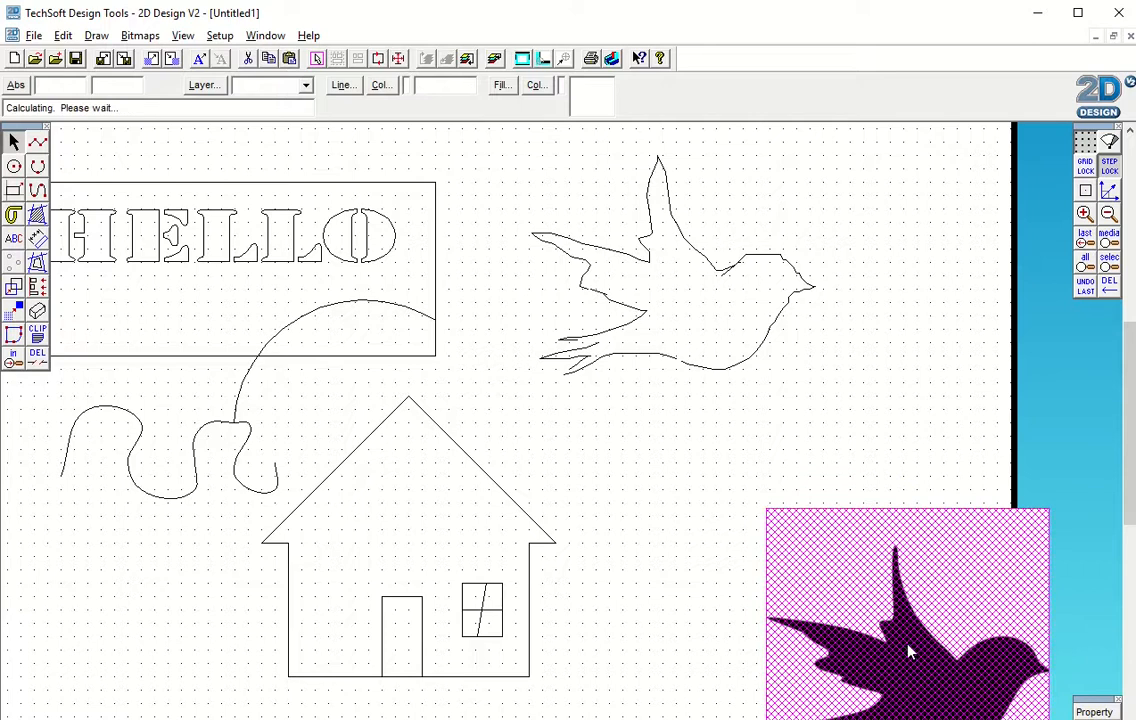
{"action": "left_click_drag", "start_coordinate": [908, 648], "coordinate": [785, 548]}
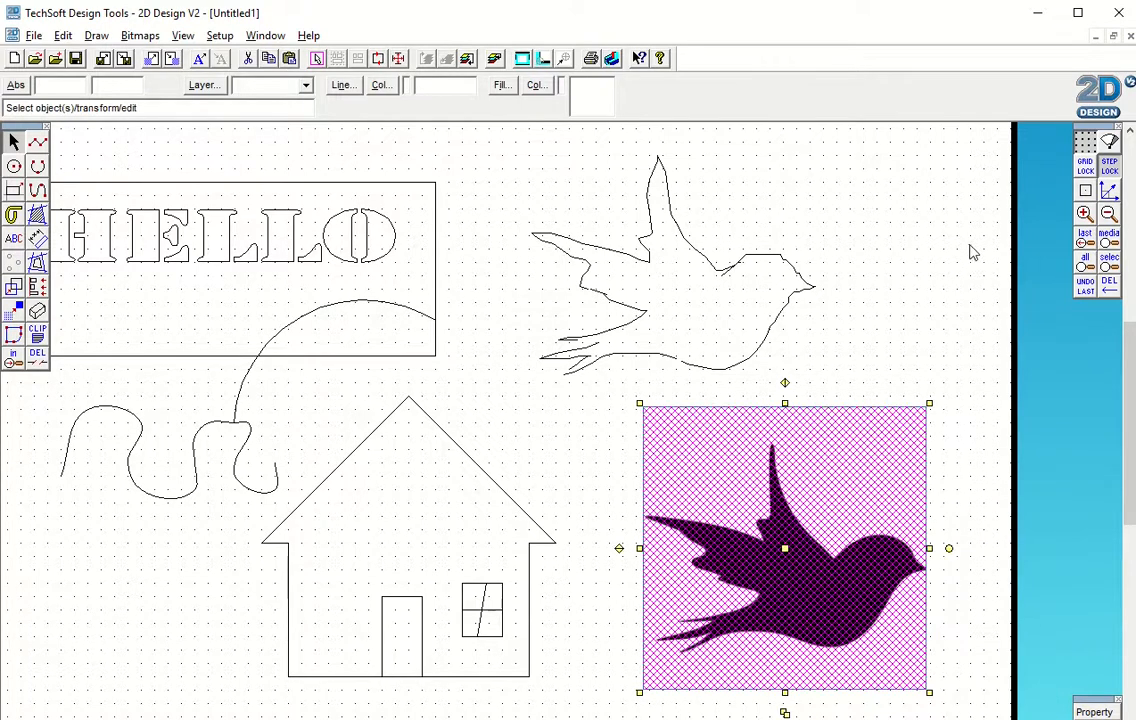
{"action": "left_click", "coordinate": [965, 253]}
Step: Contour the pasted bird bitmap with a contour spacing of 0, one contour, as an outside tool path
{"action": "left_click", "coordinate": [140, 35]}
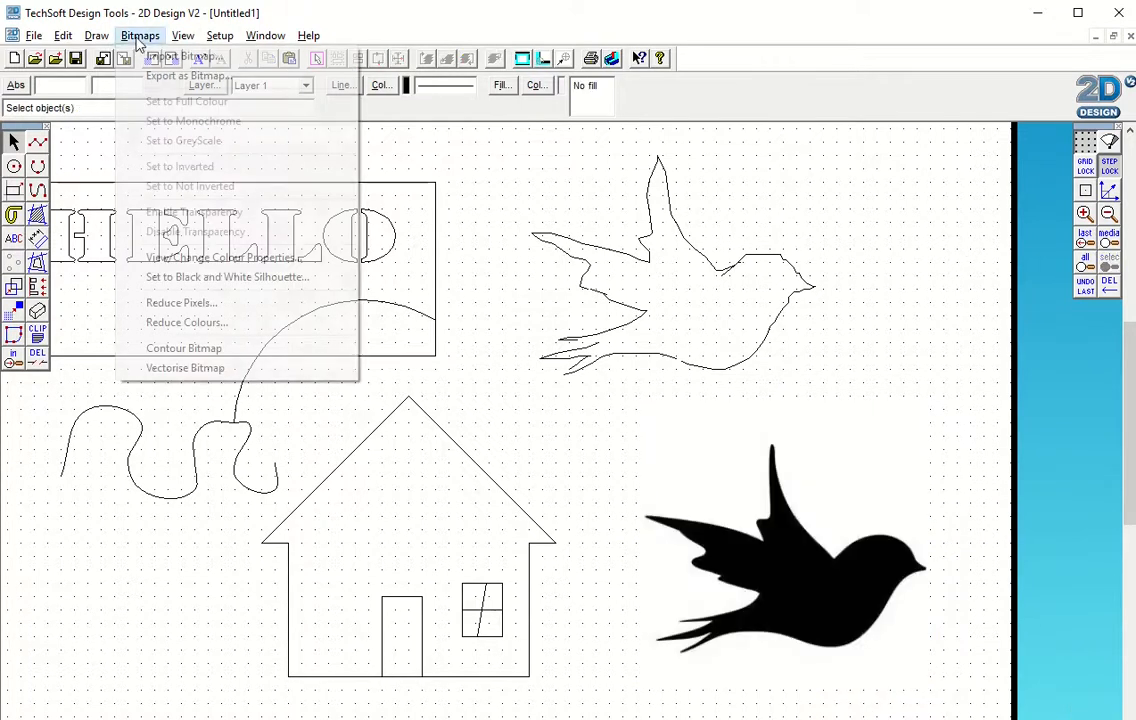
{"action": "left_click", "coordinate": [200, 349]}
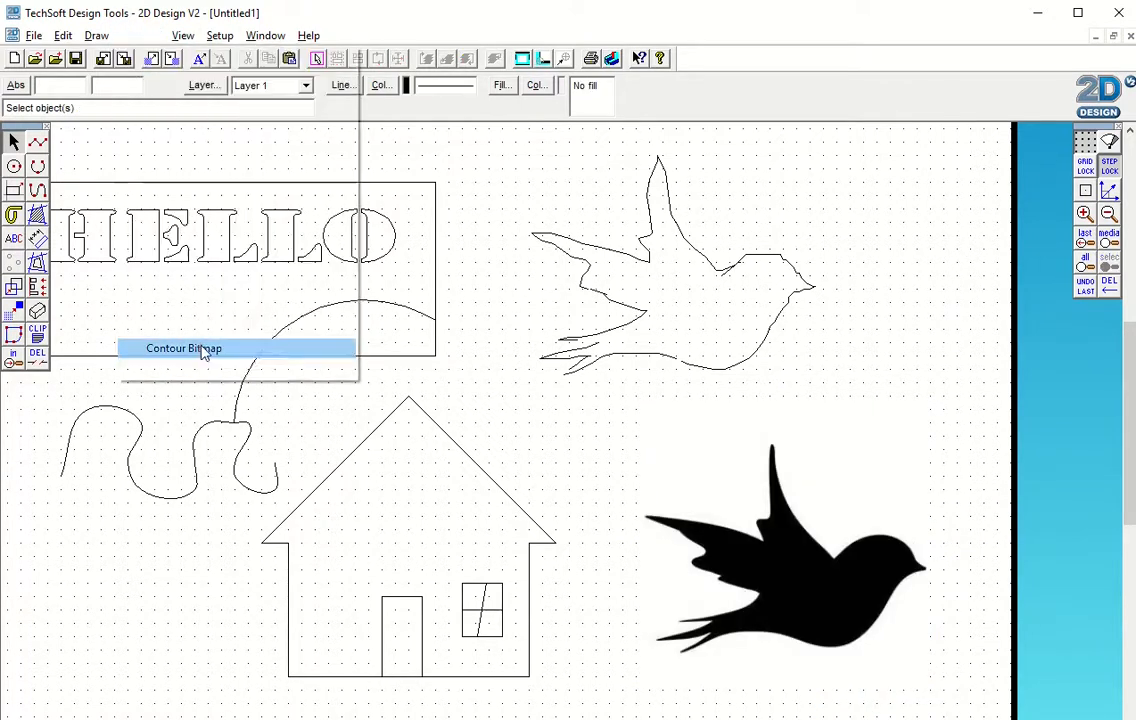
{"action": "left_click_drag", "start_coordinate": [648, 341], "coordinate": [553, 337]}
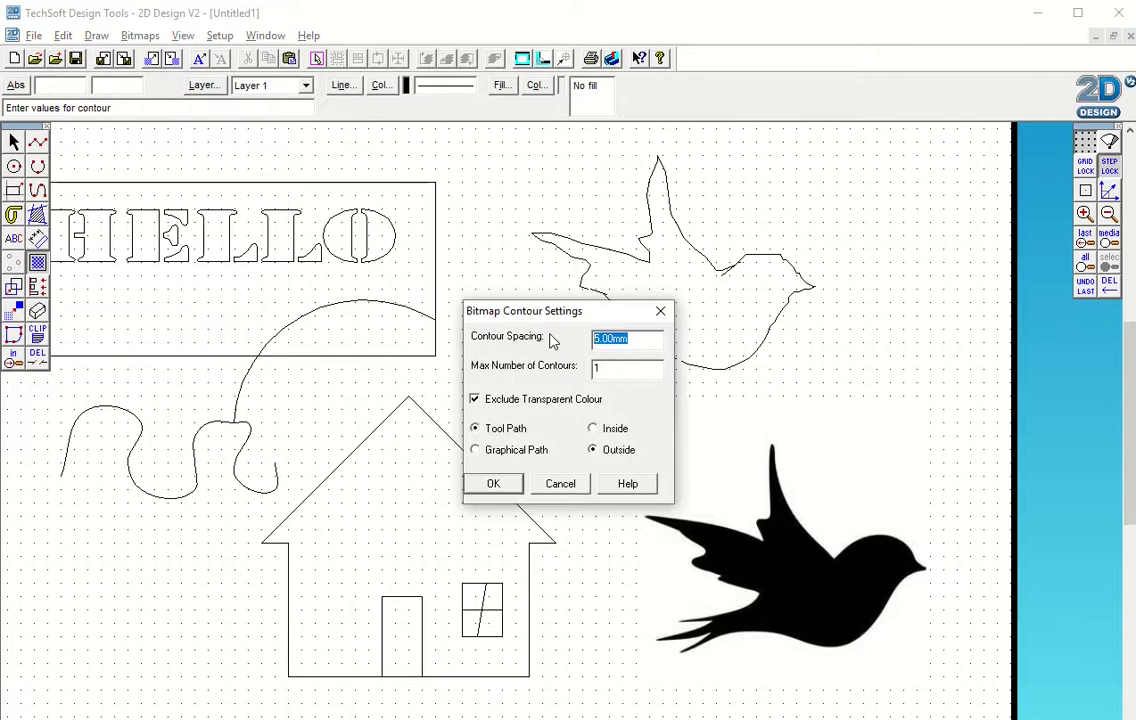
{"action": "type", "text": "0"}
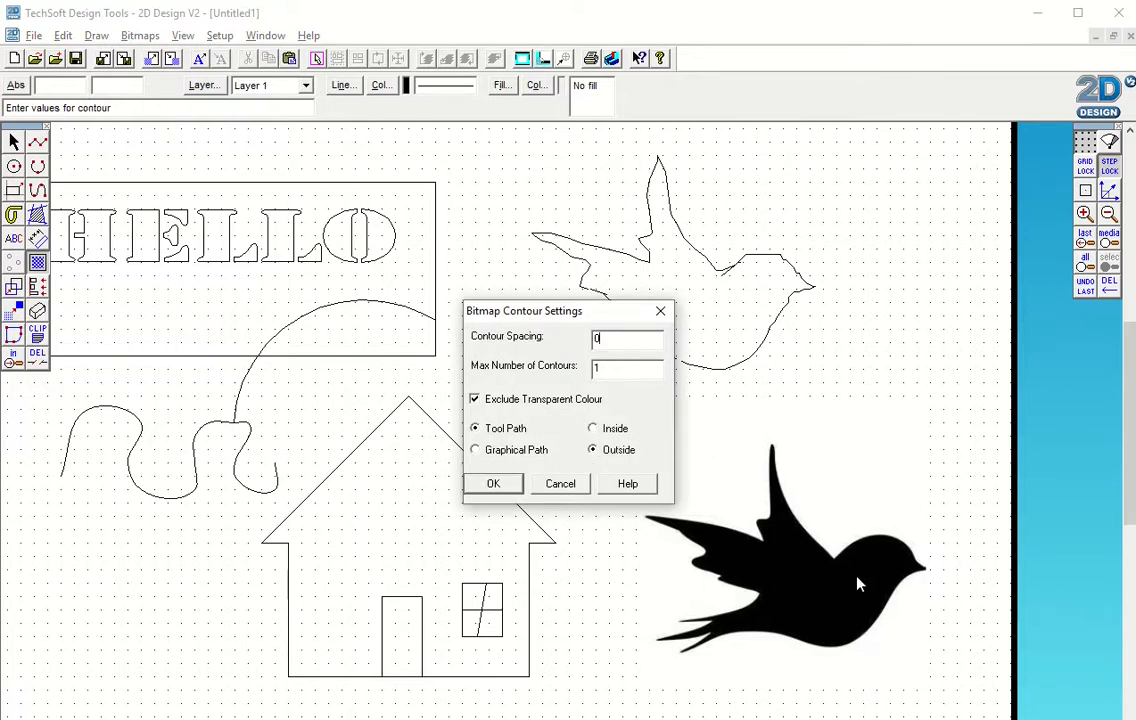
{"action": "left_click", "coordinate": [497, 484]}
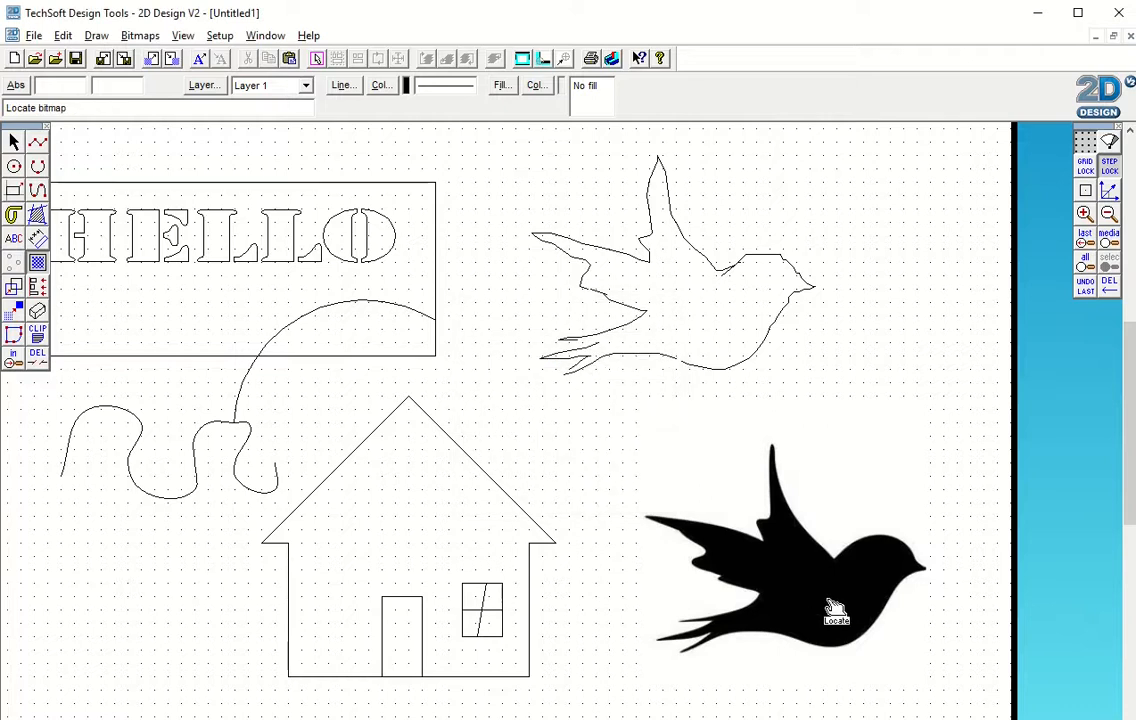
{"action": "left_click", "coordinate": [829, 601]}
{"action": "key", "text": "Escape"}
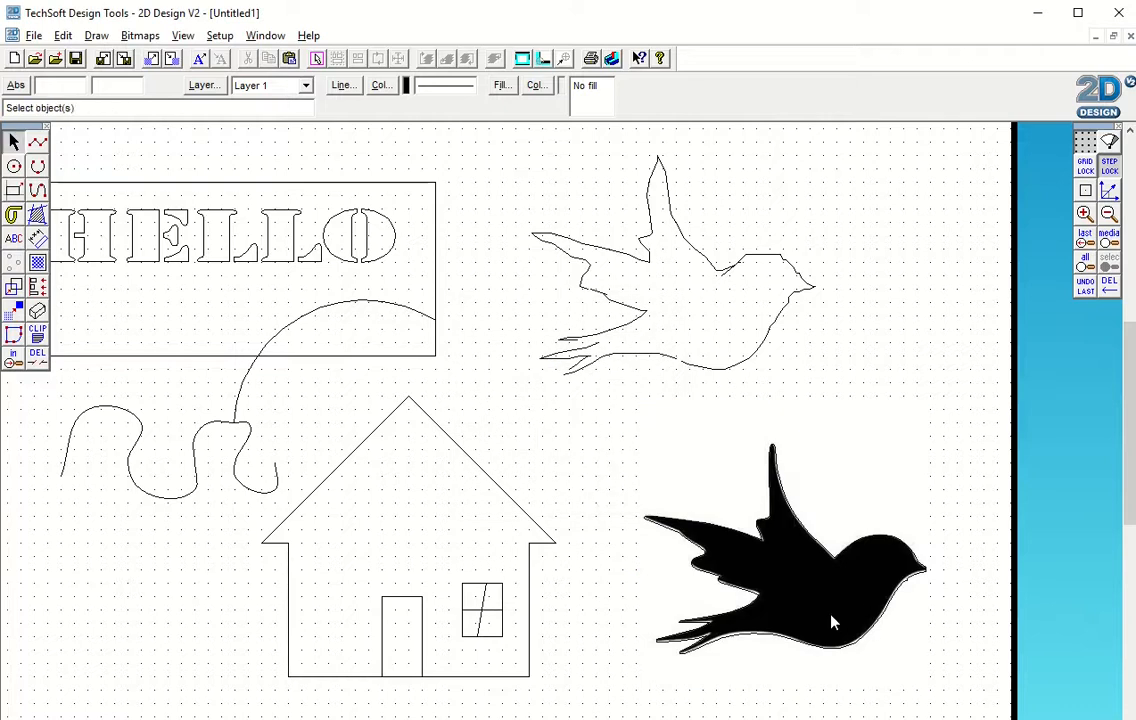
Step: Move the bird image off its contour outline, place it over the hand-traced bird and delete it
{"action": "left_click", "coordinate": [816, 606]}
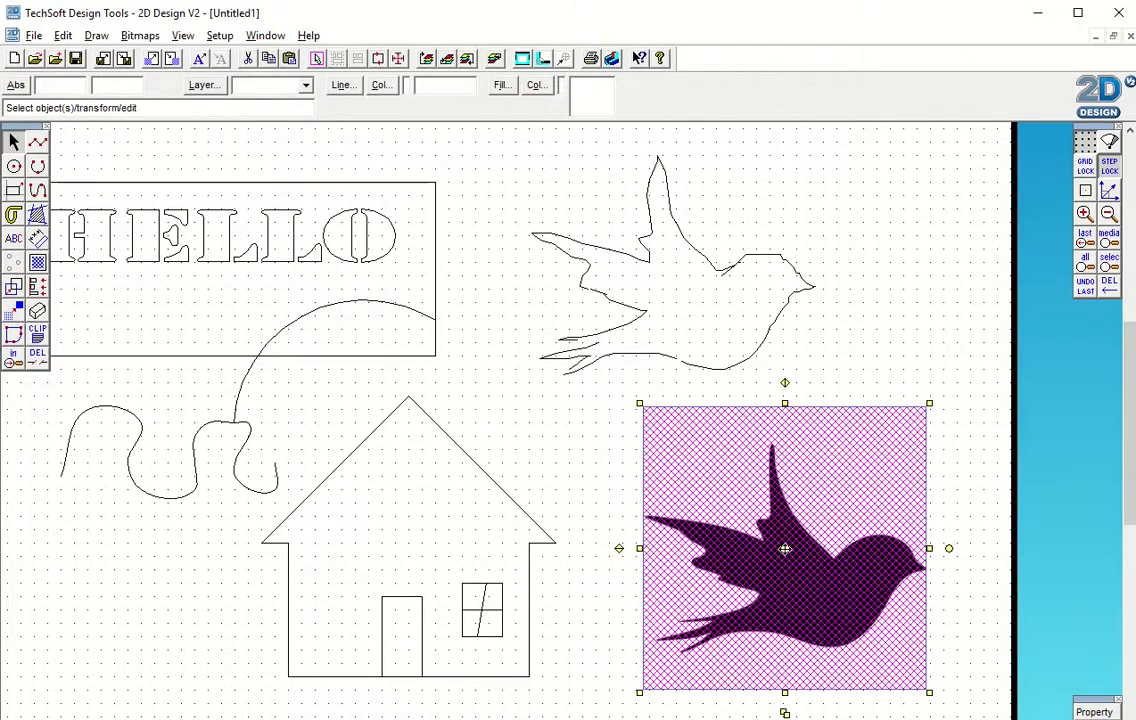
{"action": "mouse_move", "coordinate": [785, 548]}
{"action": "left_mouse_down"}
{"action": "mouse_move", "coordinate": [566, 480]}
{"action": "mouse_move", "coordinate": [492, 470]}
{"action": "left_mouse_up"}
{"action": "left_click", "coordinate": [971, 657]}
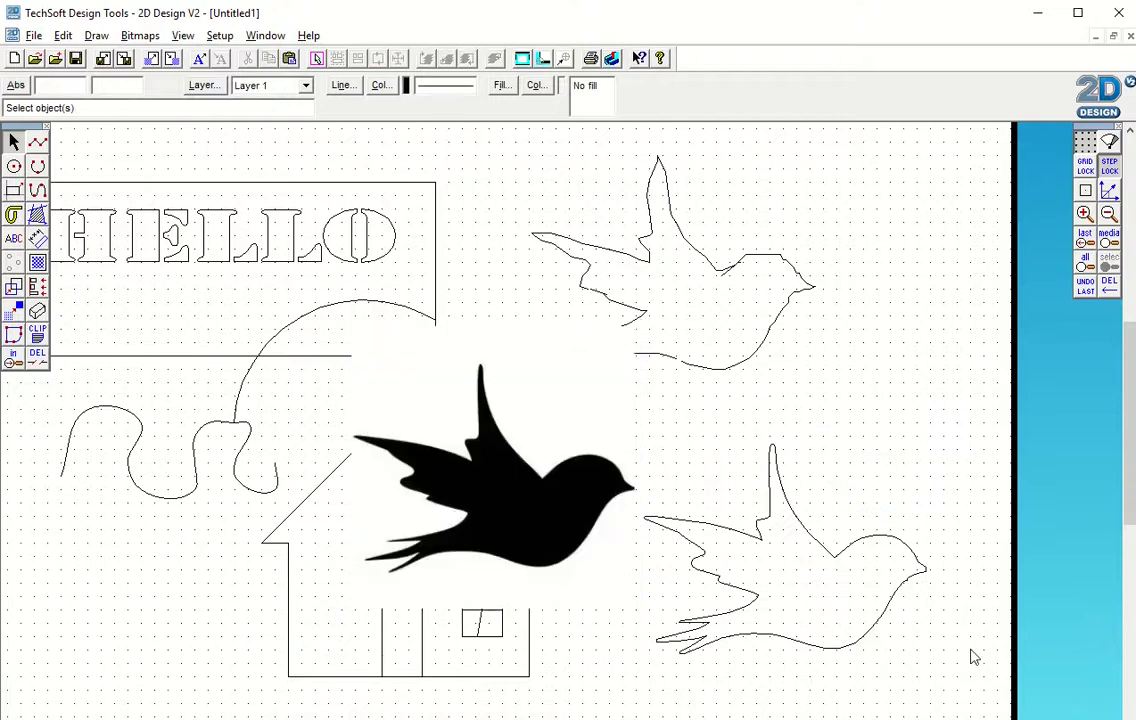
{"action": "left_click", "coordinate": [455, 565]}
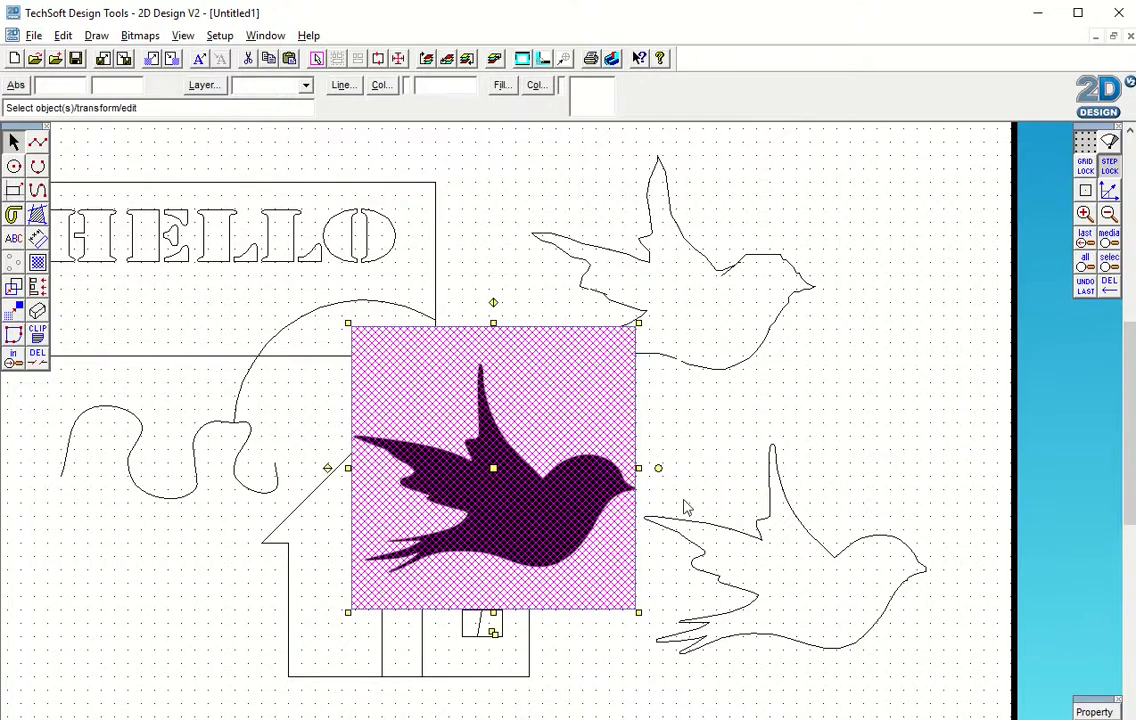
{"action": "mouse_move", "coordinate": [493, 470]}
{"action": "left_mouse_down"}
{"action": "mouse_move", "coordinate": [662, 352]}
{"action": "mouse_move", "coordinate": [686, 291]}
{"action": "left_mouse_up"}
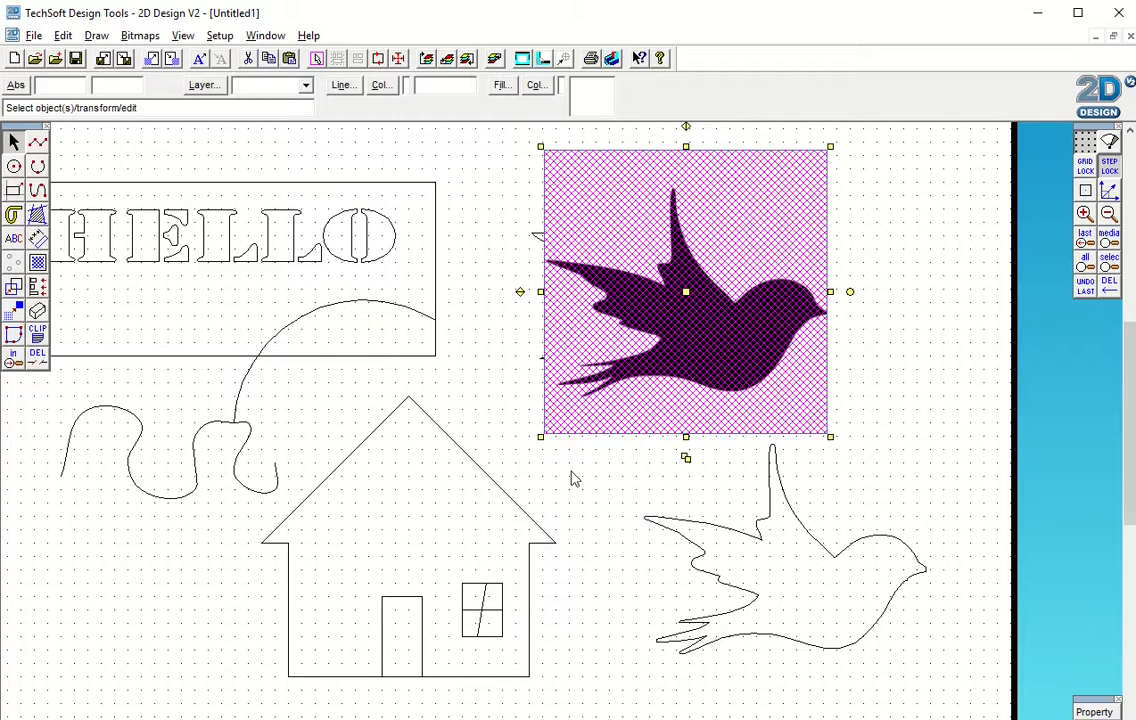
{"action": "key", "text": "Delete"}
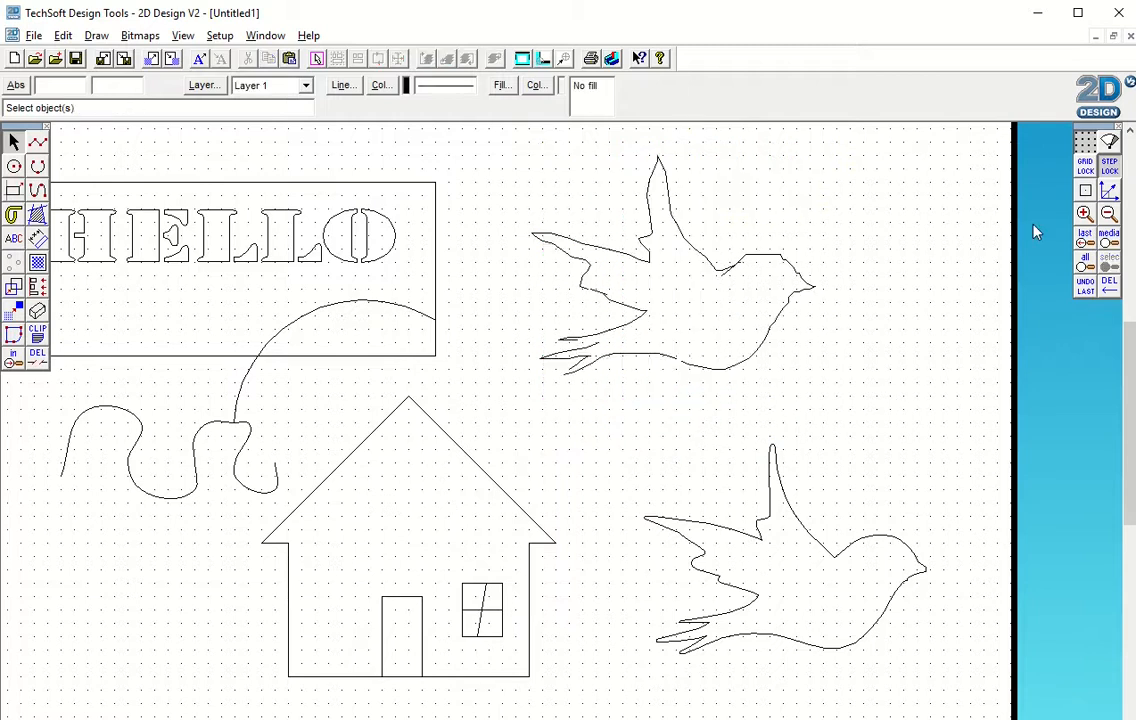
{"action": "left_click", "coordinate": [1108, 215]}
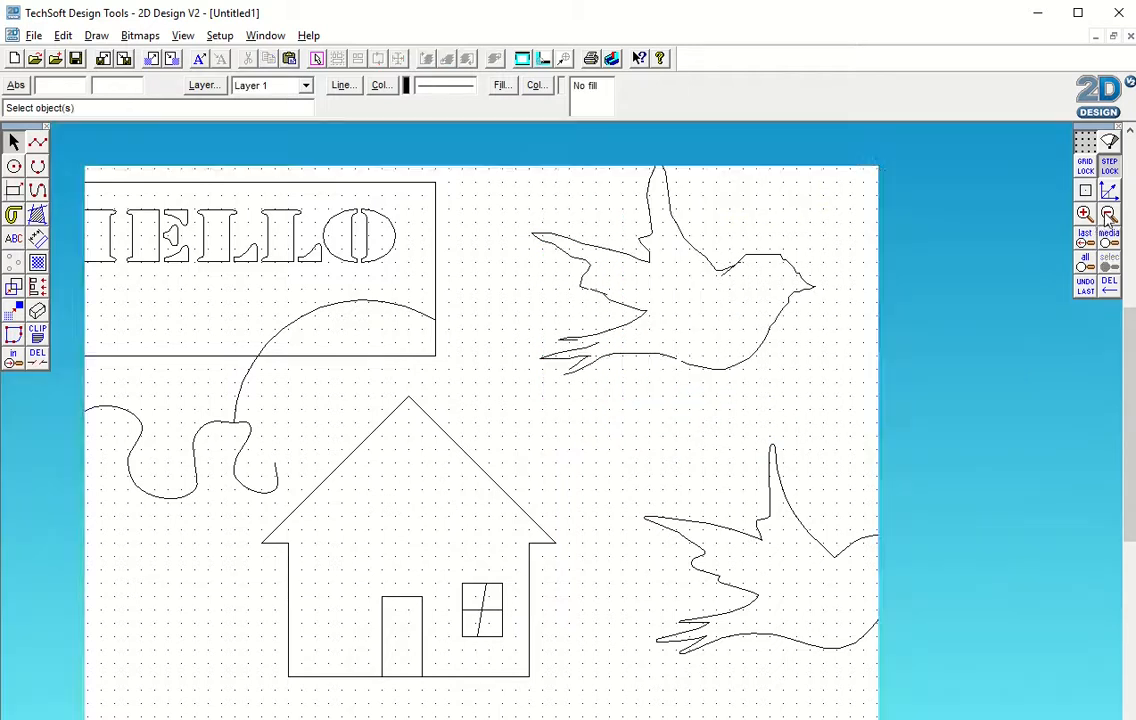
{"action": "left_click", "coordinate": [1108, 215]}
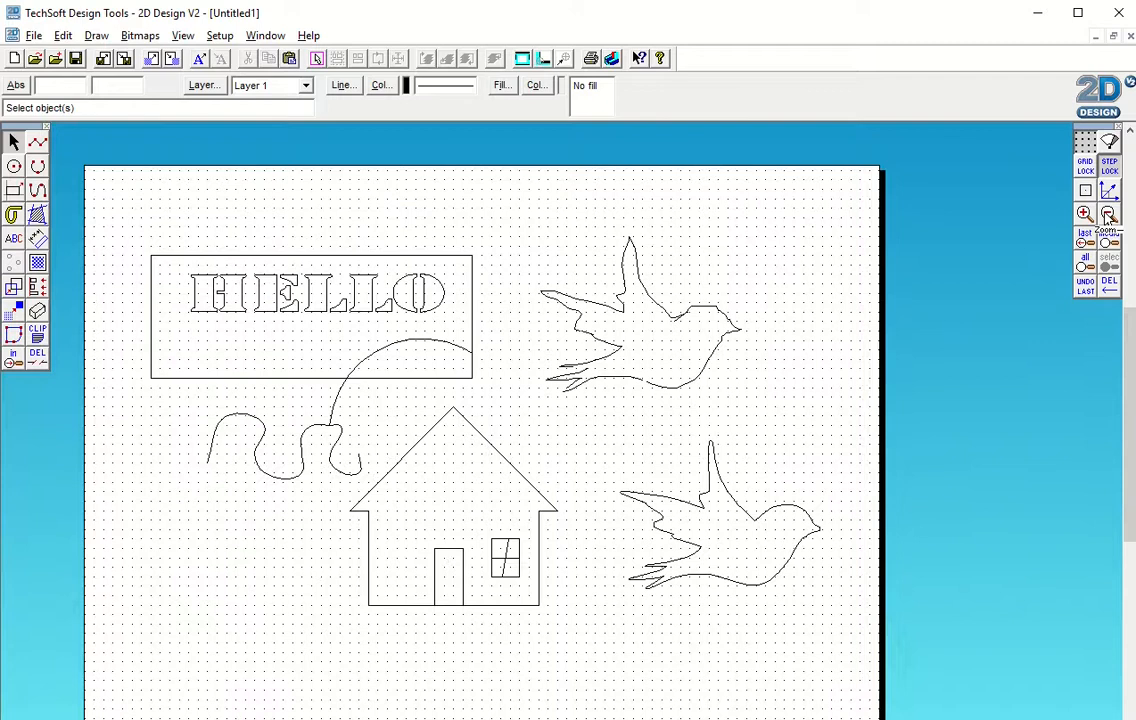